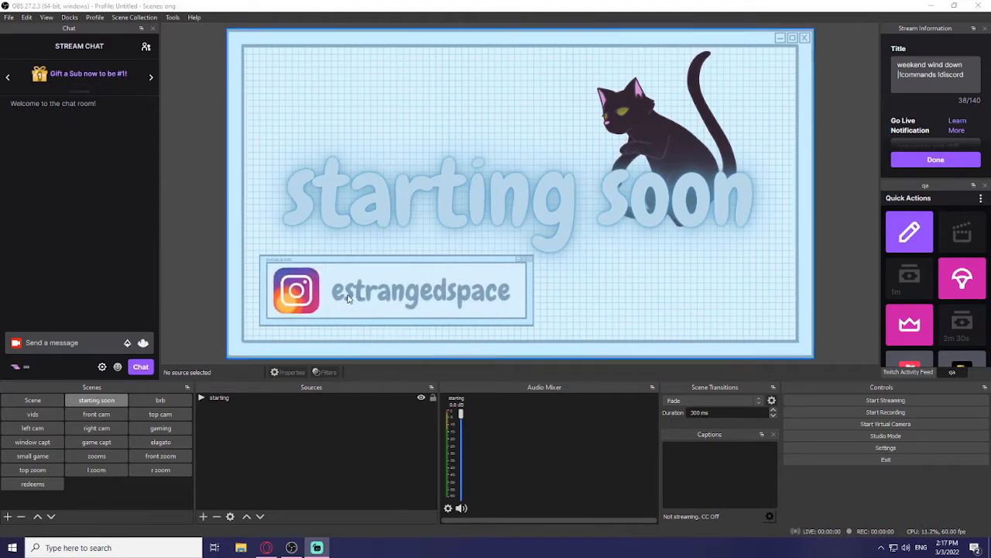
Step: Review the existing scenes one by one, from starting and brb through the cam, capture and zoom scenes to redeems
{"action": "left_click", "coordinate": [238, 399]}
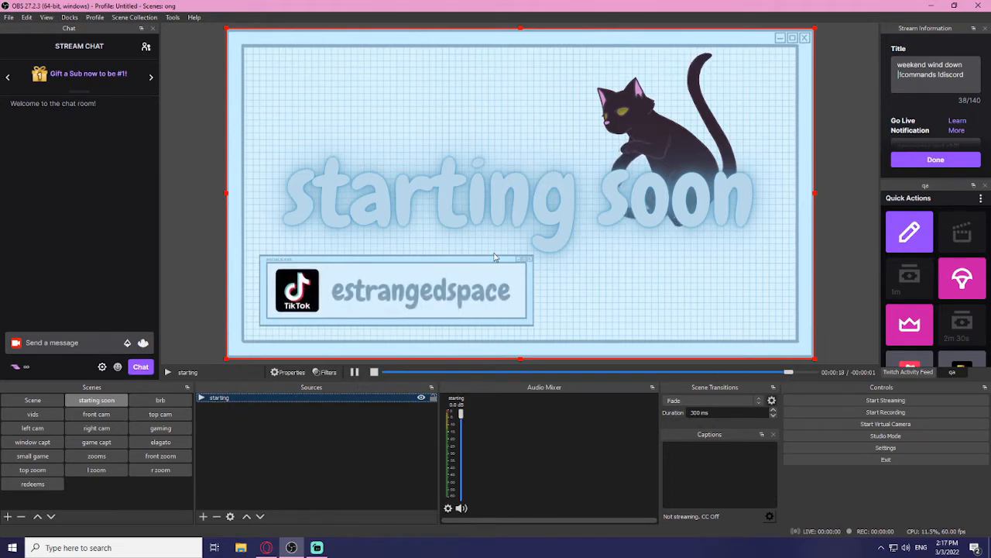
{"action": "left_click", "coordinate": [160, 400]}
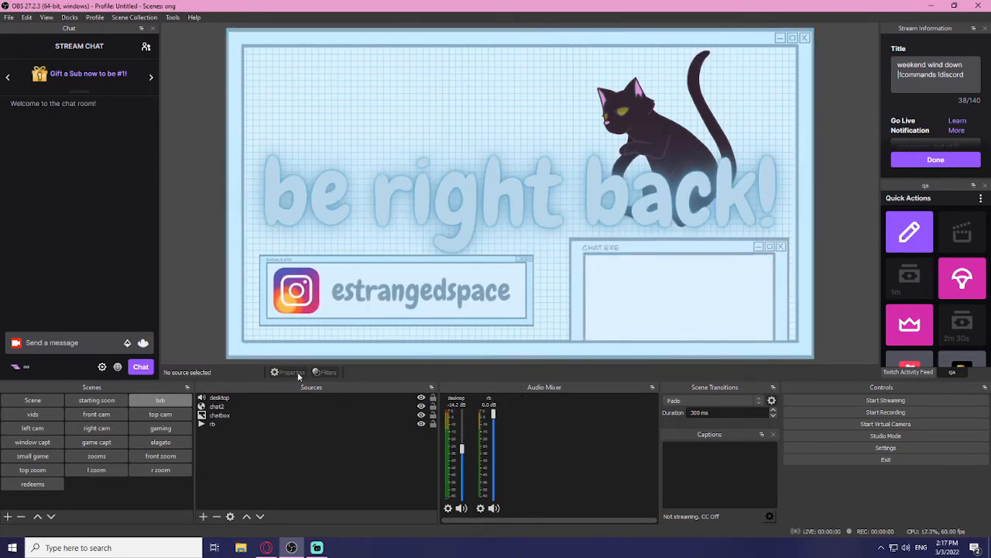
{"action": "left_click", "coordinate": [99, 417]}
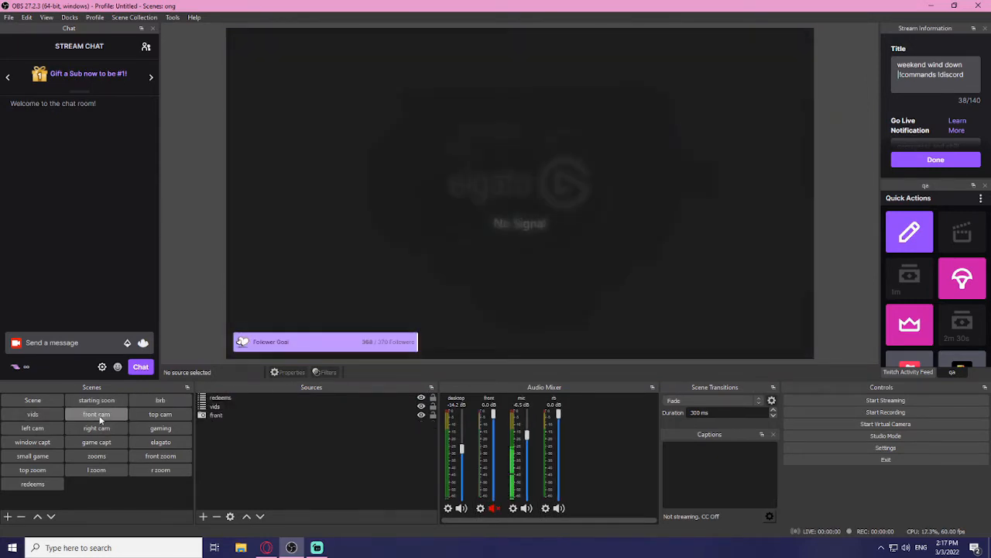
{"action": "left_click", "coordinate": [159, 415]}
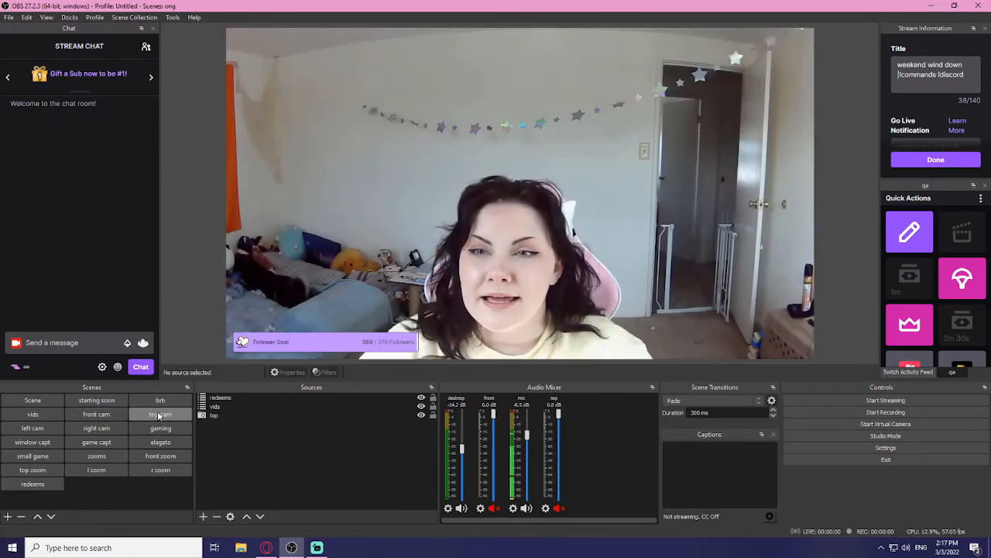
{"action": "left_click", "coordinate": [96, 428]}
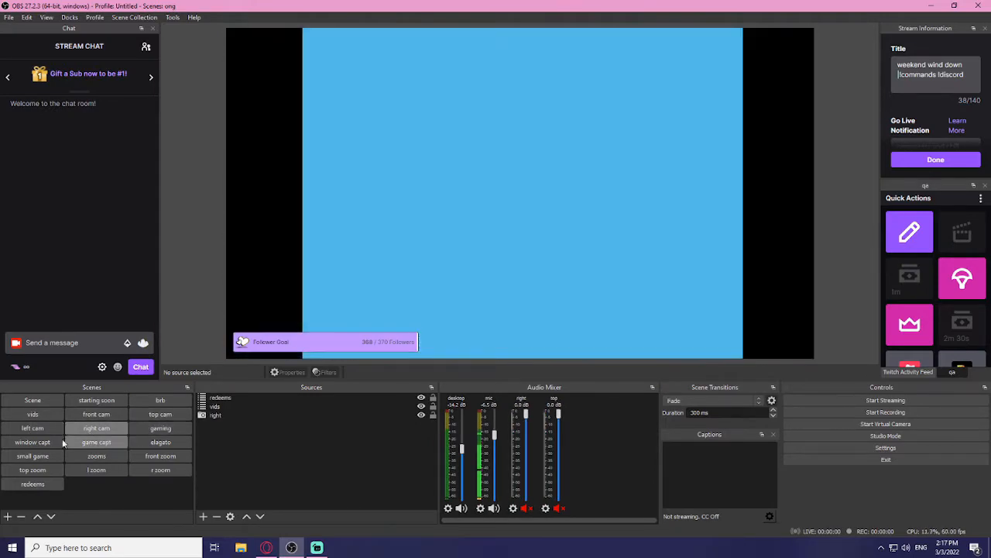
{"action": "left_click", "coordinate": [32, 441]}
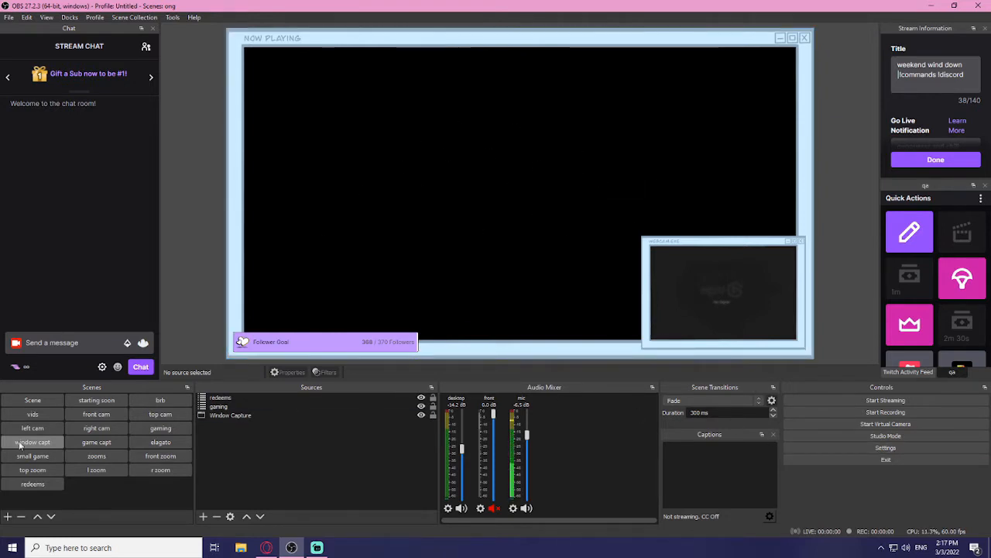
{"action": "left_click", "coordinate": [91, 442]}
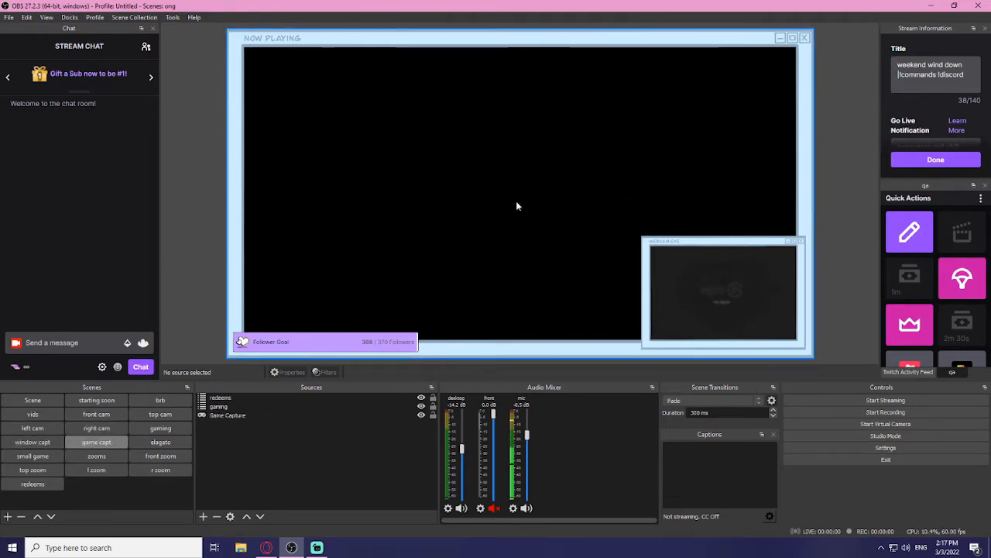
{"action": "left_click", "coordinate": [159, 441]}
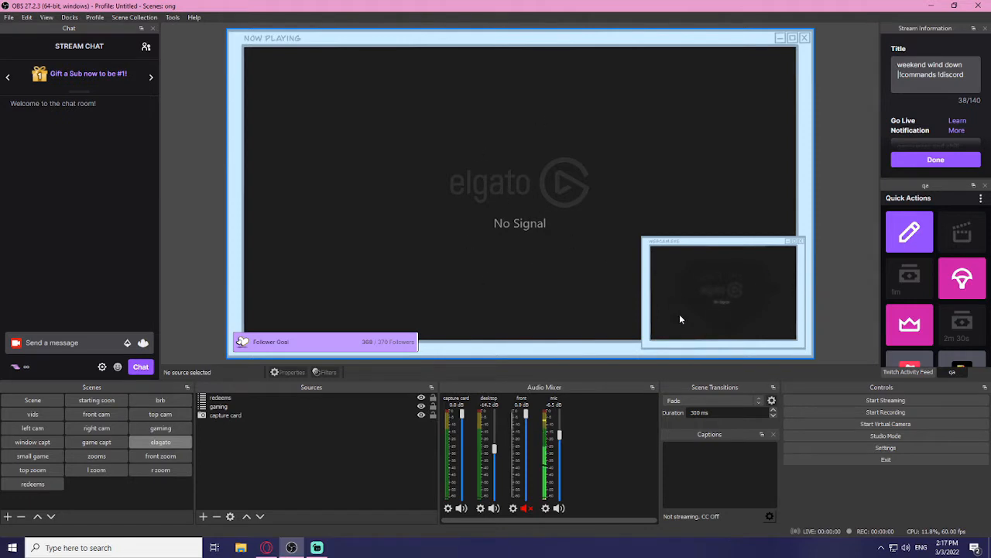
{"action": "left_click", "coordinate": [35, 456]}
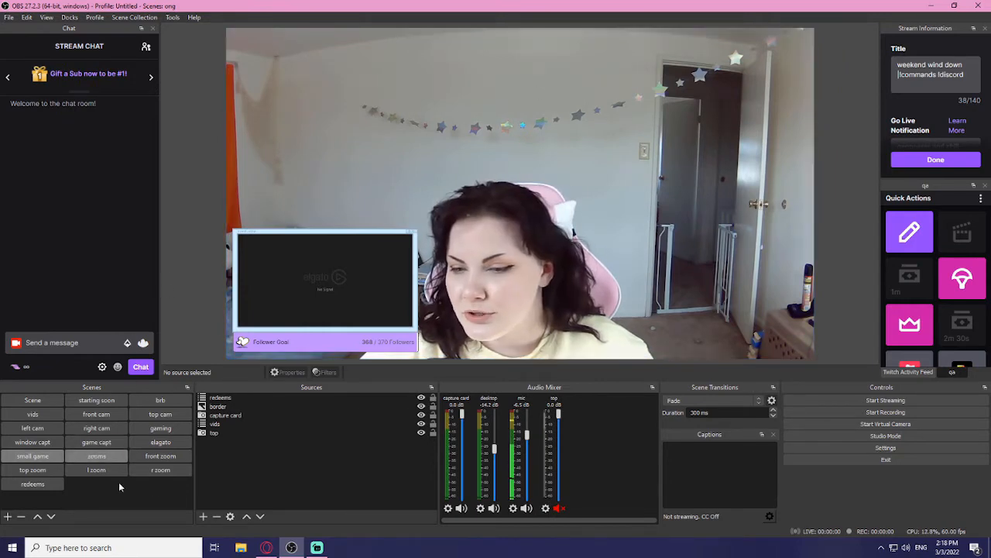
{"action": "left_click", "coordinate": [160, 456]}
{"action": "left_click", "coordinate": [96, 470]}
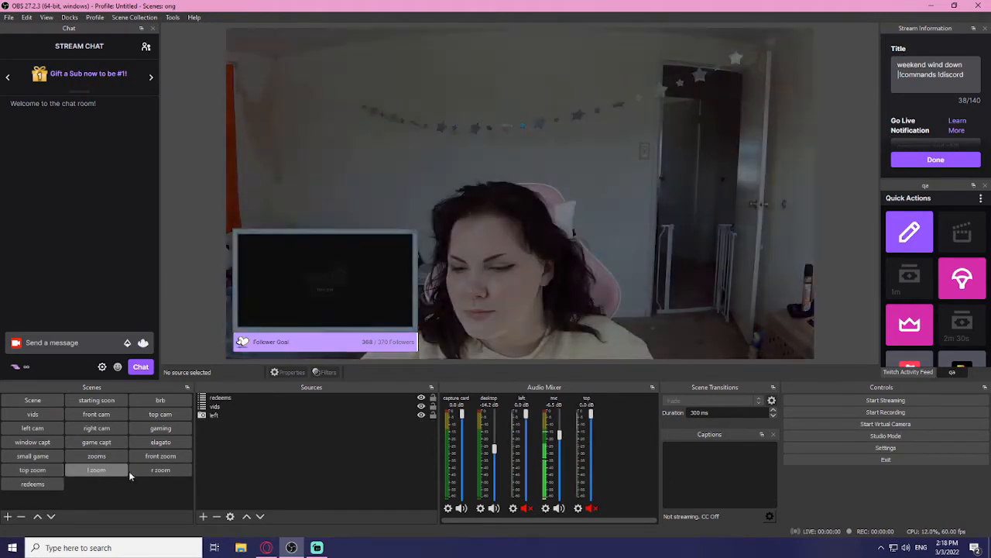
{"action": "left_click", "coordinate": [135, 474]}
{"action": "left_click", "coordinate": [53, 482]}
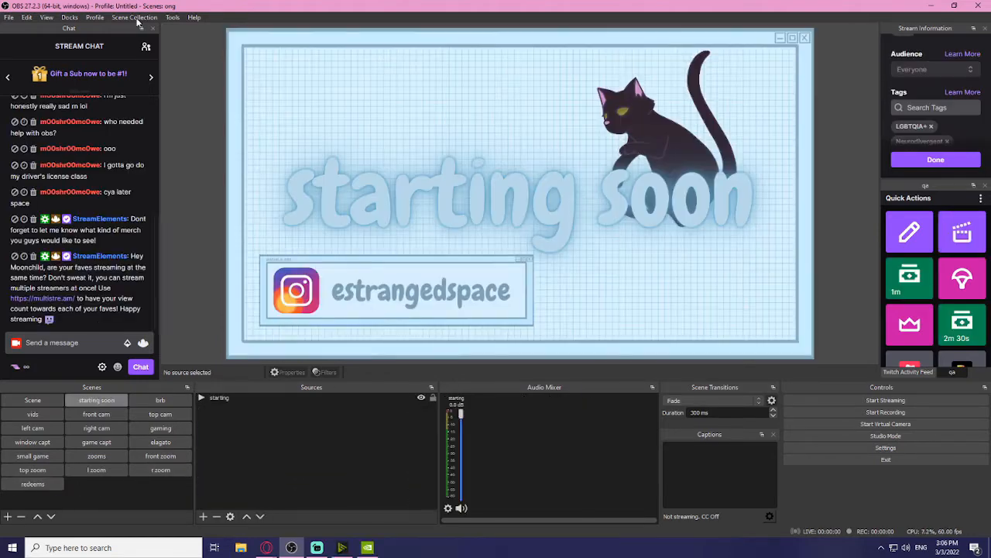
Step: Create a new scene collection named test
{"action": "left_click", "coordinate": [136, 18]}
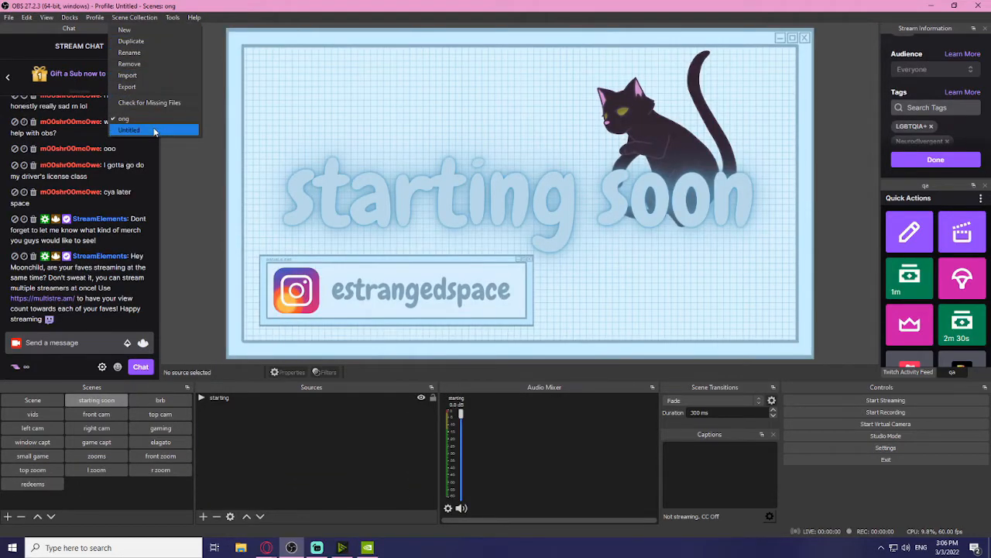
{"action": "left_click", "coordinate": [128, 29]}
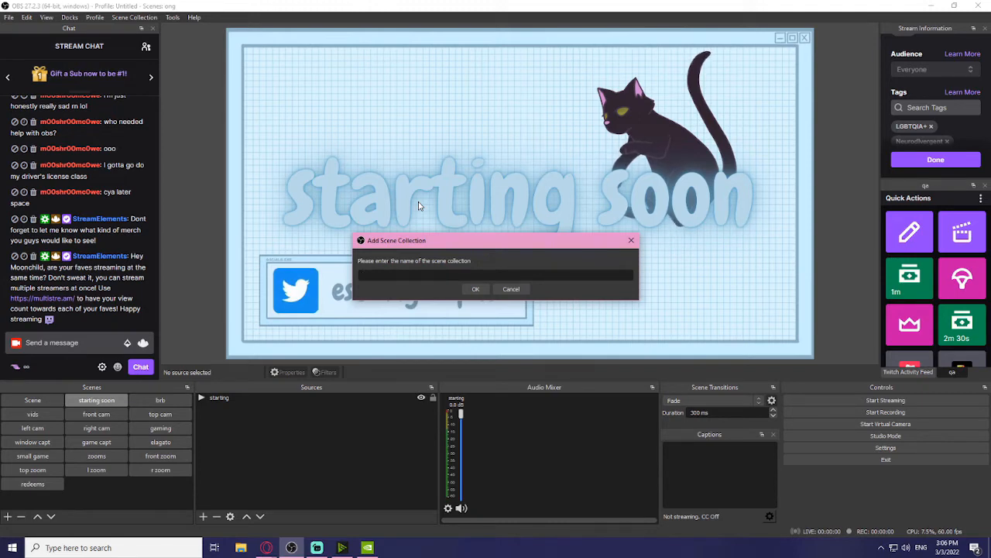
{"action": "type", "text": "test"}
{"action": "key", "text": "Return"}
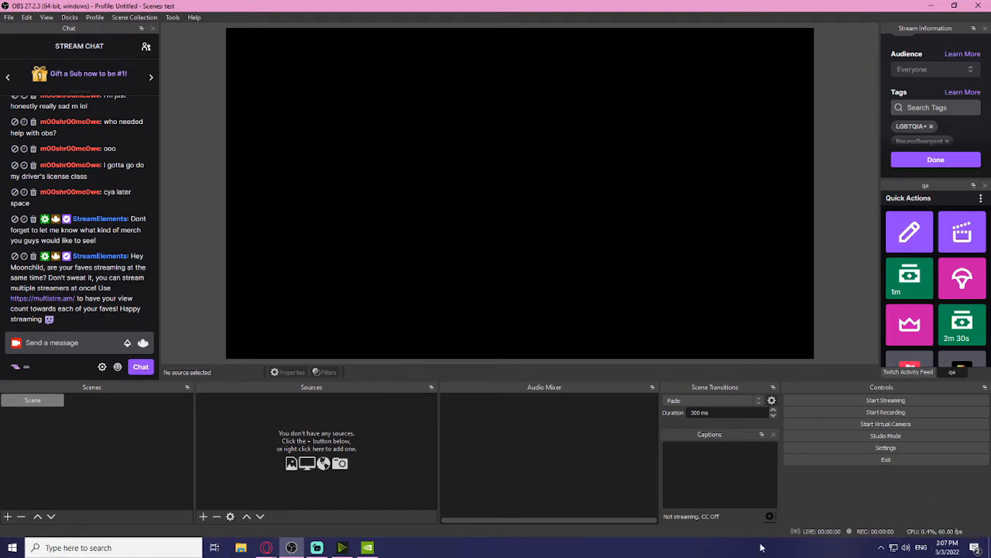
Step: Add scenes named start and brb, then select start
{"action": "left_click", "coordinate": [8, 516]}
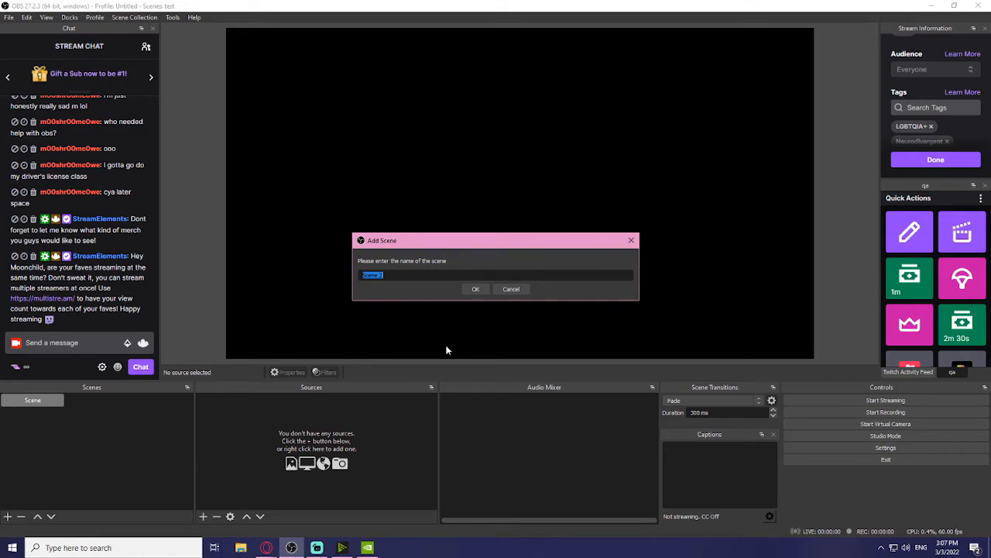
{"action": "type", "text": "strat"}
{"action": "key", "text": "Return"}
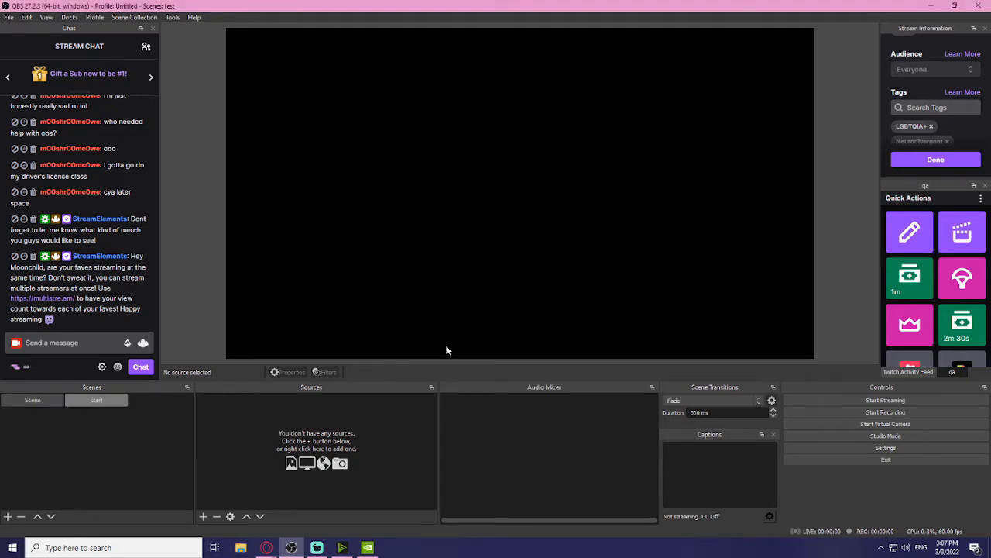
{"action": "left_click", "coordinate": [8, 516]}
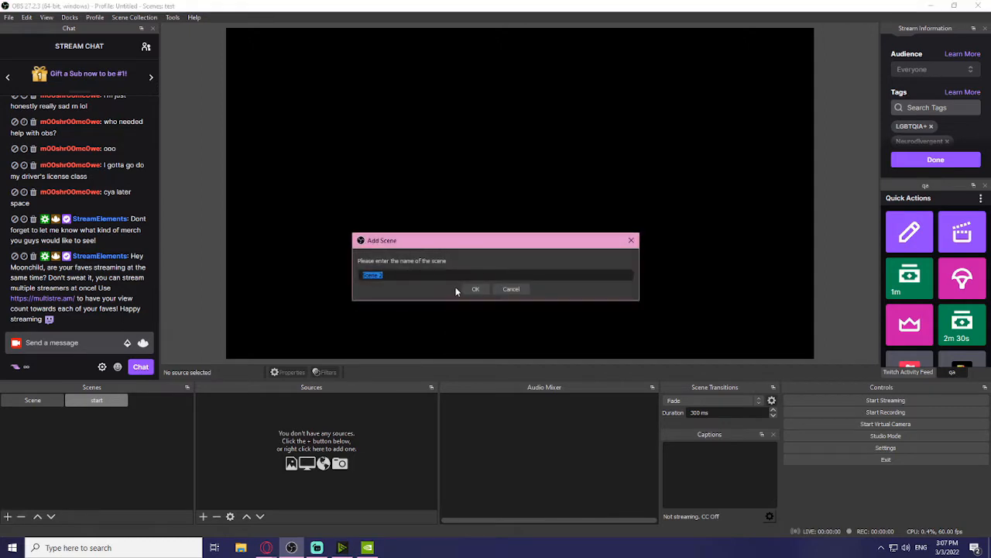
{"action": "type", "text": "brb"}
{"action": "key", "text": "Return"}
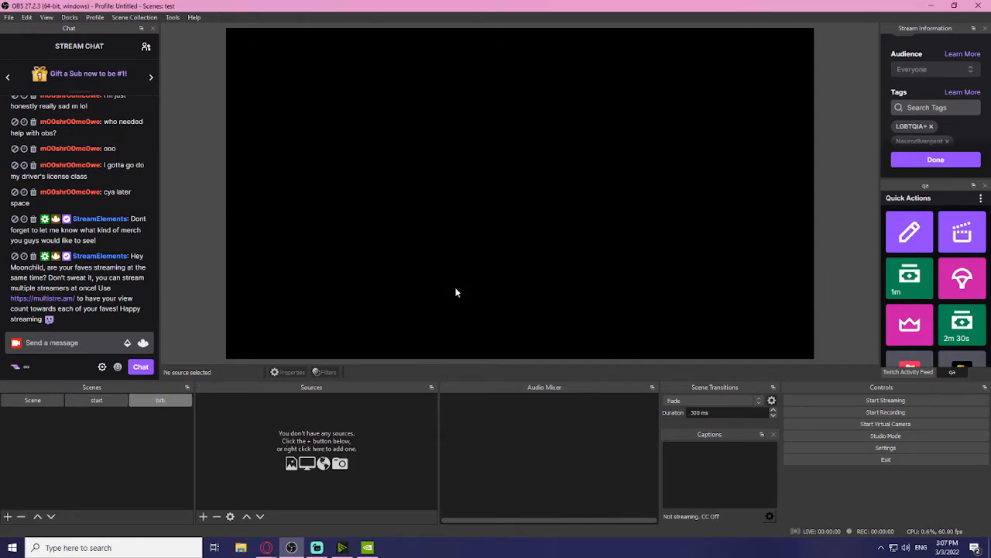
{"action": "left_click", "coordinate": [113, 404]}
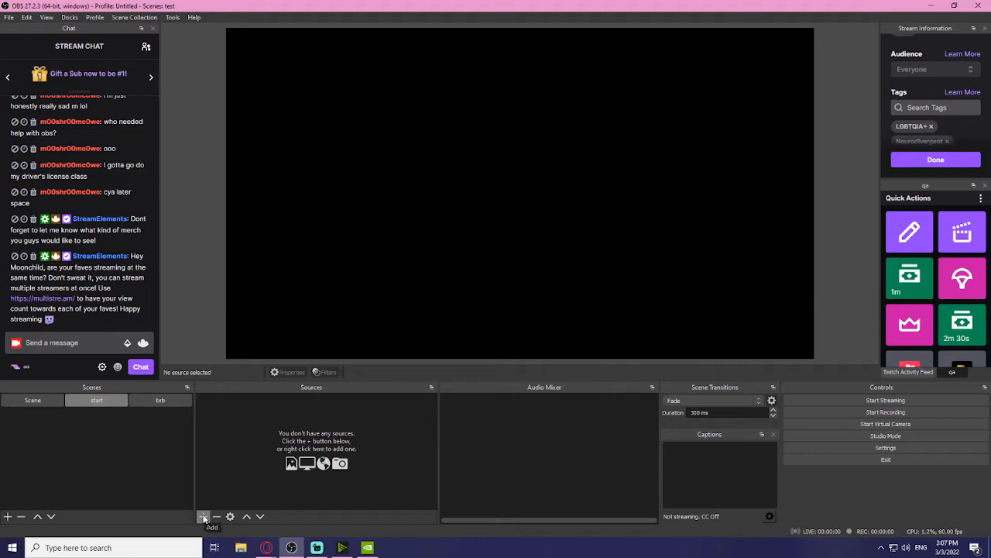
Step: Add a looping media source 'soon' playing Untitled design.mp4 to the start scene
{"action": "left_click", "coordinate": [204, 517]}
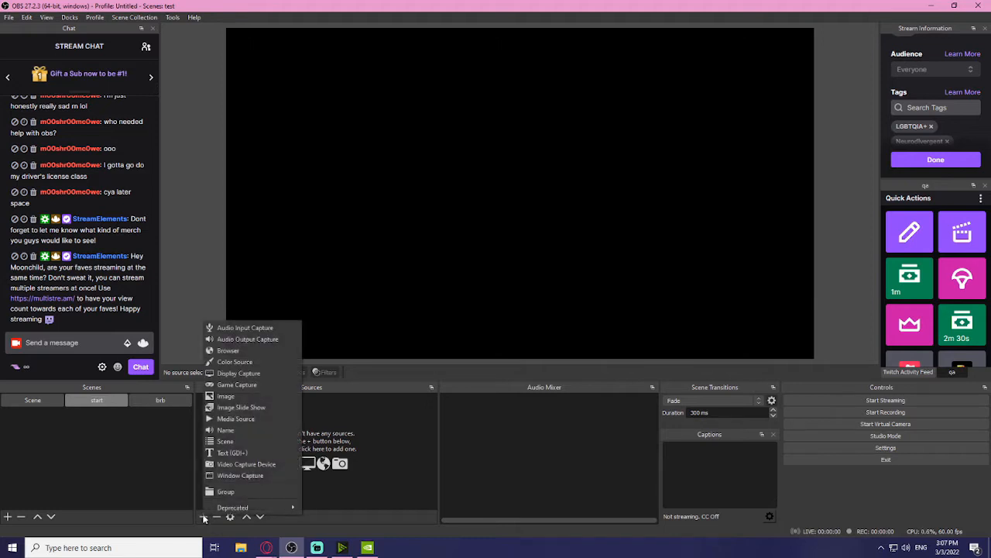
{"action": "left_click", "coordinate": [248, 420]}
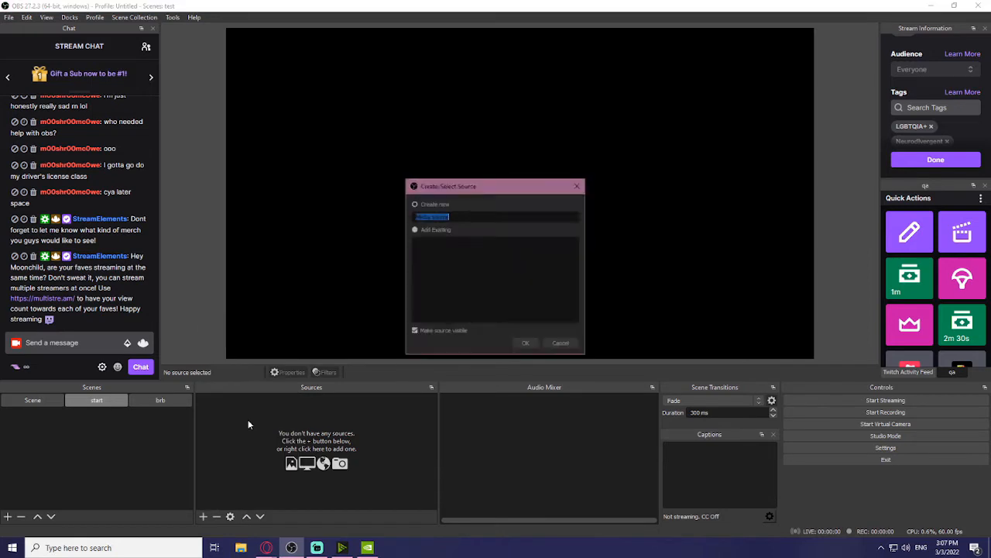
{"action": "left_click", "coordinate": [523, 344]}
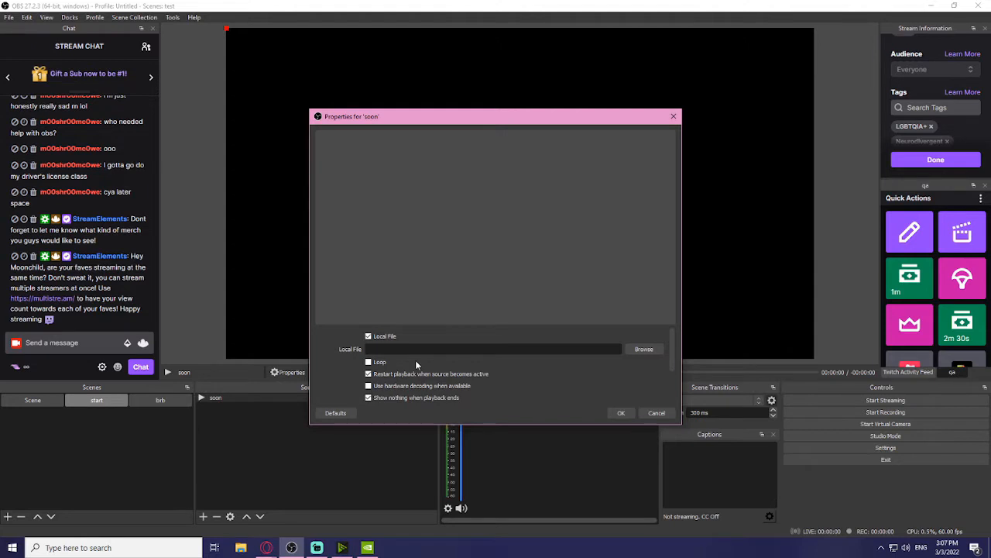
{"action": "left_click", "coordinate": [640, 350]}
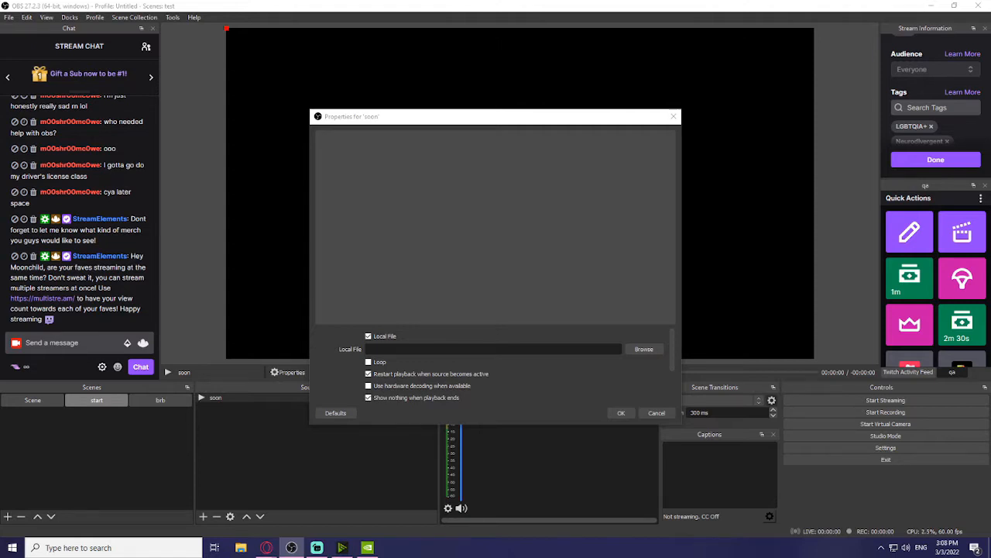
{"action": "key", "text": "Return"}
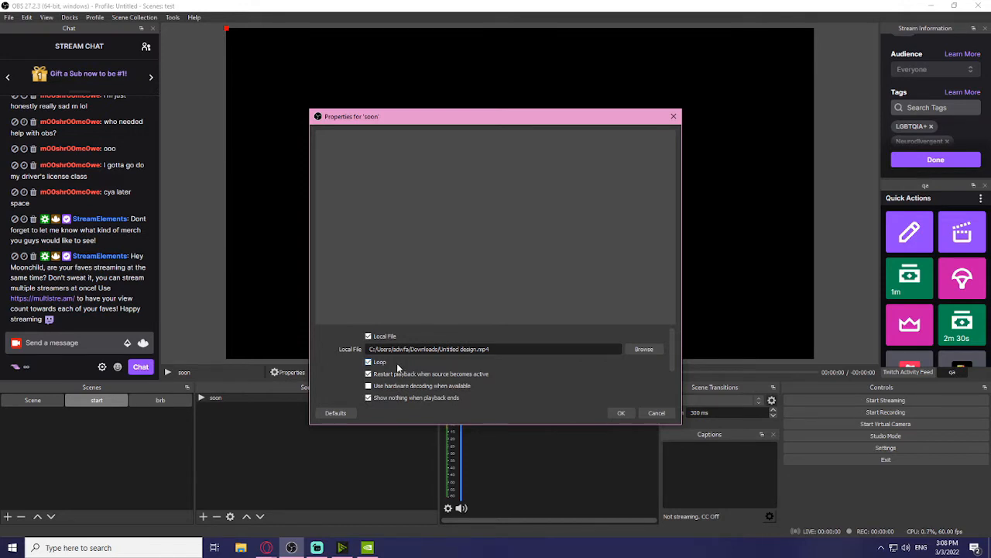
{"action": "left_click", "coordinate": [618, 413]}
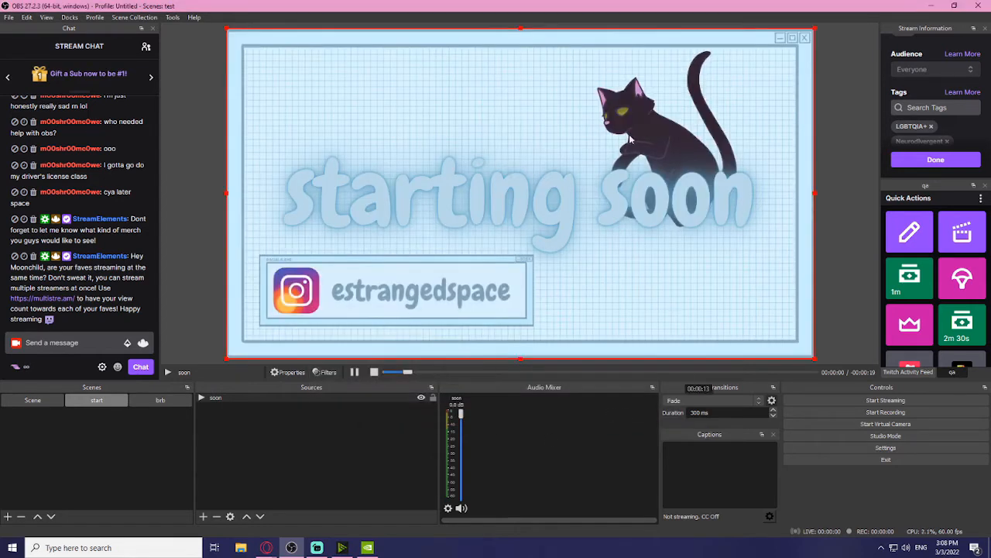
{"action": "left_click", "coordinate": [307, 452]}
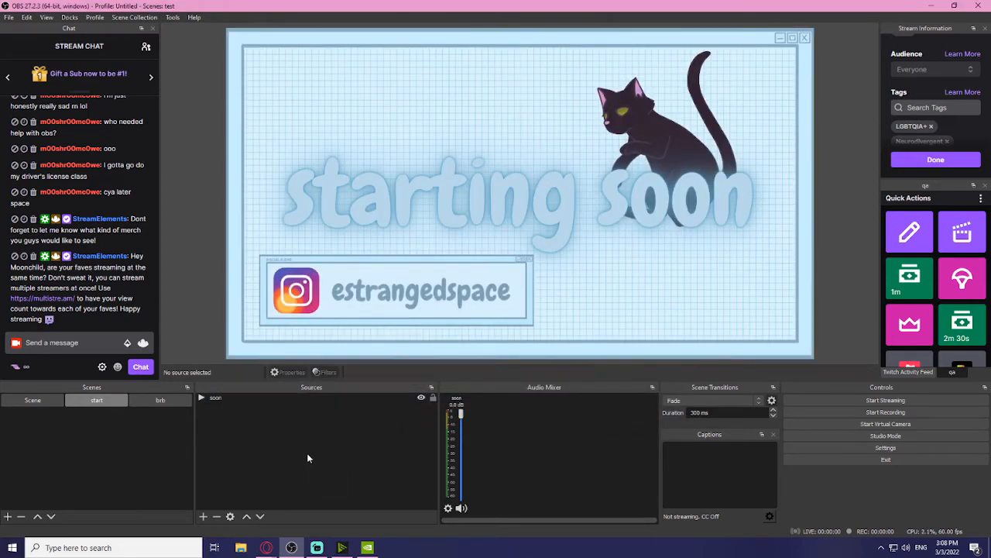
Step: Add a 'desktop' audio output capture set to Headphones (High Definition Audio Device)
{"action": "right_click", "coordinate": [297, 427]}
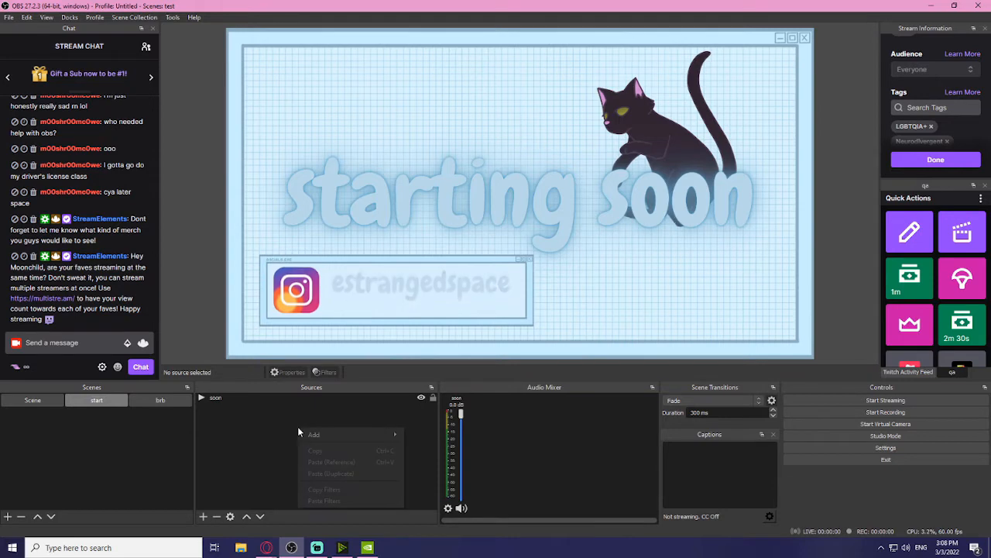
{"action": "left_click", "coordinate": [237, 449]}
{"action": "left_click", "coordinate": [202, 516]}
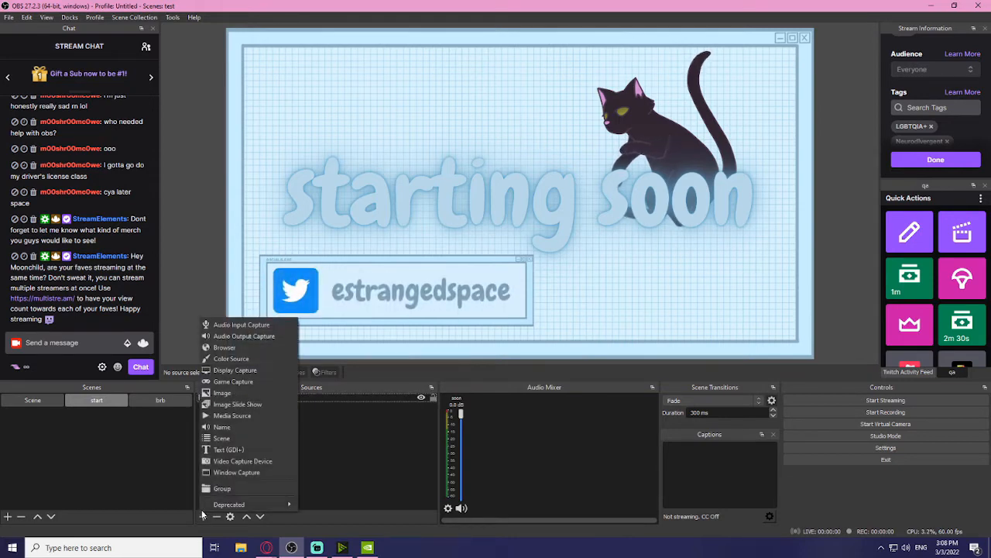
{"action": "left_click", "coordinate": [245, 336]}
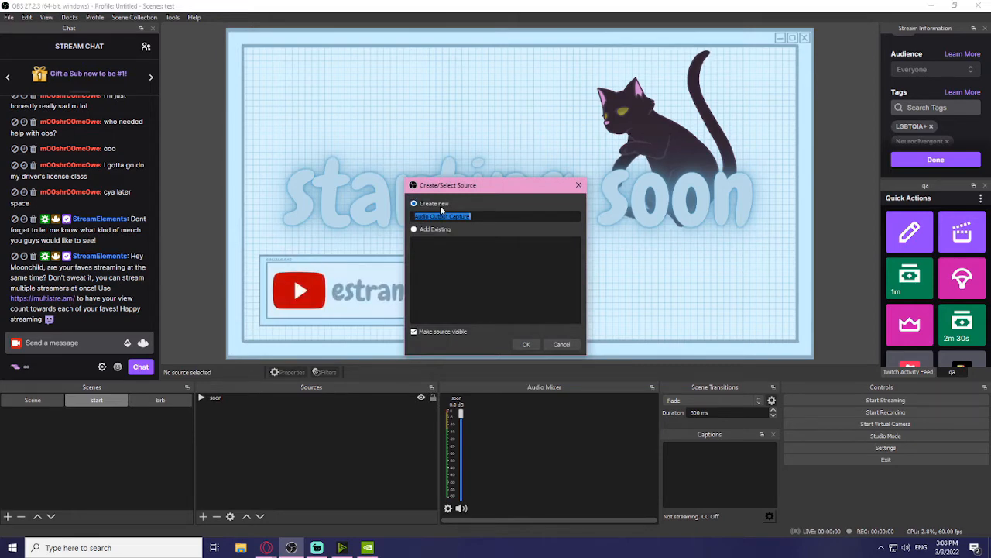
{"action": "type", "text": "desktop"}
{"action": "key", "text": "Return"}
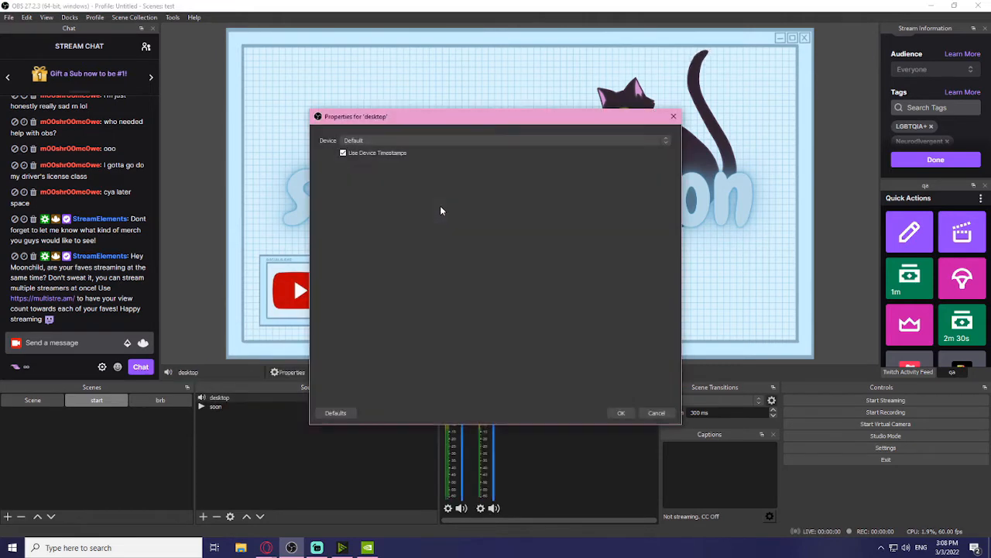
{"action": "left_click", "coordinate": [650, 140]}
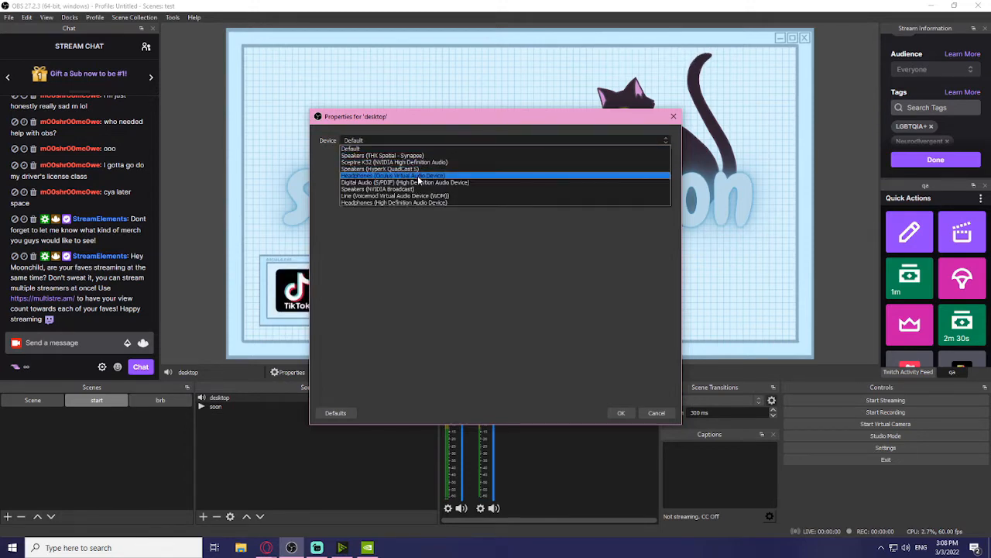
{"action": "left_click", "coordinate": [409, 202]}
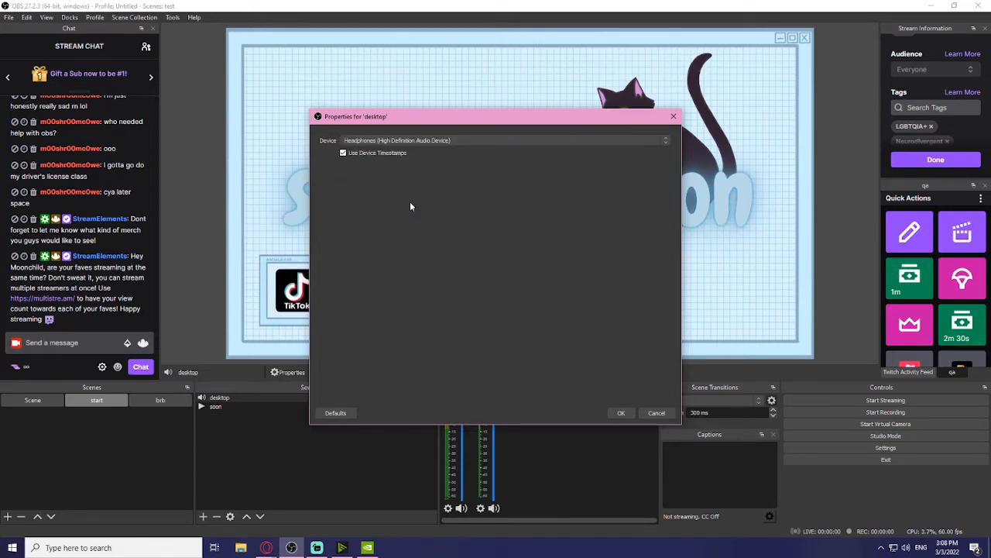
{"action": "left_click", "coordinate": [622, 412]}
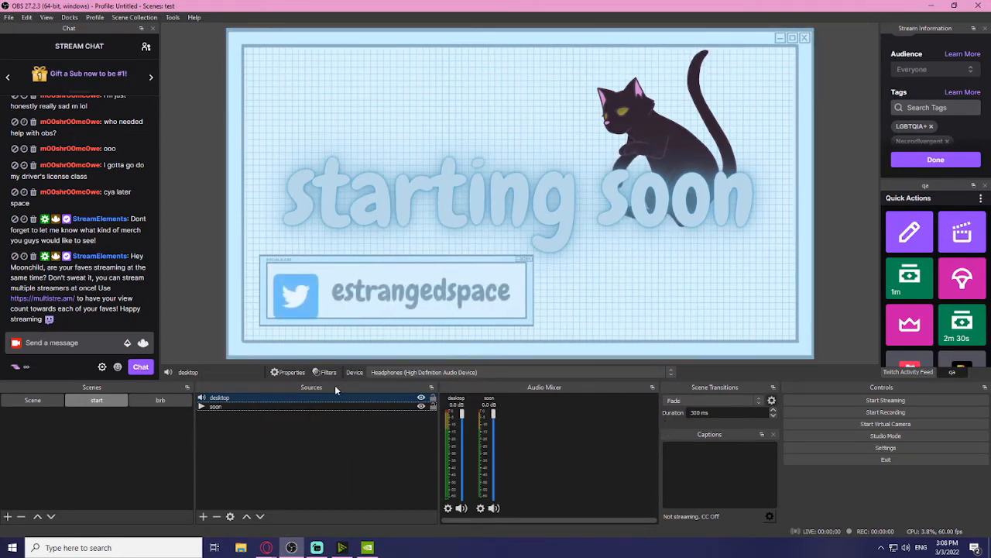
{"action": "left_click", "coordinate": [292, 457]}
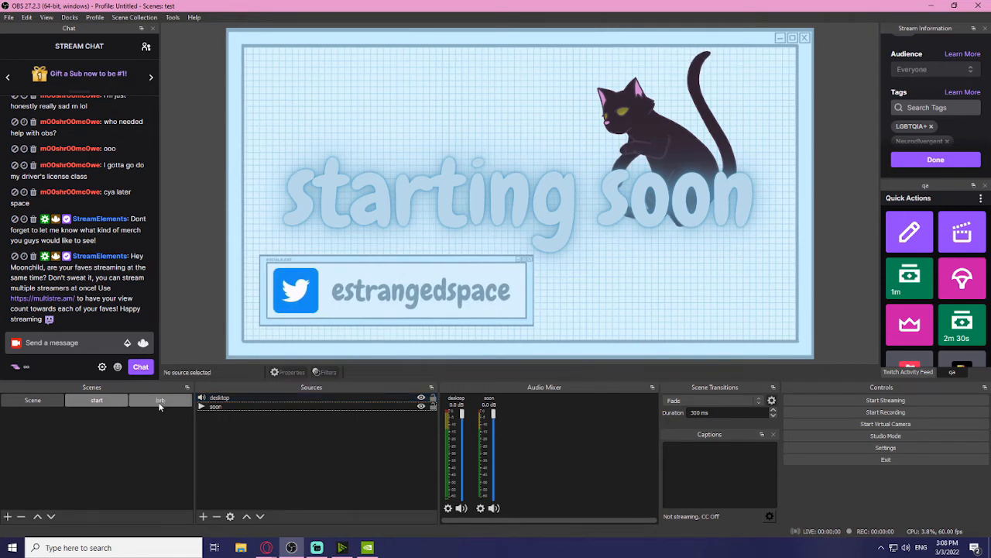
Step: In the brb scene, add a looping media source 'rbr' playing Copy of Untitled Design.mp4
{"action": "left_click", "coordinate": [160, 401]}
{"action": "left_click", "coordinate": [203, 516]}
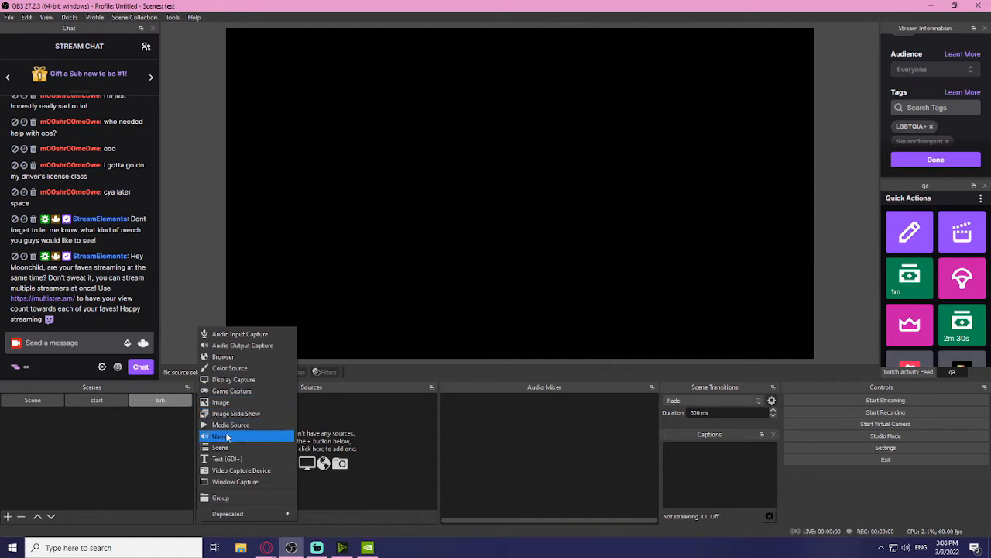
{"action": "left_click", "coordinate": [227, 426]}
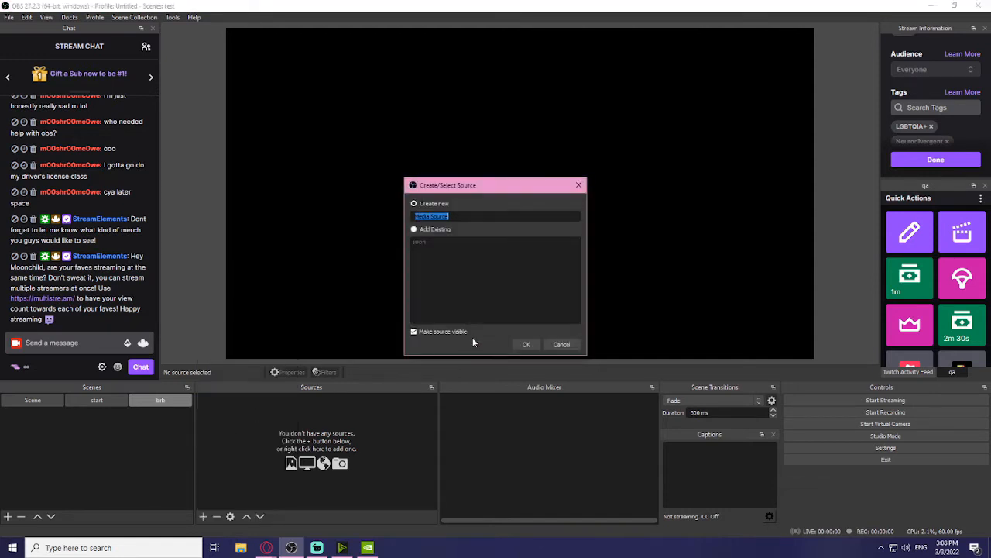
{"action": "type", "text": "rbr"}
{"action": "key", "text": "Return"}
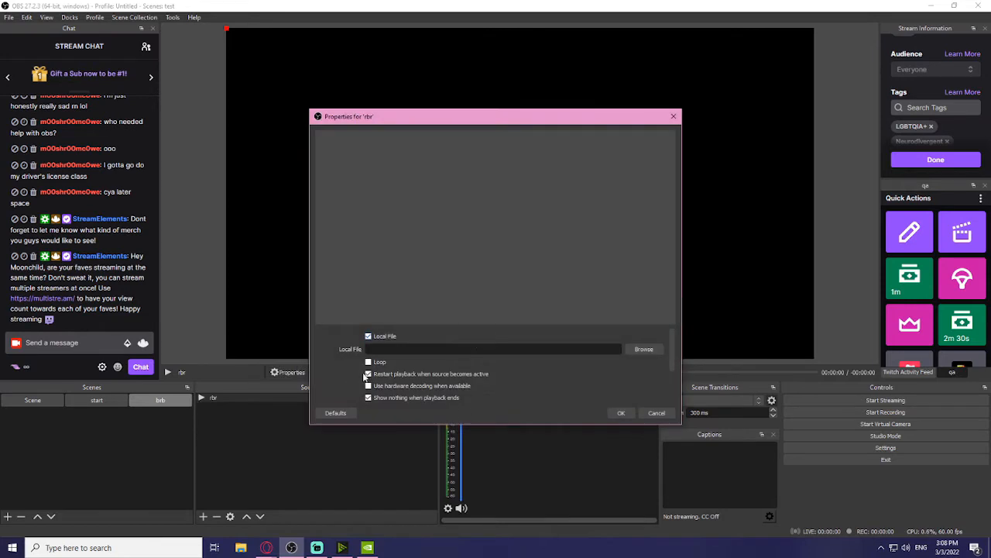
{"action": "left_click", "coordinate": [643, 348]}
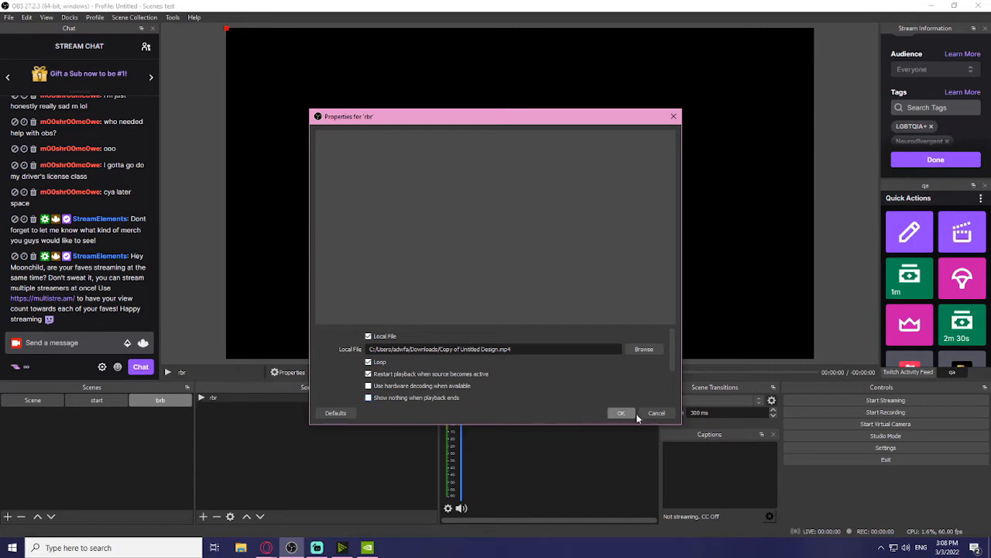
{"action": "left_click", "coordinate": [657, 412]}
Step: Flip between the start and brb scenes to compare them, ending on brb
{"action": "left_click", "coordinate": [122, 398]}
{"action": "left_click", "coordinate": [154, 401]}
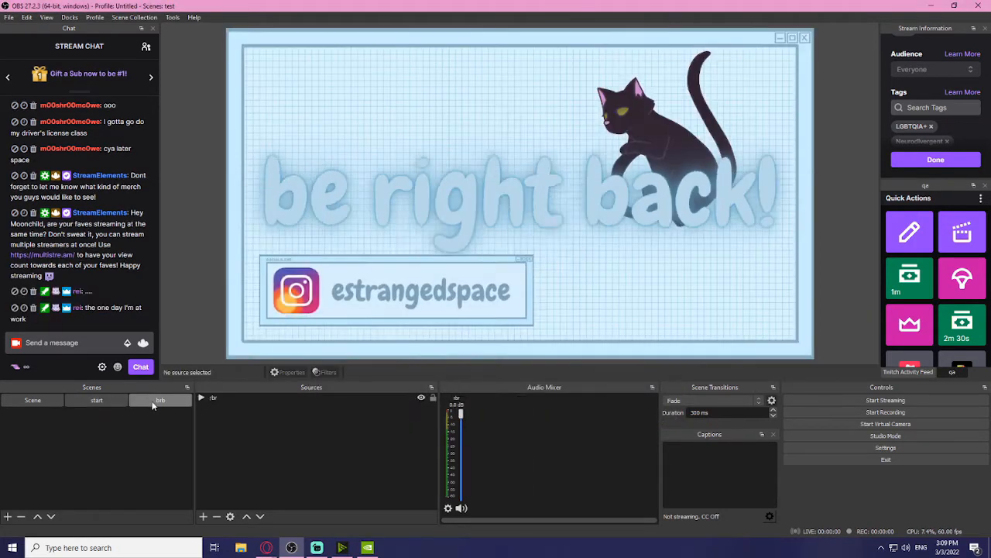
{"action": "left_click", "coordinate": [96, 399]}
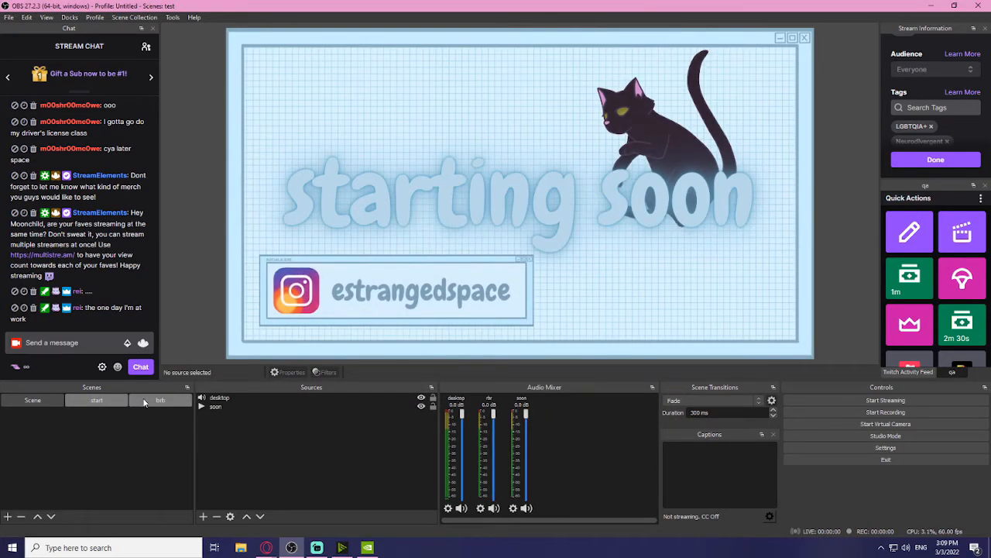
{"action": "left_click", "coordinate": [155, 399]}
{"action": "left_click", "coordinate": [118, 401]}
{"action": "left_click", "coordinate": [159, 399]}
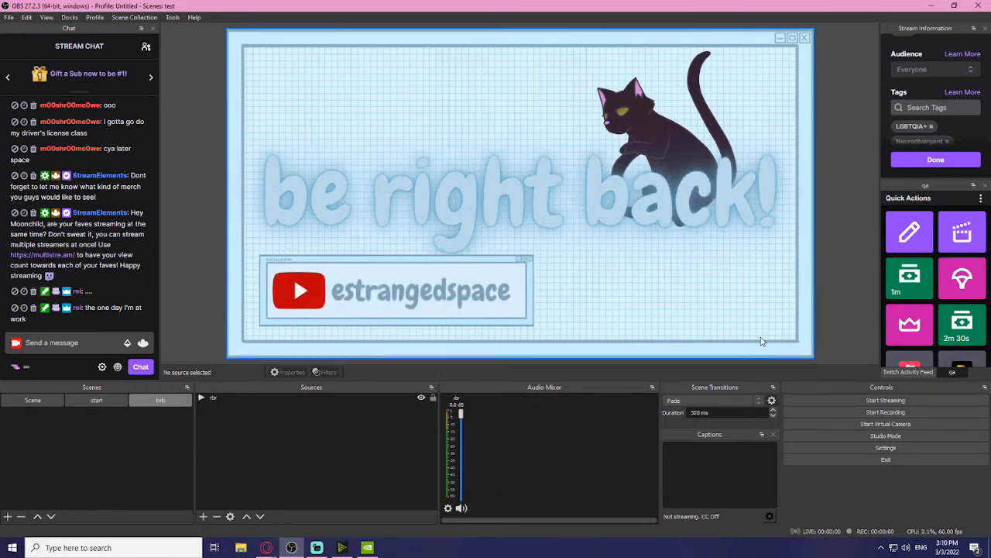
Step: Reuse the existing 'desktop' audio output capture in the brb scene
{"action": "left_click", "coordinate": [203, 516]}
{"action": "left_click", "coordinate": [400, 462]}
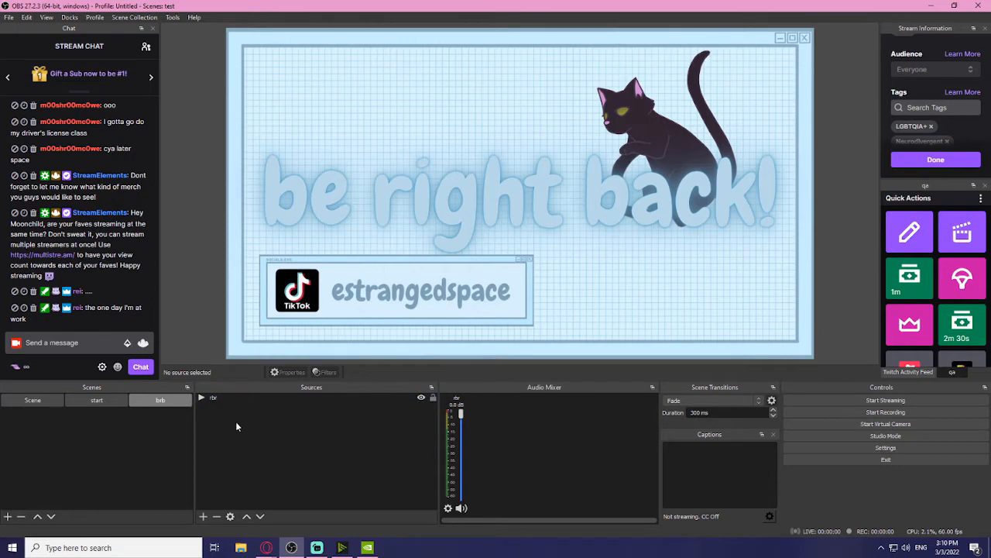
{"action": "left_click", "coordinate": [203, 516]}
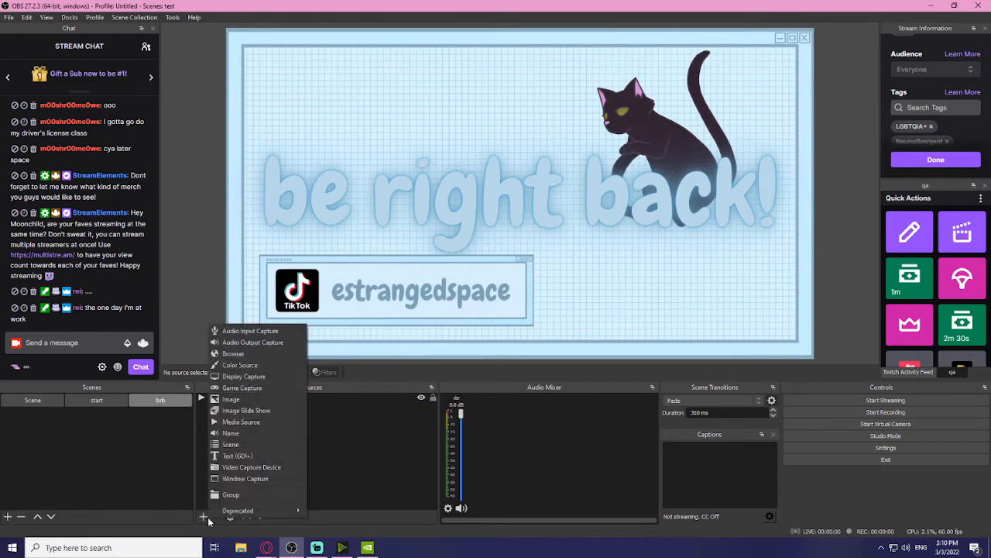
{"action": "left_click", "coordinate": [239, 344]}
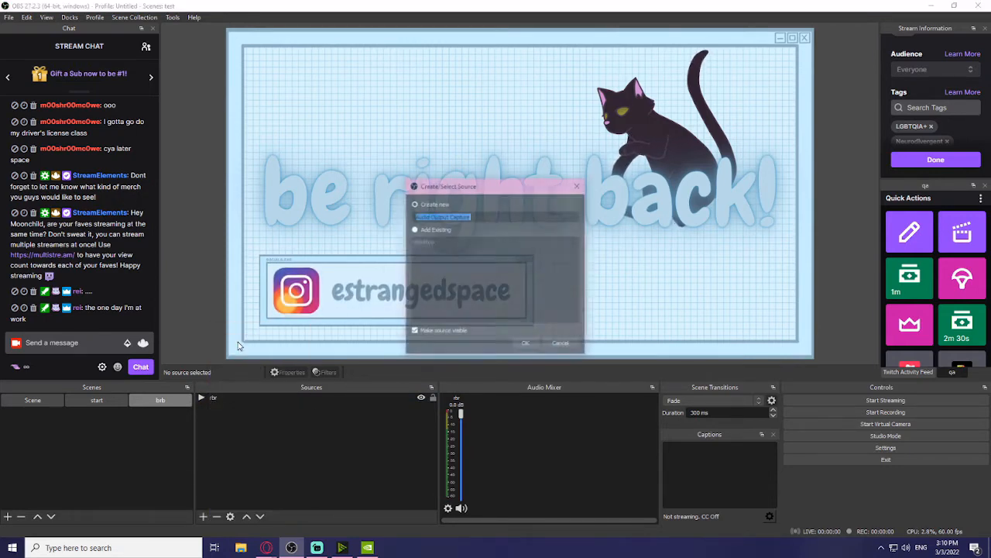
{"action": "left_click", "coordinate": [415, 230]}
{"action": "left_click", "coordinate": [439, 243]}
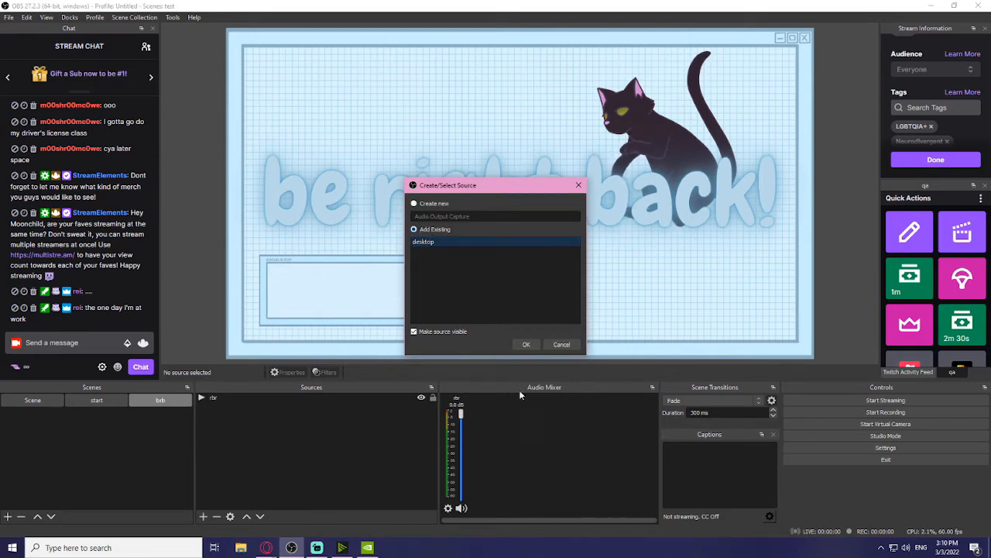
{"action": "left_click", "coordinate": [519, 344]}
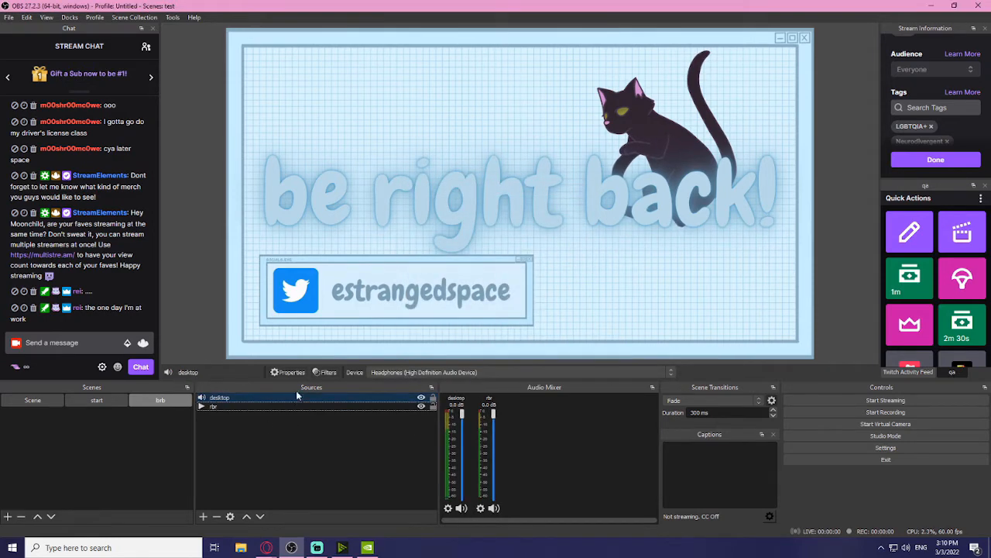
{"action": "left_click", "coordinate": [285, 434]}
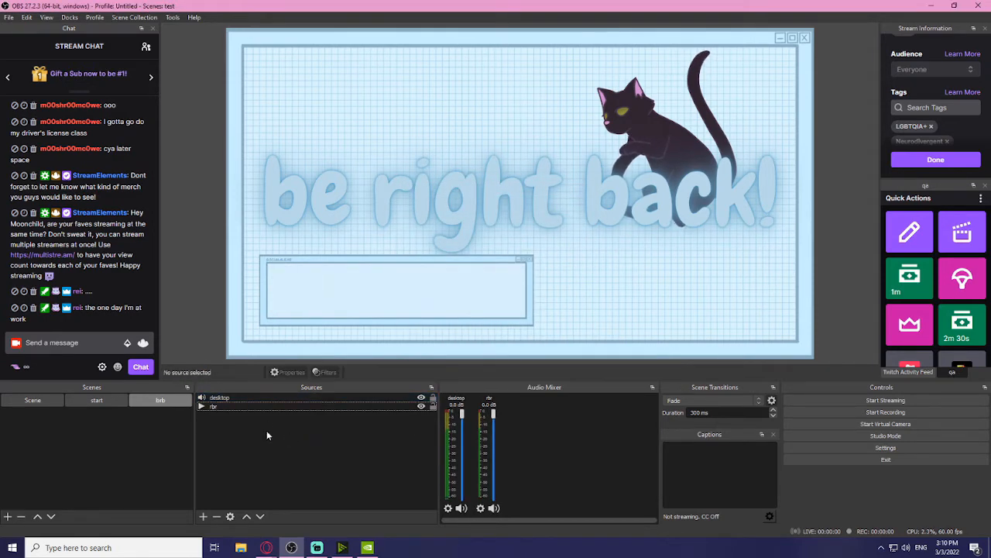
Step: Add an image source 'chat' loading Chat(1).png and drag it further into the scene
{"action": "left_click", "coordinate": [206, 517]}
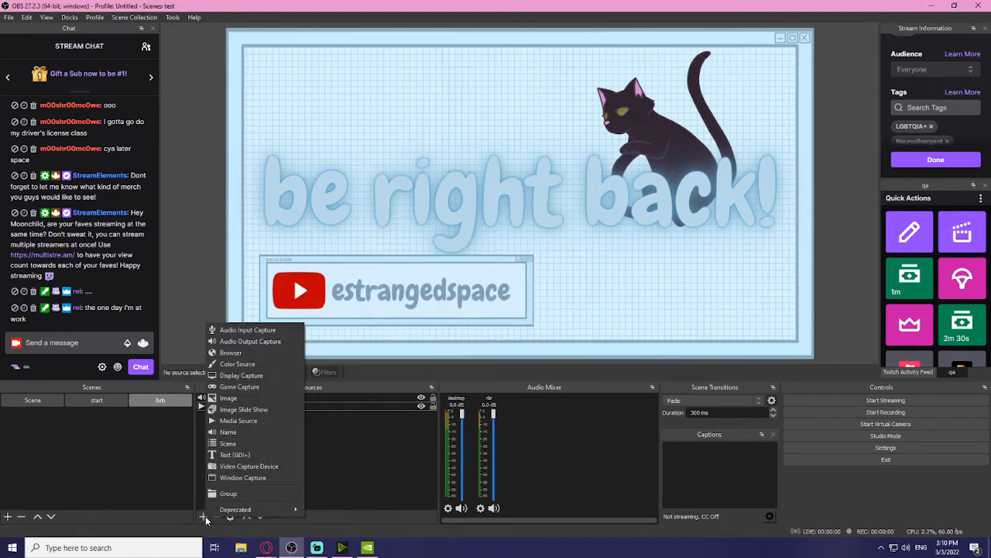
{"action": "left_click", "coordinate": [252, 399]}
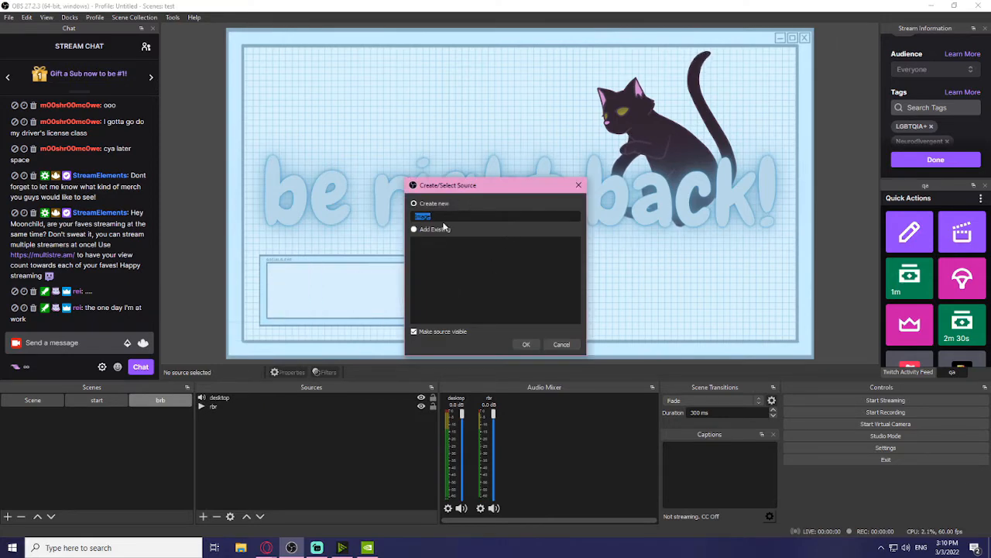
{"action": "type", "text": "chat"}
{"action": "key", "text": "Return"}
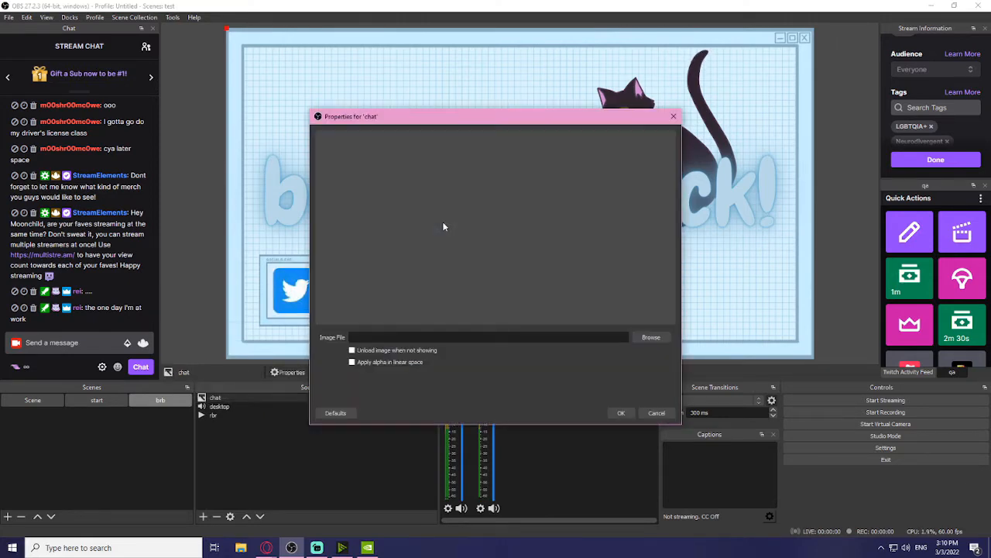
{"action": "left_click", "coordinate": [652, 340]}
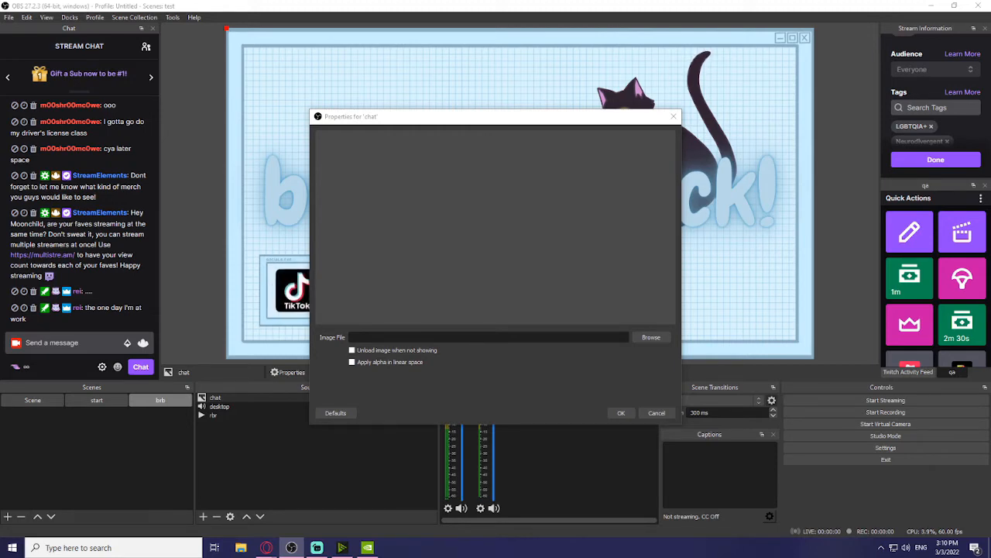
{"action": "key", "text": "Return"}
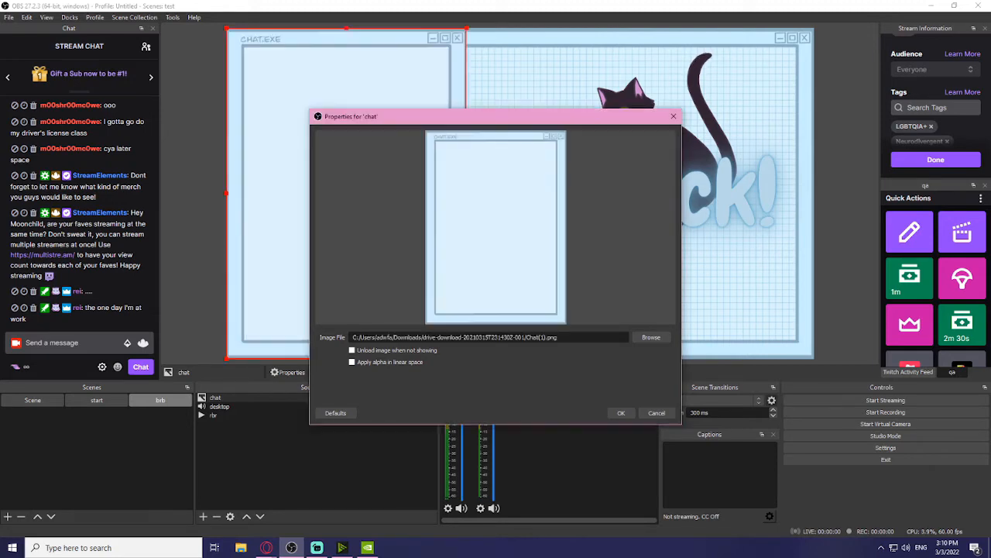
{"action": "left_click", "coordinate": [621, 413]}
{"action": "left_click_drag", "start_coordinate": [335, 253], "coordinate": [499, 243]}
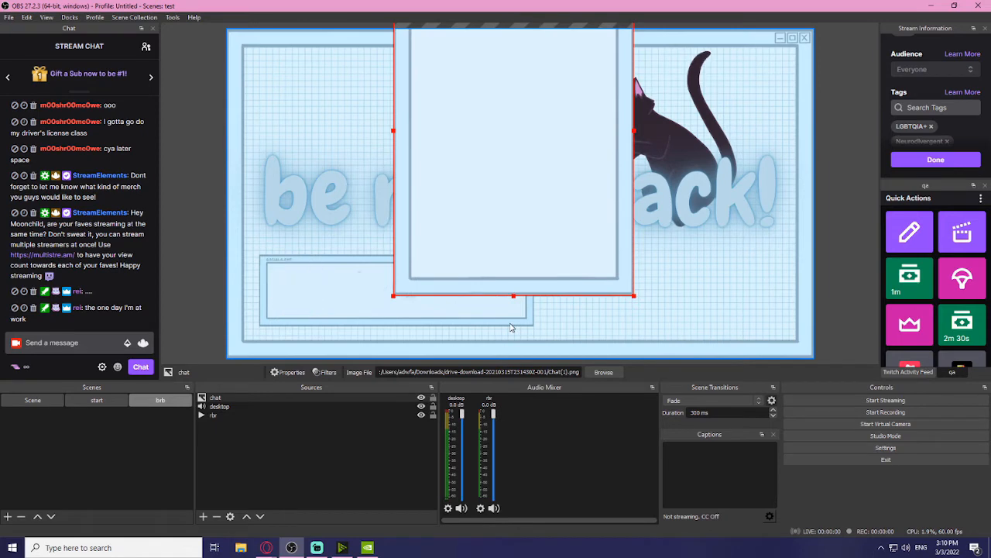
Step: Move the chat box to the bottom-right corner, undoing an accidental resize
{"action": "left_click_drag", "start_coordinate": [513, 295], "coordinate": [510, 59]}
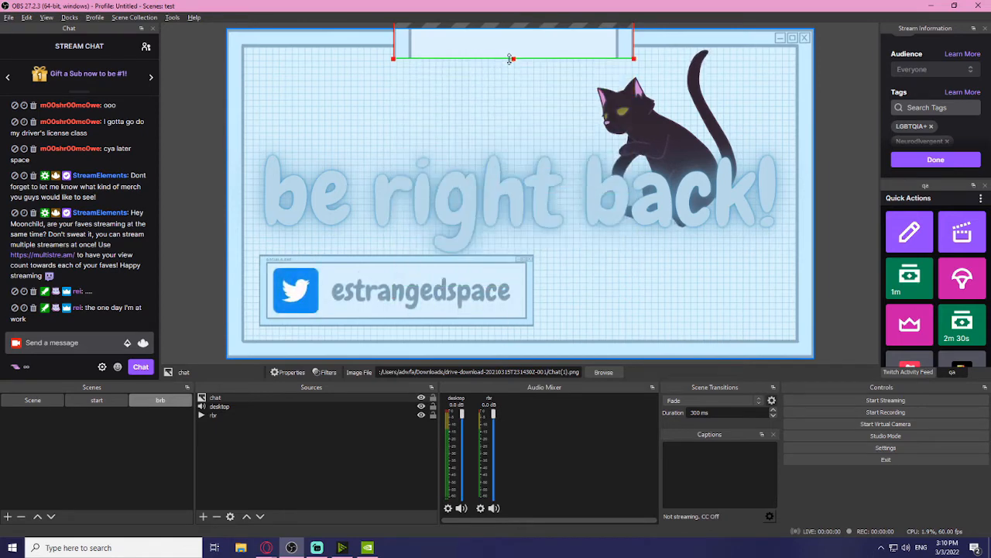
{"action": "key", "text": "ctrl+z"}
{"action": "left_click_drag", "start_coordinate": [593, 176], "coordinate": [666, 340]}
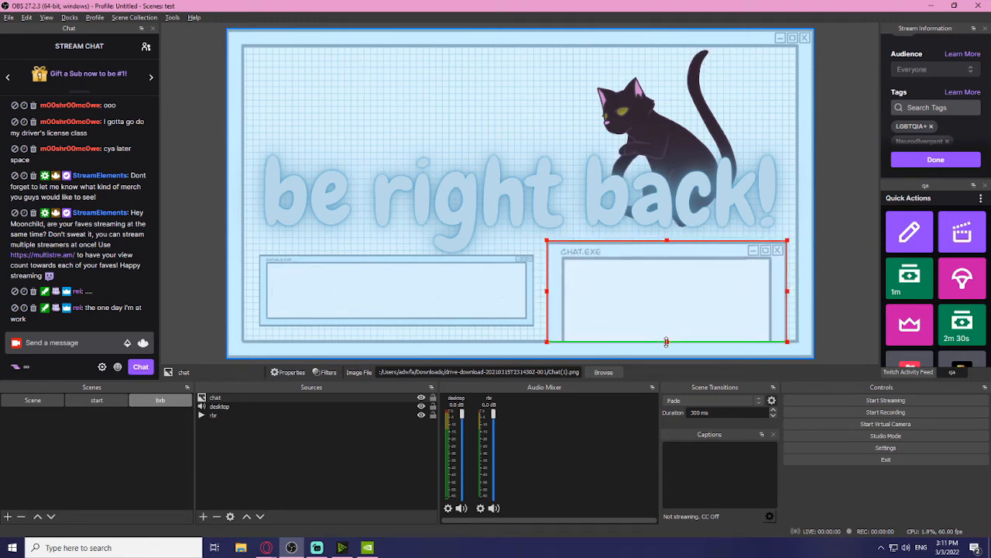
Step: Nudge the chat box's bottom edge up slightly and check its placement
{"action": "left_click", "coordinate": [827, 311]}
{"action": "left_click", "coordinate": [638, 341]}
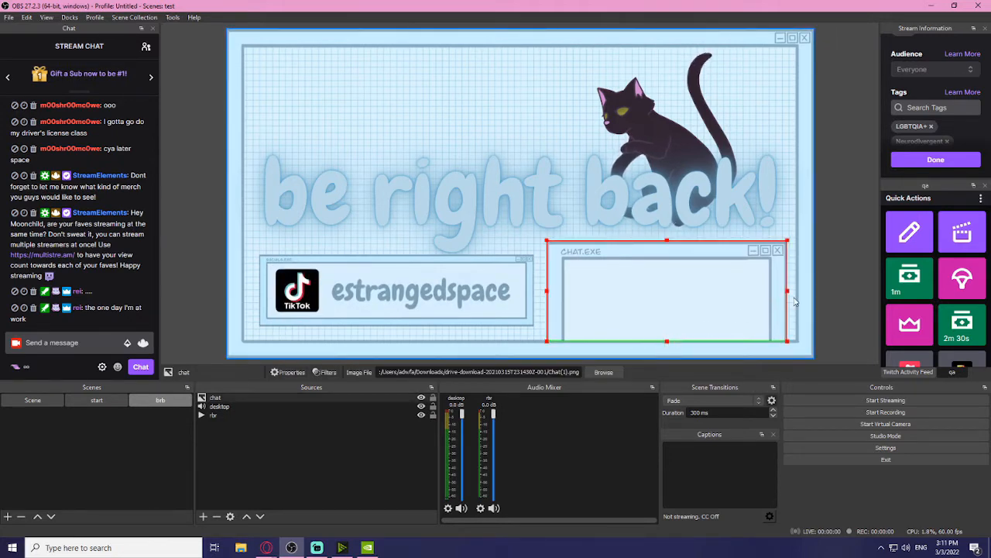
{"action": "left_click", "coordinate": [838, 309]}
{"action": "left_click", "coordinate": [675, 329]}
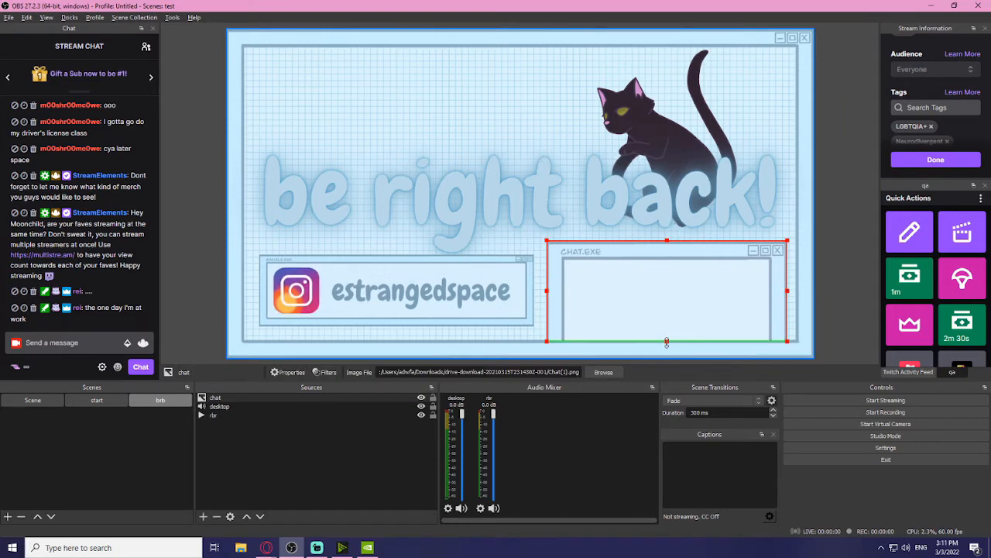
{"action": "left_click_drag", "start_coordinate": [666, 341], "coordinate": [668, 339]}
{"action": "left_click", "coordinate": [841, 335]}
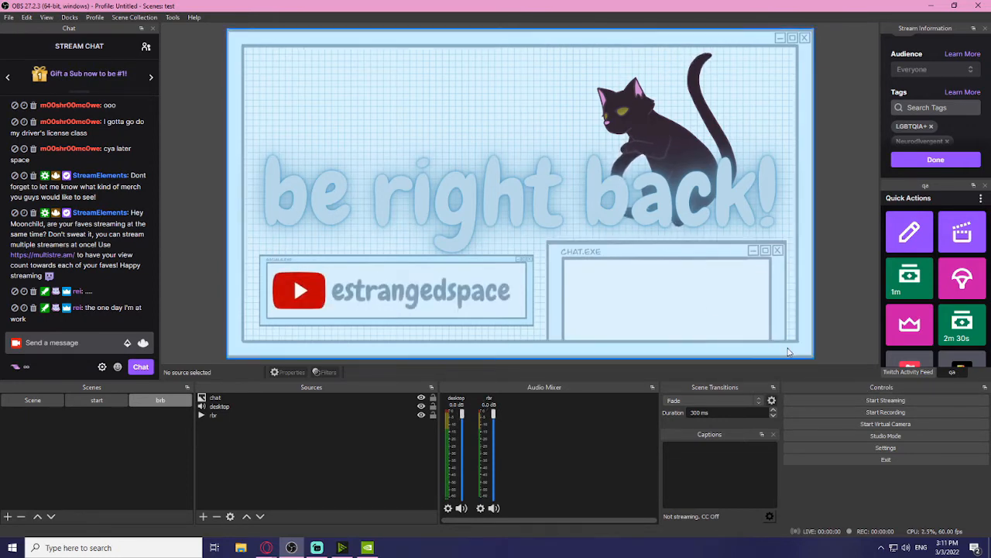
{"action": "left_click", "coordinate": [643, 286]}
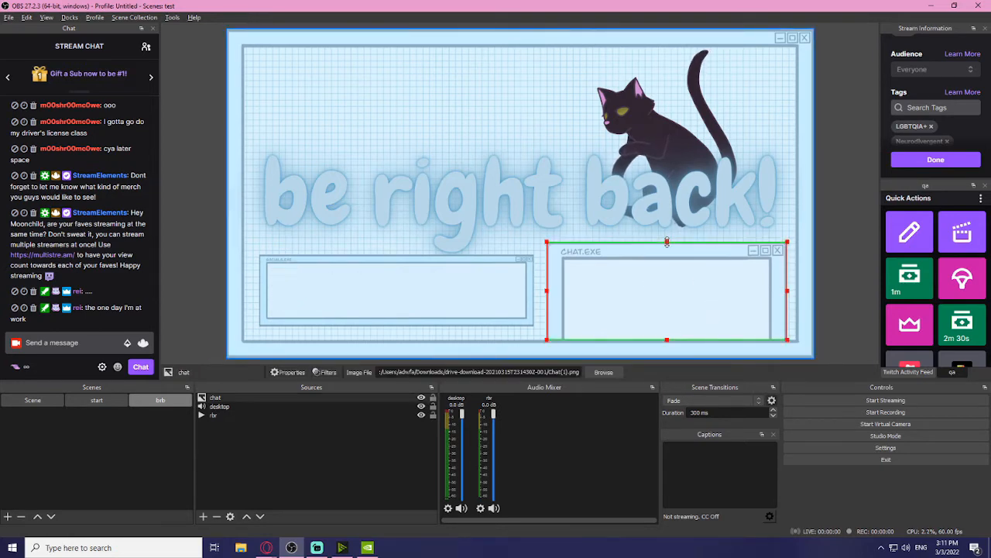
{"action": "left_click", "coordinate": [825, 286]}
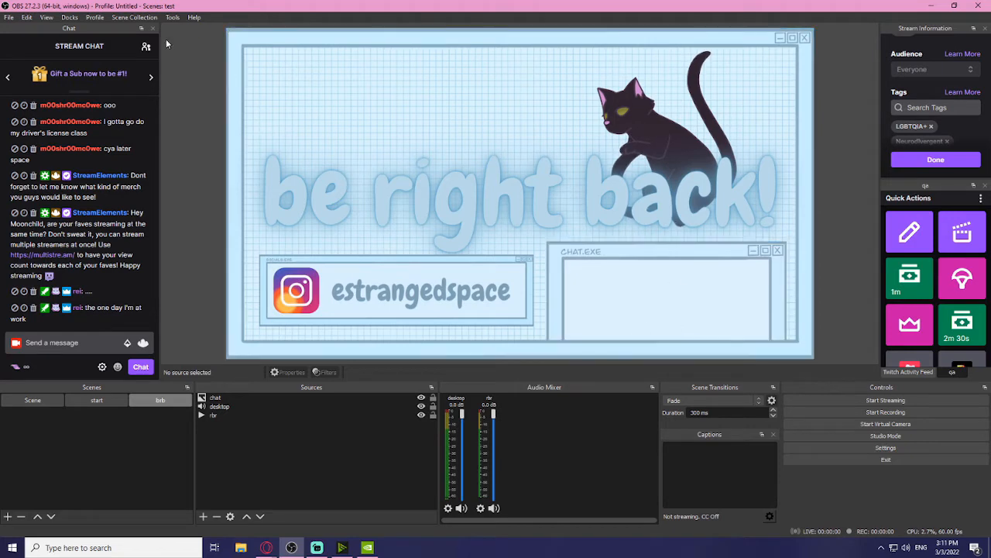
{"action": "left_click", "coordinate": [134, 18]}
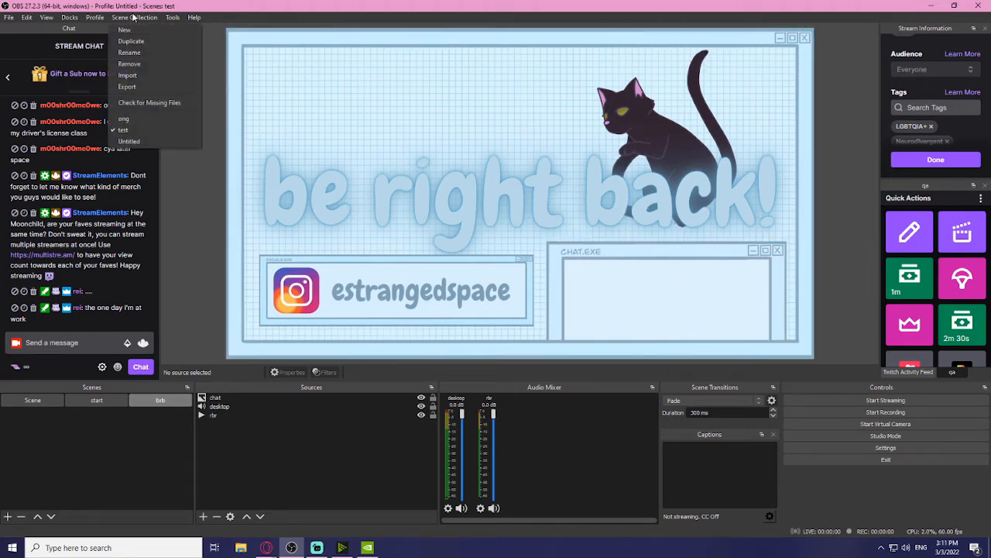
Step: In the original scene collection, send two 'test' chat messages while viewing the brb scene
{"action": "left_click", "coordinate": [125, 121]}
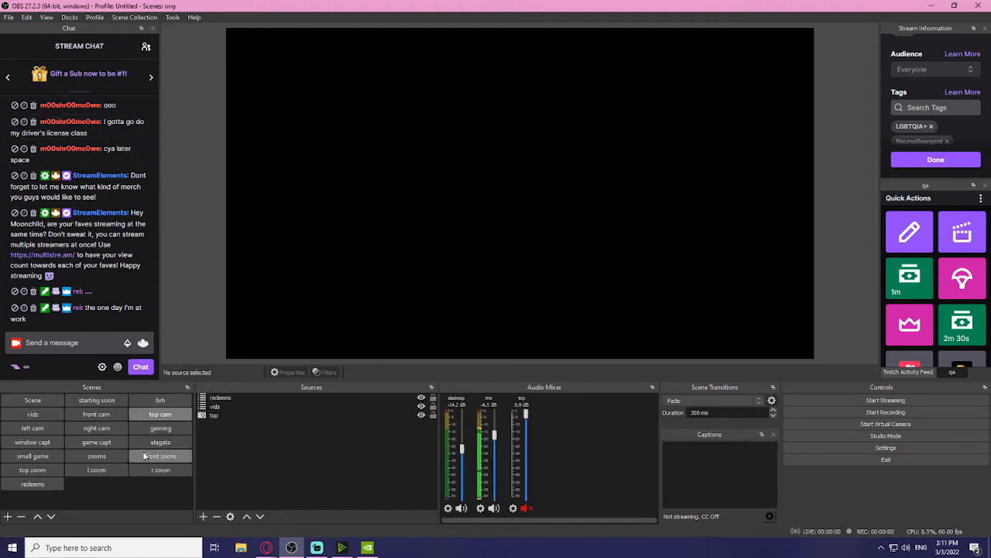
{"action": "left_click", "coordinate": [85, 343]}
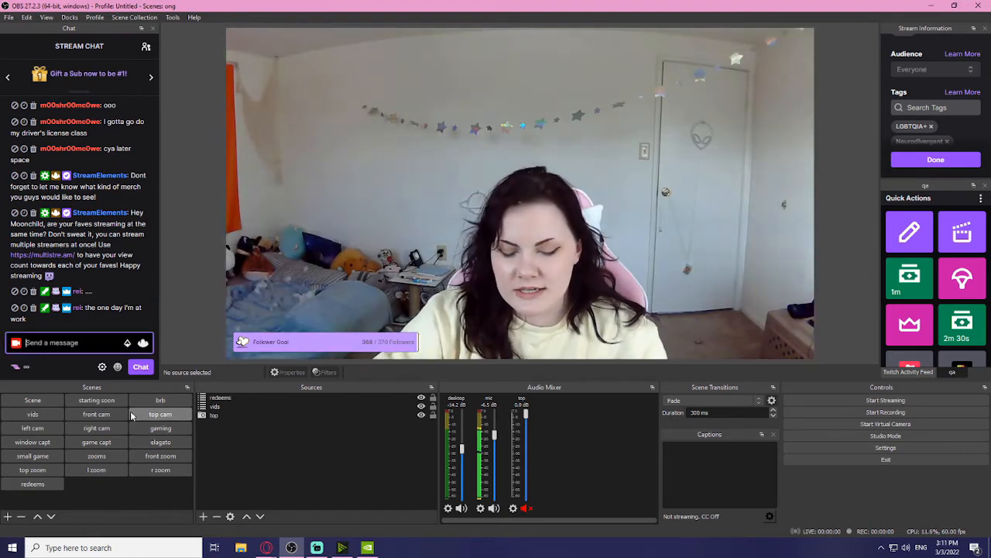
{"action": "type", "text": "test"}
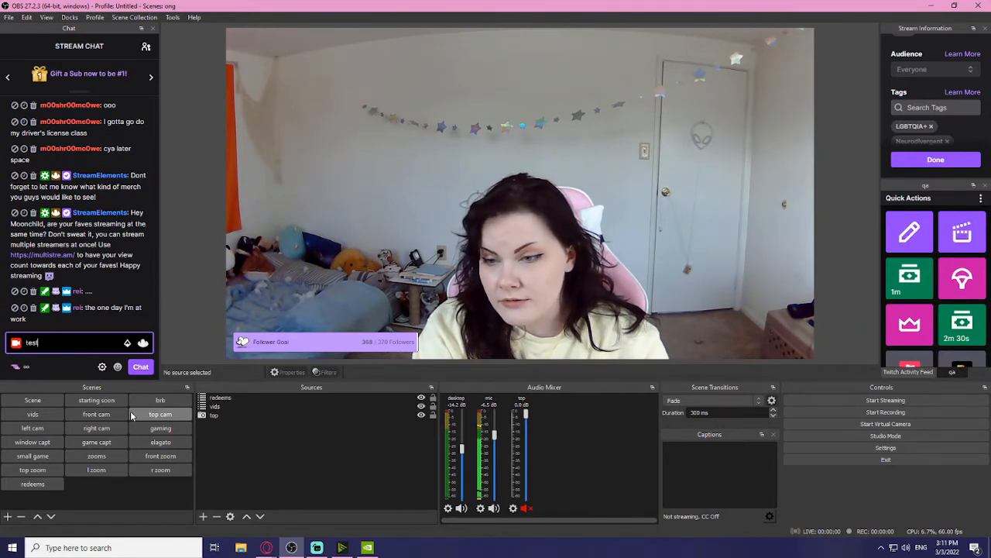
{"action": "key", "text": "Return"}
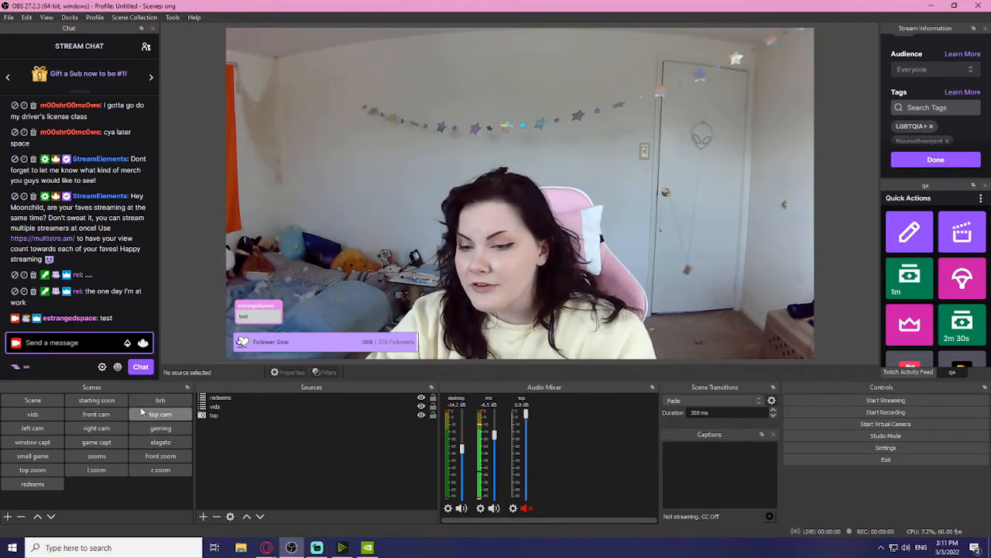
{"action": "left_click", "coordinate": [161, 402]}
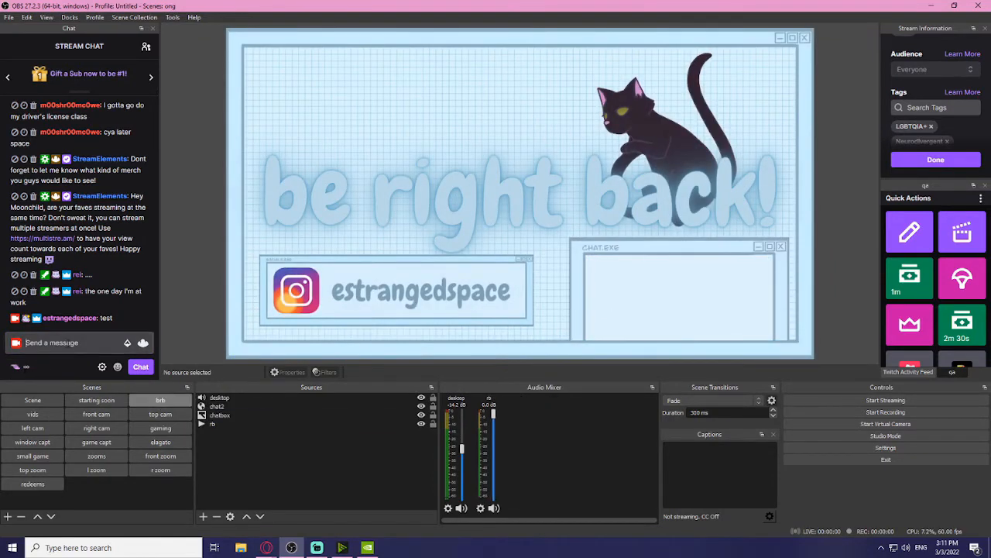
{"action": "left_click", "coordinate": [70, 343]}
{"action": "type", "text": "test"}
{"action": "key", "text": "Return"}
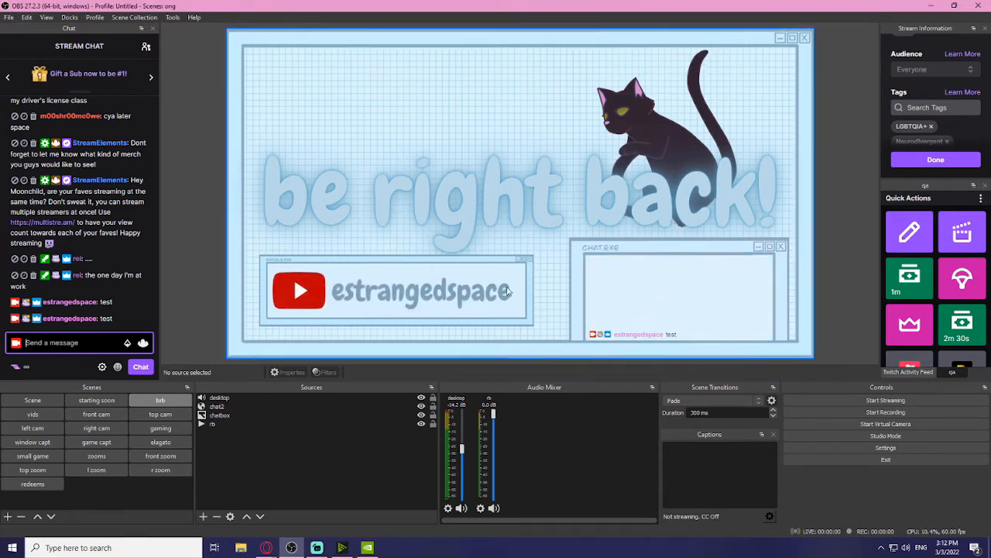
Step: Switch back to the test scene collection
{"action": "left_click", "coordinate": [134, 17]}
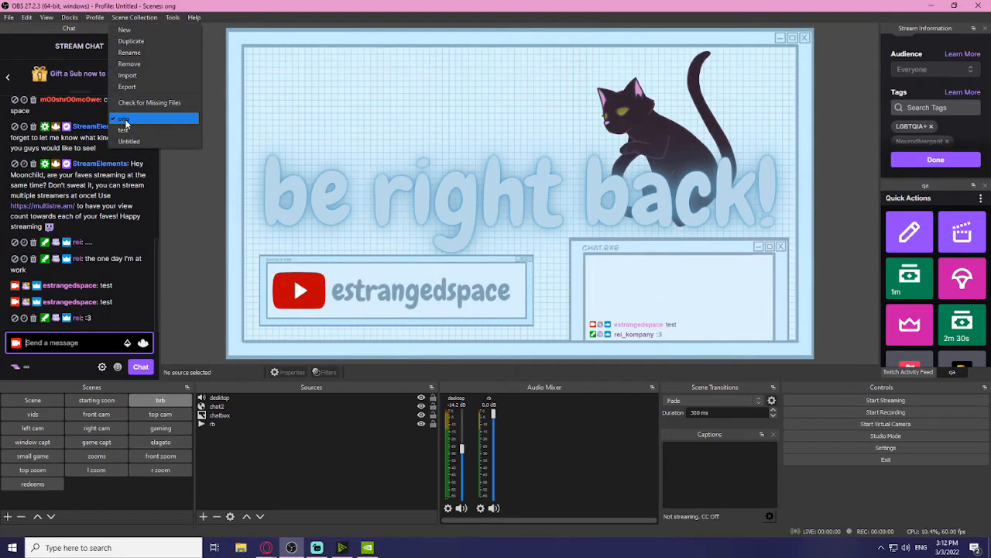
{"action": "left_click", "coordinate": [138, 133]}
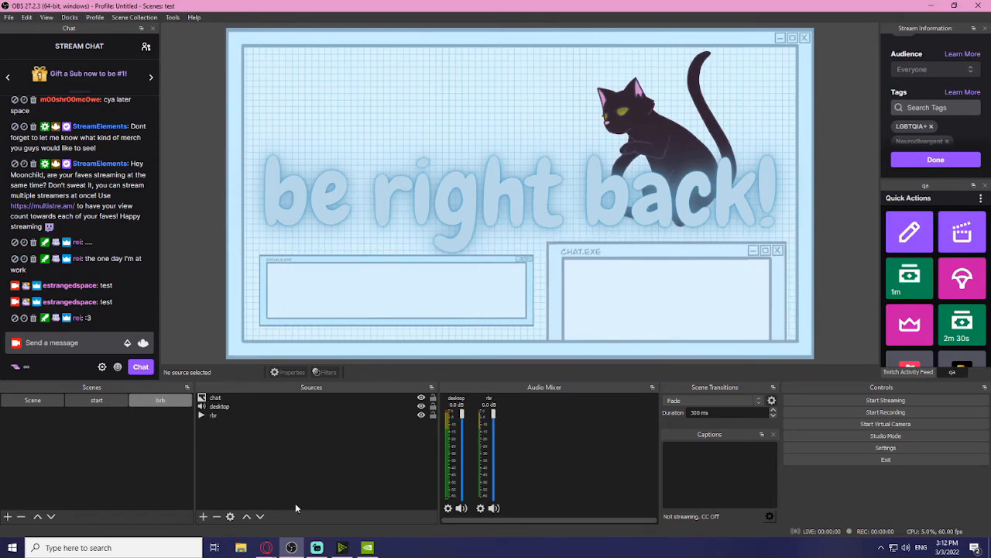
{"action": "mouse_move", "coordinate": [273, 550]}
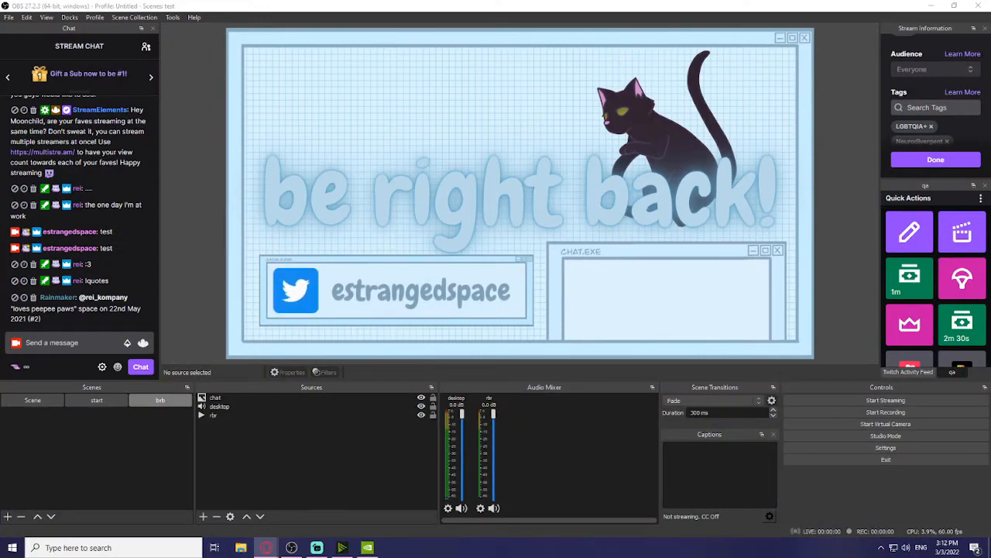
Step: Copy the Chat Box widget URL from Streamlabs' All Widgets page and minimize the browser
{"action": "left_click_drag", "start_coordinate": [2, 395], "coordinate": [479, 3]}
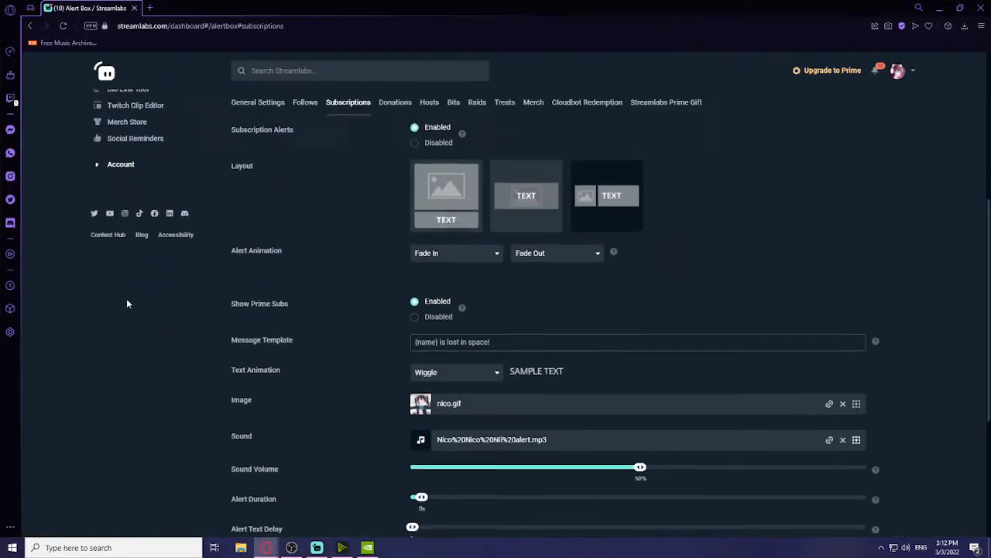
{"action": "scroll", "coordinate": [126, 301], "scroll_direction": "up", "scroll_amount": 5}
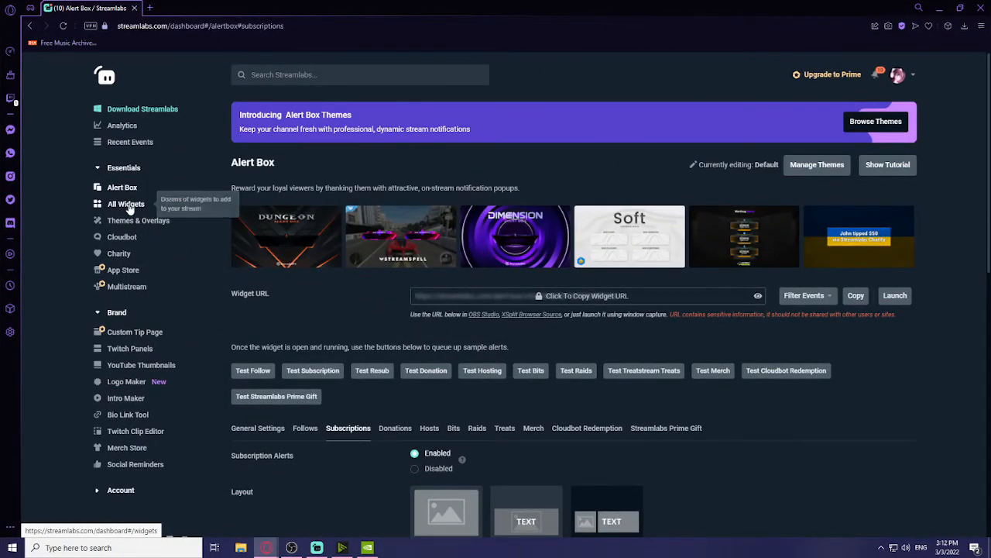
{"action": "left_click", "coordinate": [127, 205]}
{"action": "left_click", "coordinate": [650, 200]}
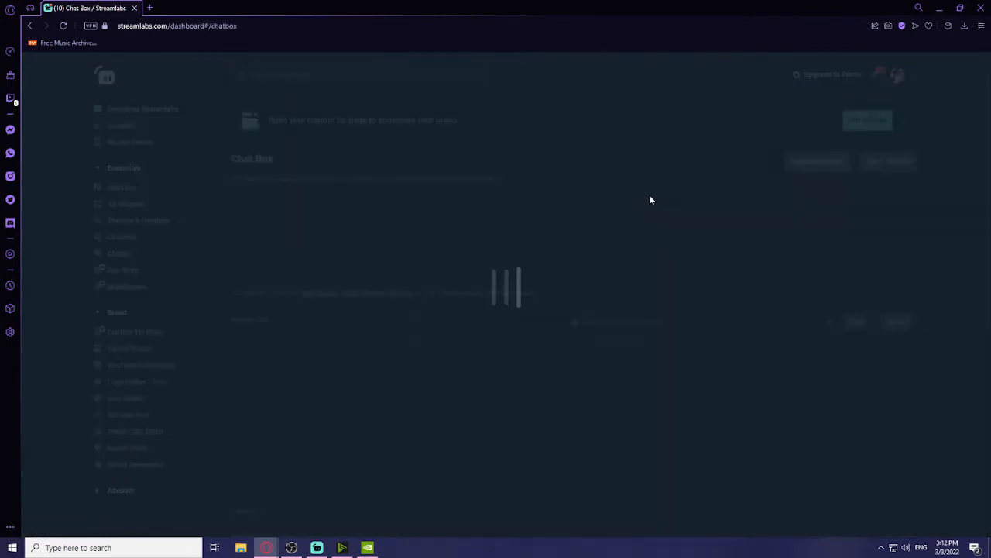
{"action": "left_click", "coordinate": [857, 324]}
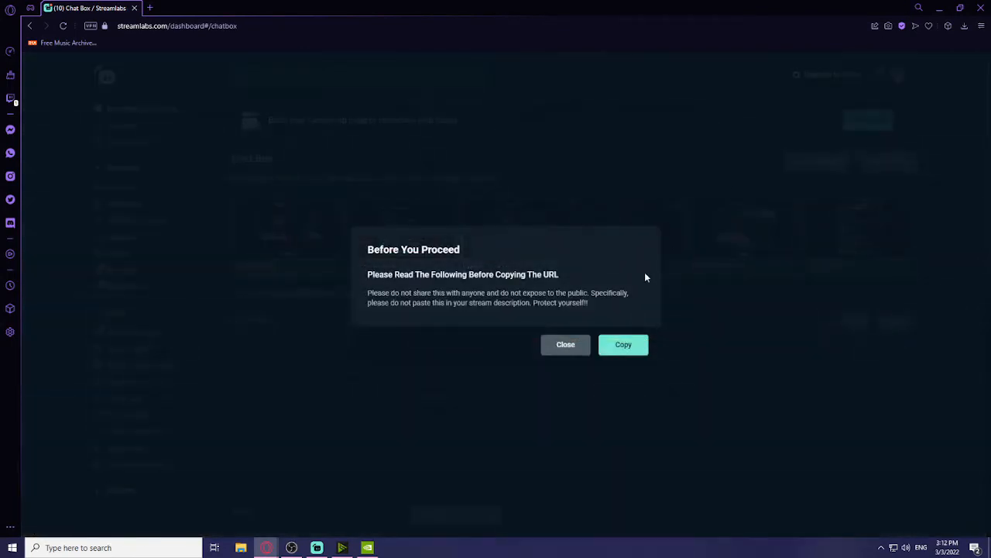
{"action": "left_click", "coordinate": [624, 346]}
{"action": "left_click", "coordinate": [938, 7]}
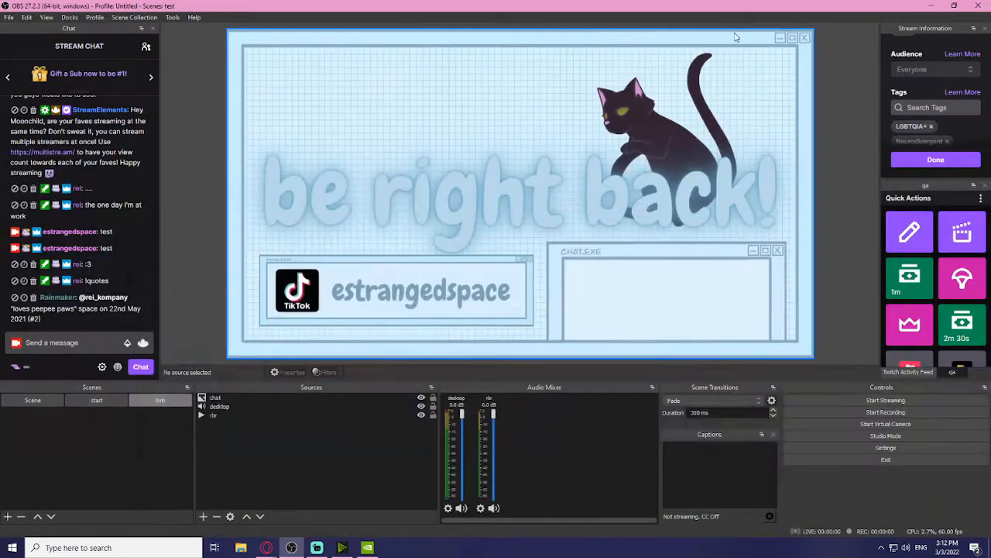
Step: Add a browser source named cb to the brb scene with its default settings
{"action": "left_click", "coordinate": [203, 516]}
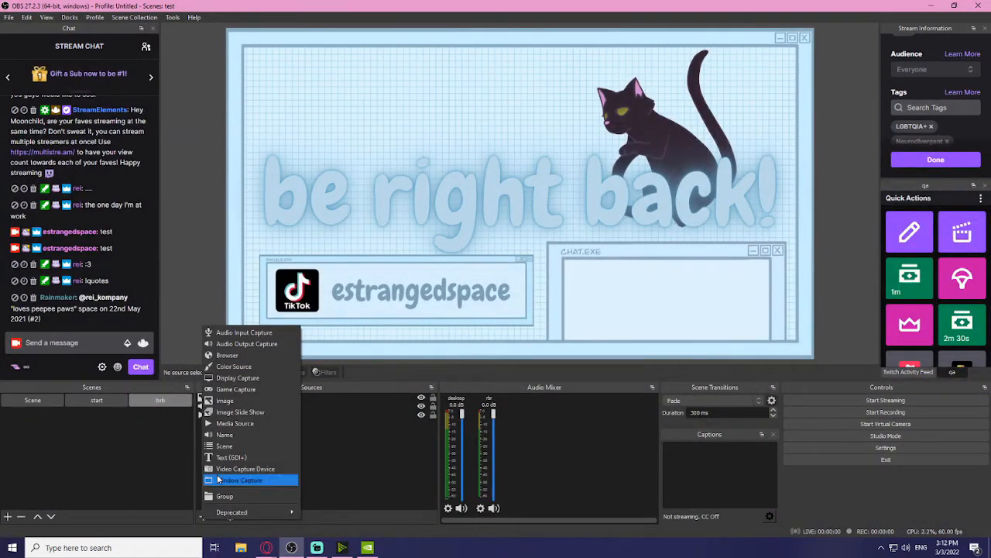
{"action": "left_click", "coordinate": [242, 356]}
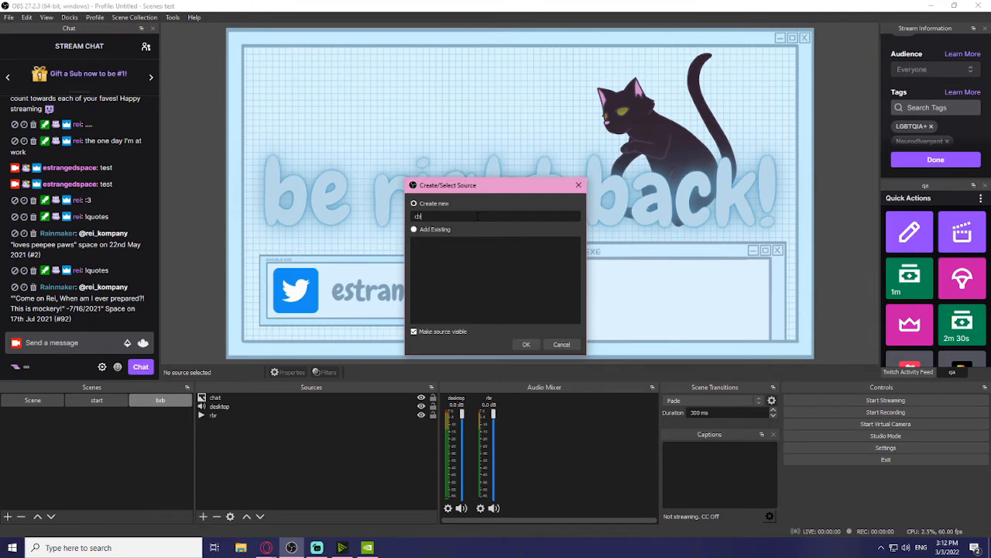
{"action": "left_click", "coordinate": [526, 343]}
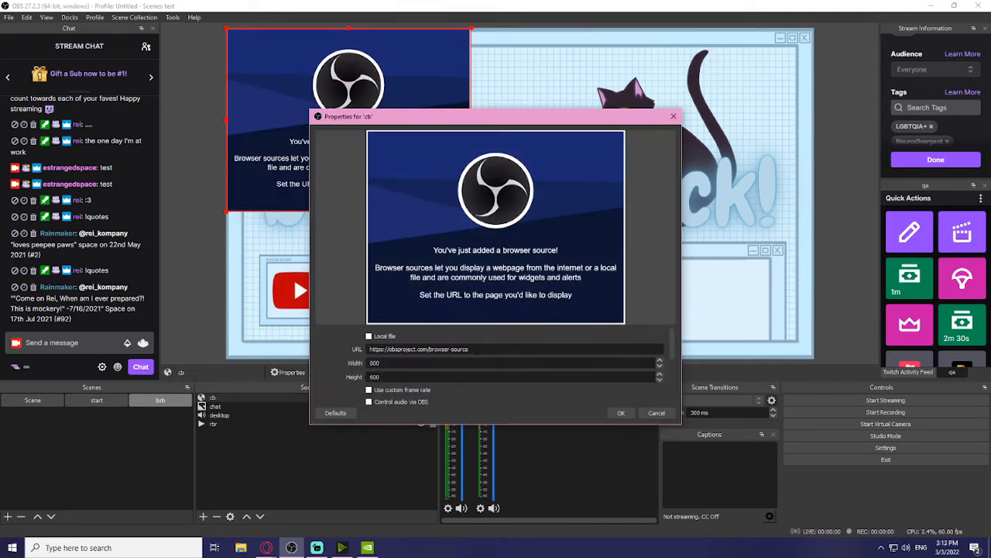
{"action": "left_click", "coordinate": [621, 412]}
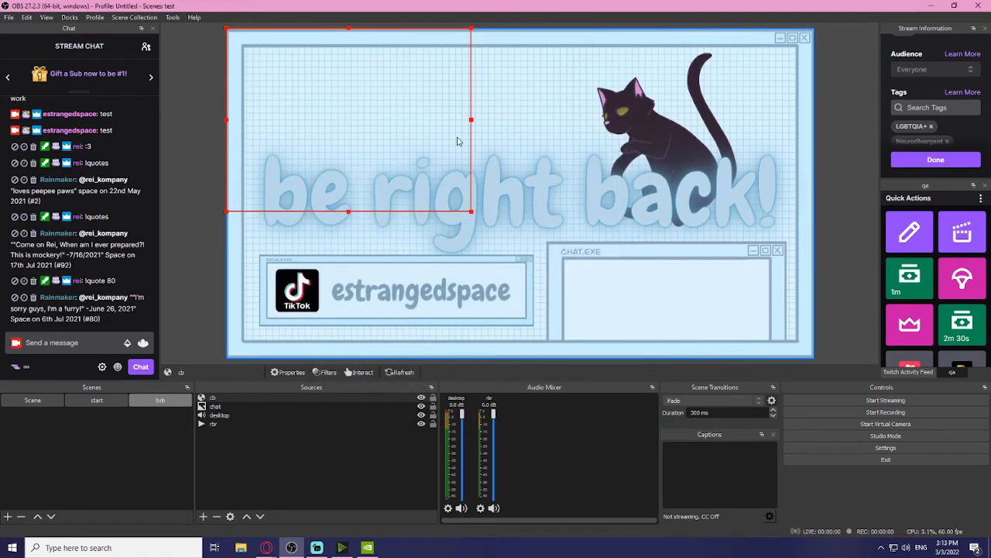
Step: Move and resize the cb box so it fits inside the CHAT.EXE frame
{"action": "left_click_drag", "start_coordinate": [429, 96], "coordinate": [724, 224]}
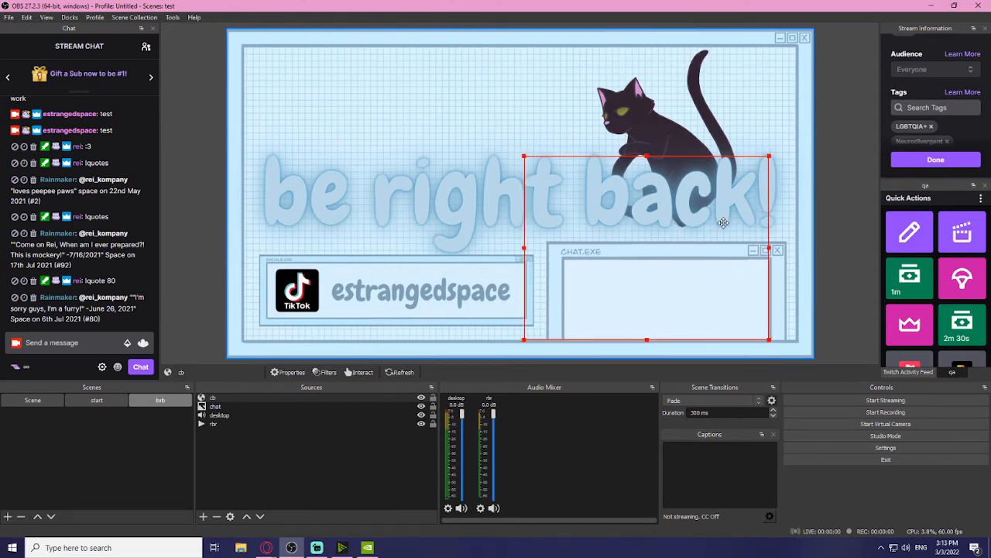
{"action": "left_click_drag", "start_coordinate": [526, 248], "coordinate": [597, 221]}
{"action": "left_click_drag", "start_coordinate": [682, 222], "coordinate": [681, 277]}
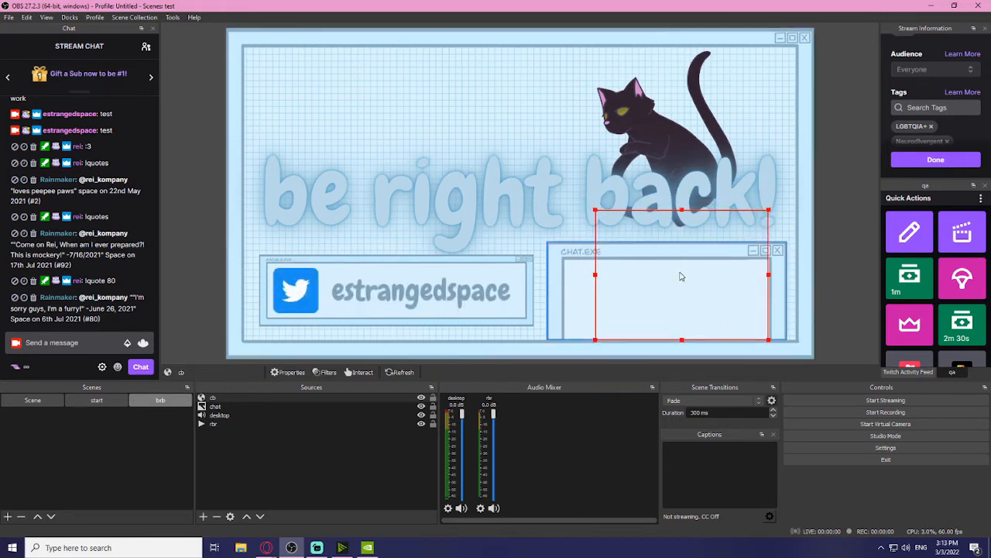
{"action": "left_click_drag", "start_coordinate": [598, 276], "coordinate": [565, 275]}
{"action": "left_click_drag", "start_coordinate": [637, 292], "coordinate": [641, 267]}
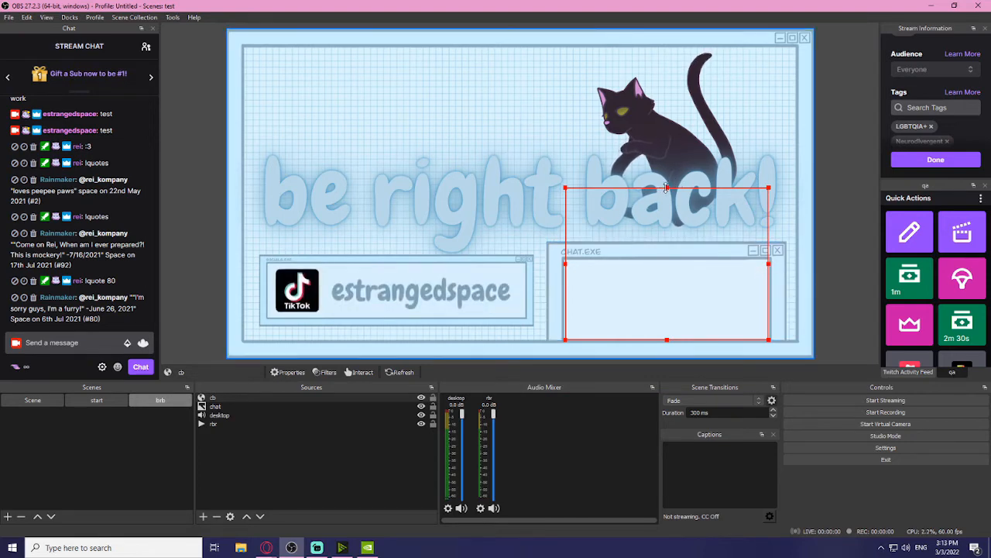
{"action": "left_click_drag", "start_coordinate": [666, 186], "coordinate": [678, 188]}
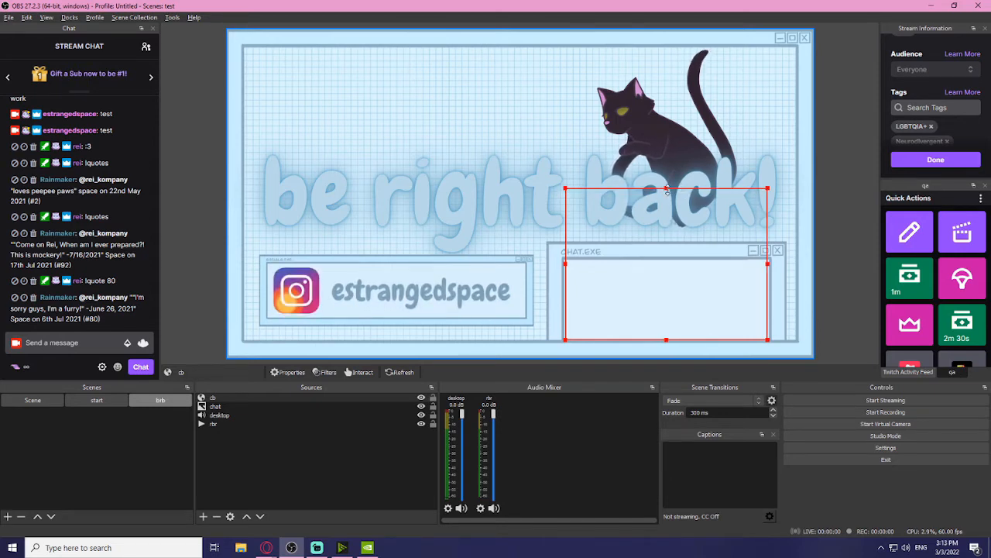
{"action": "left_click_drag", "start_coordinate": [666, 189], "coordinate": [655, 262]}
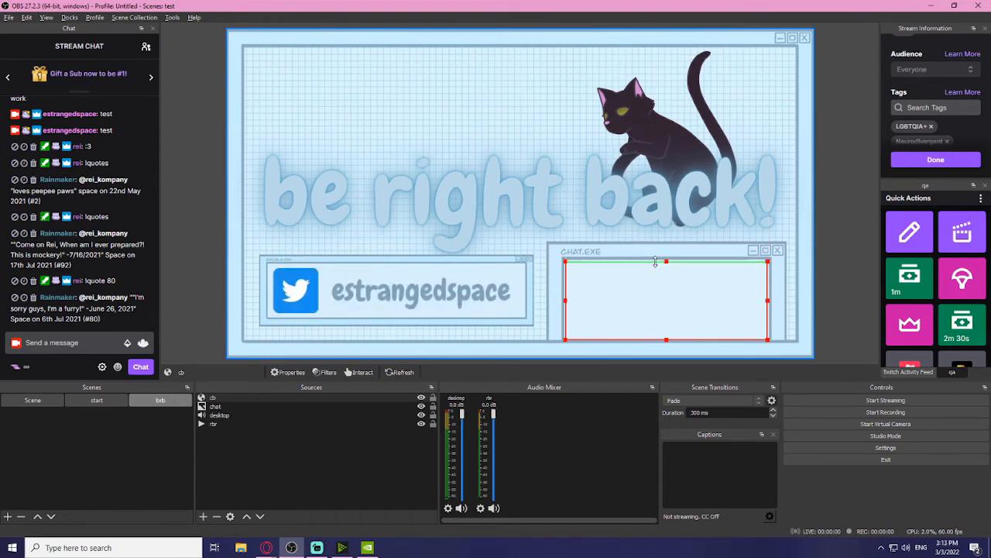
{"action": "left_click", "coordinate": [759, 281]}
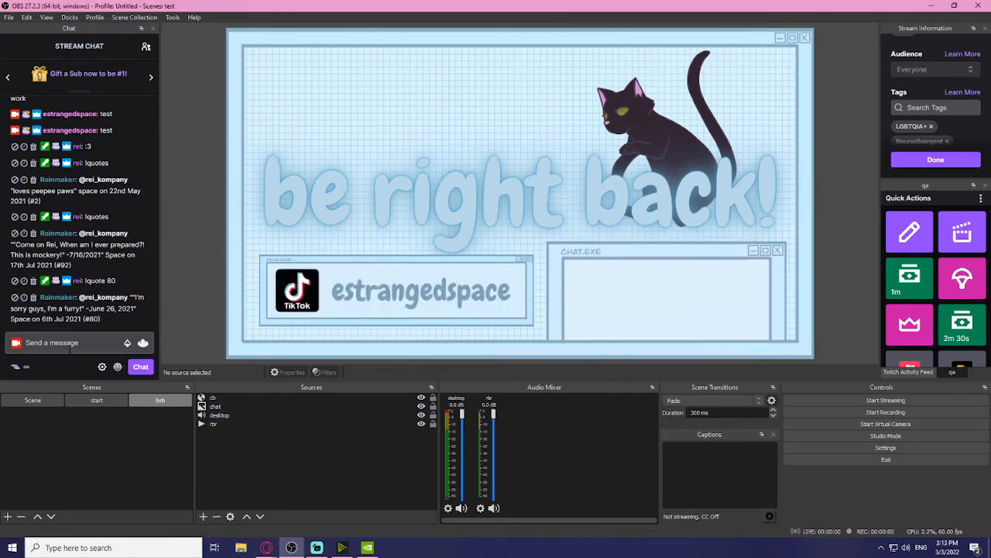
Step: Send a 'test' chat message to check the new chat box
{"action": "left_click", "coordinate": [71, 348]}
{"action": "type", "text": "test"}
{"action": "key", "text": "Return"}
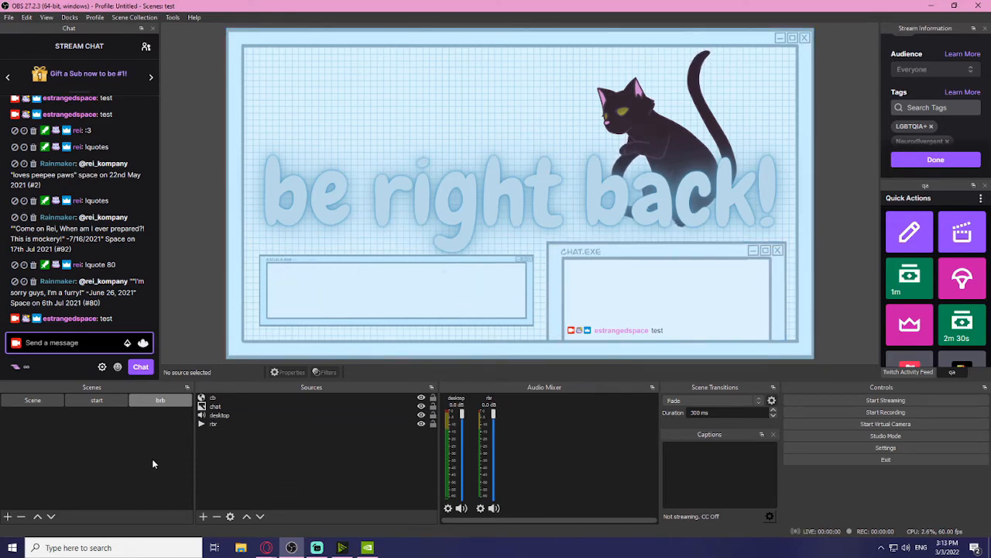
{"action": "left_click", "coordinate": [136, 18]}
{"action": "left_click", "coordinate": [128, 118]}
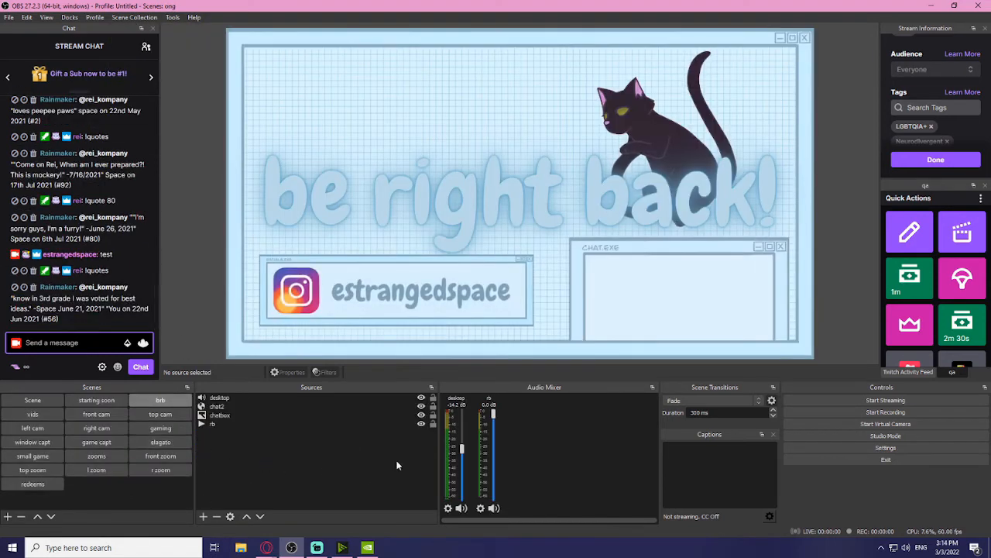
{"action": "left_click", "coordinate": [160, 413]}
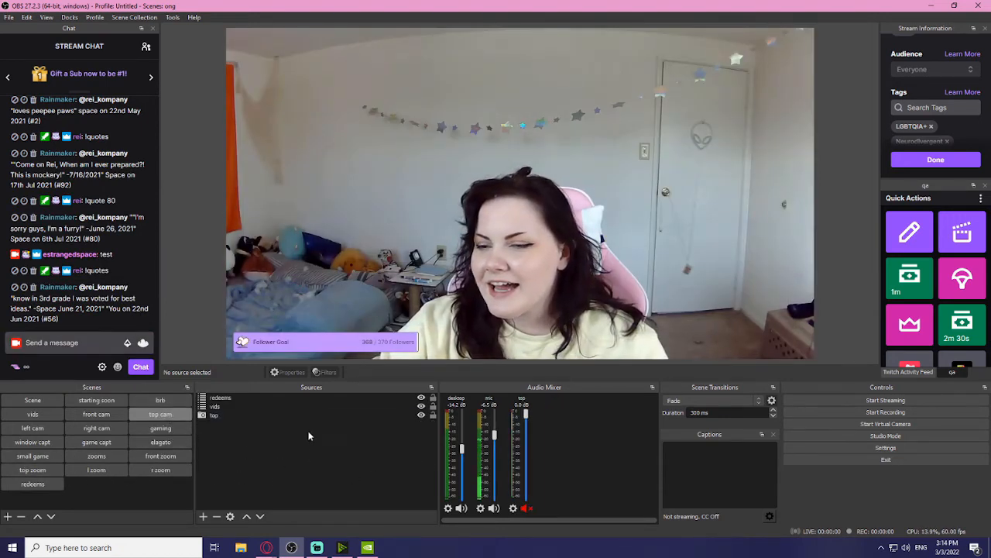
{"action": "left_click", "coordinate": [34, 414]}
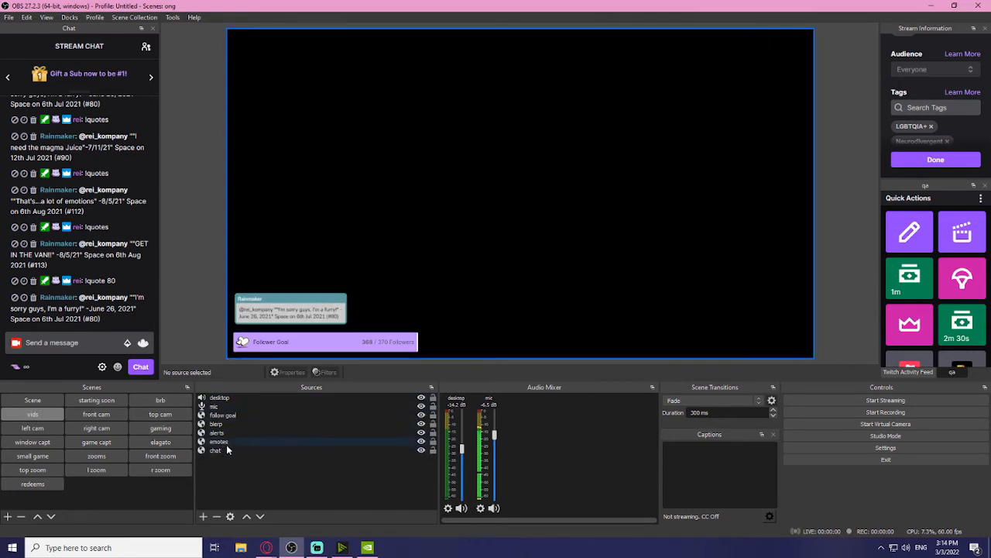
{"action": "left_click", "coordinate": [135, 21]}
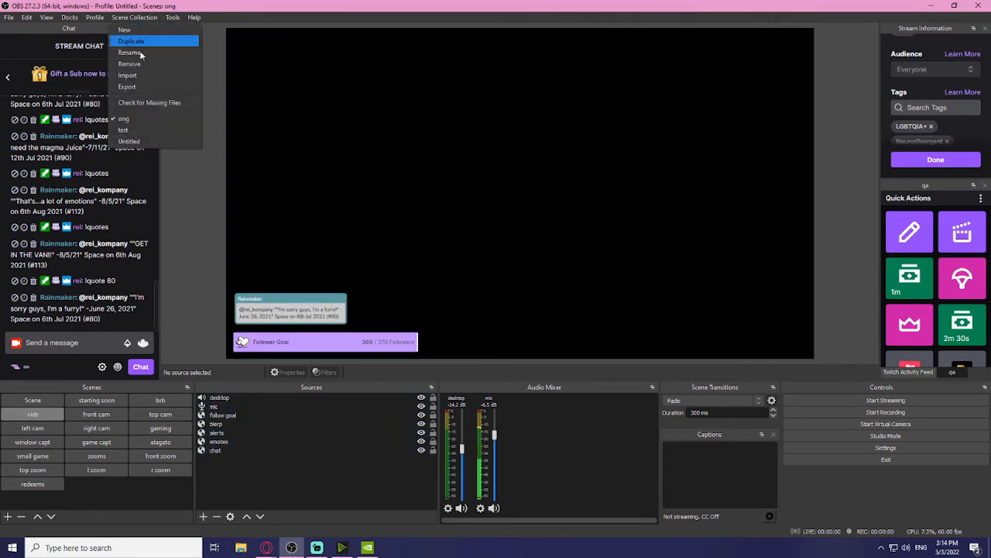
{"action": "left_click", "coordinate": [159, 126]}
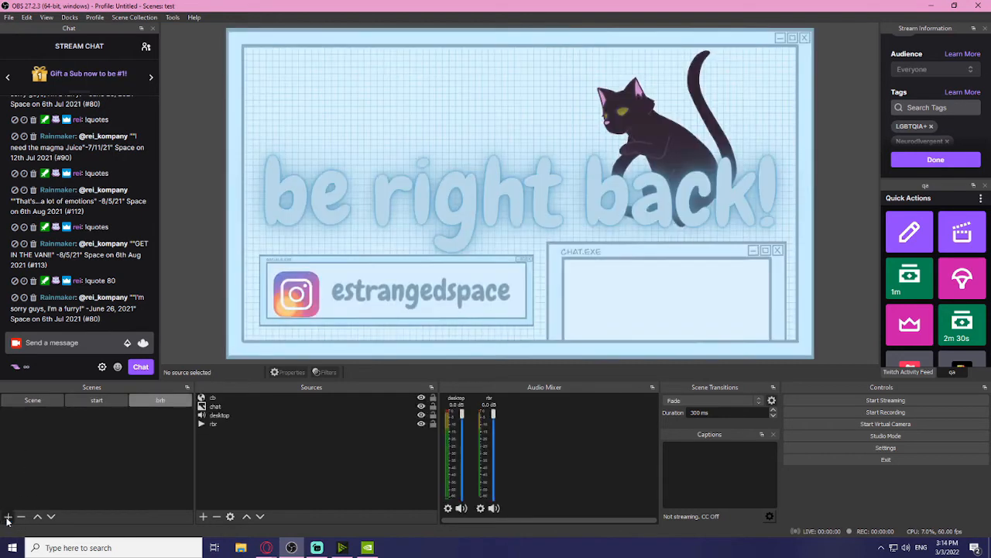
Step: Create a new scene named vids
{"action": "left_click", "coordinate": [7, 516]}
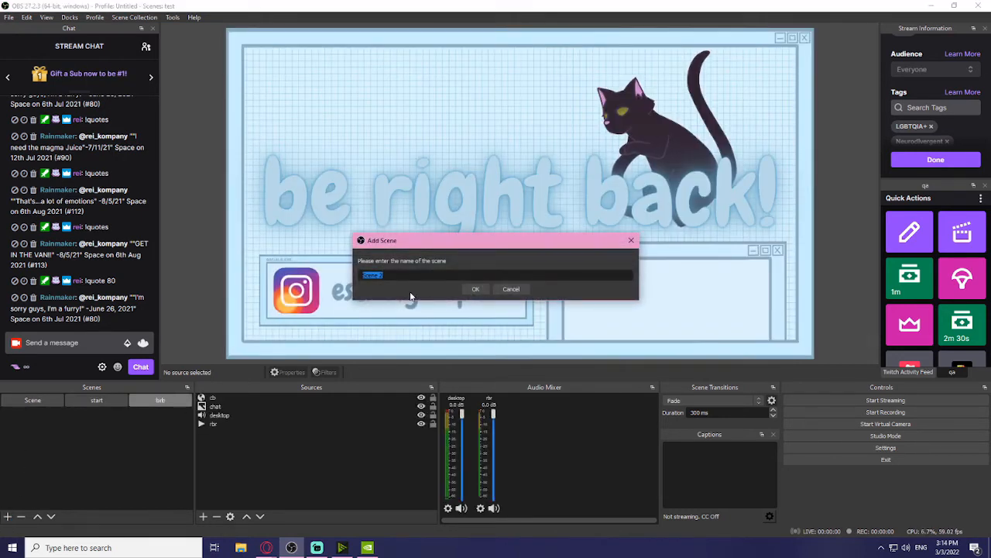
{"action": "type", "text": "vids"}
{"action": "key", "text": "Return"}
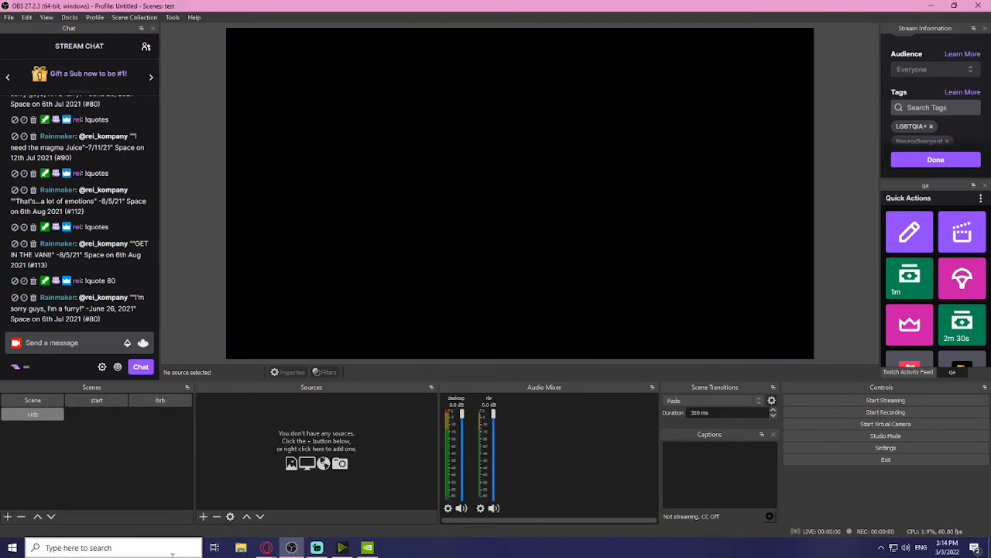
Step: Add the existing 'desktop' Audio Output Capture source to the vids scene
{"action": "left_click", "coordinate": [202, 515]}
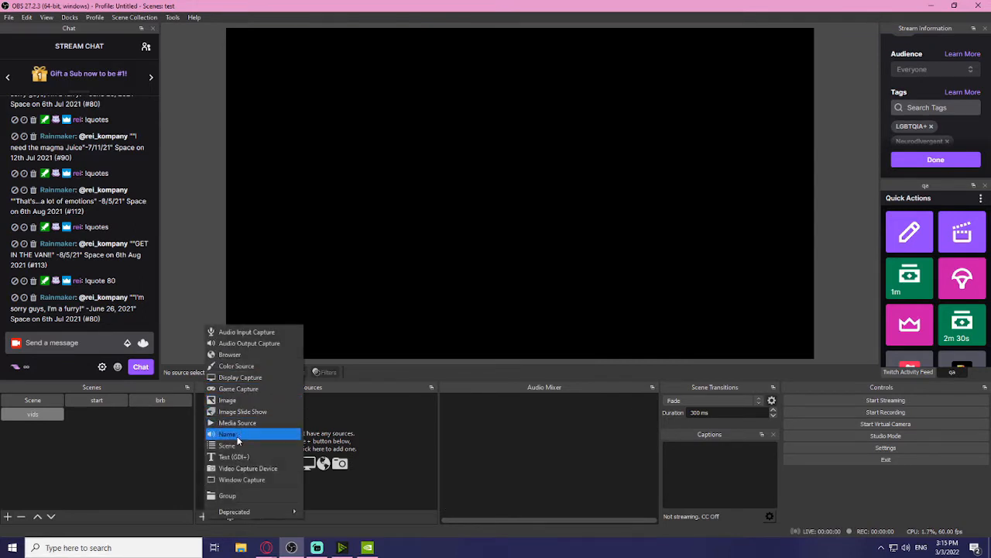
{"action": "left_click", "coordinate": [242, 344]}
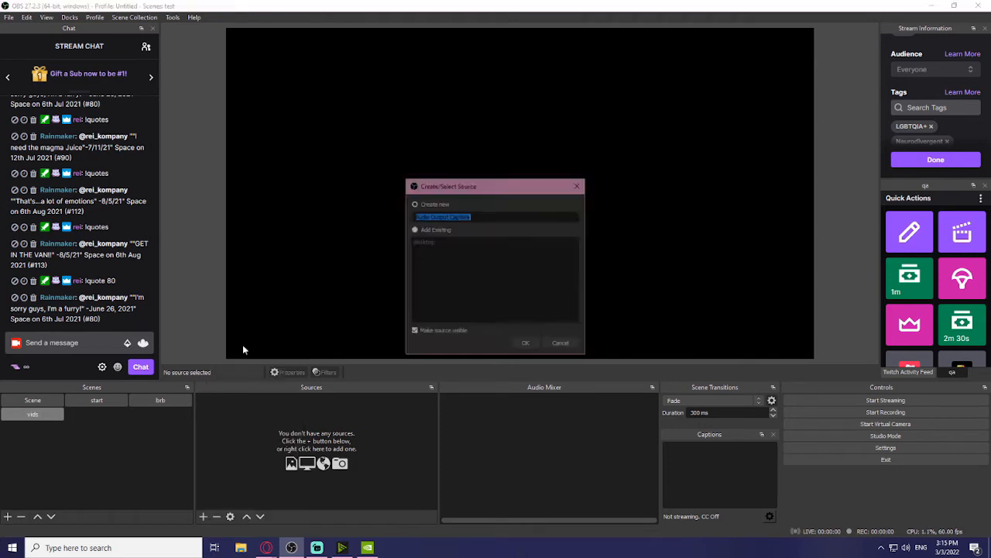
{"action": "left_click", "coordinate": [415, 229]}
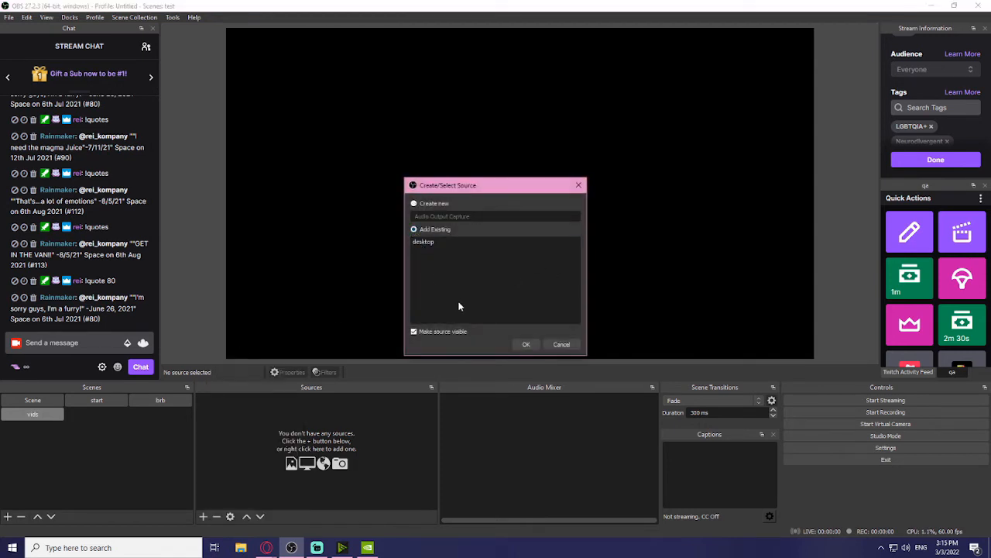
{"action": "left_click", "coordinate": [444, 238]}
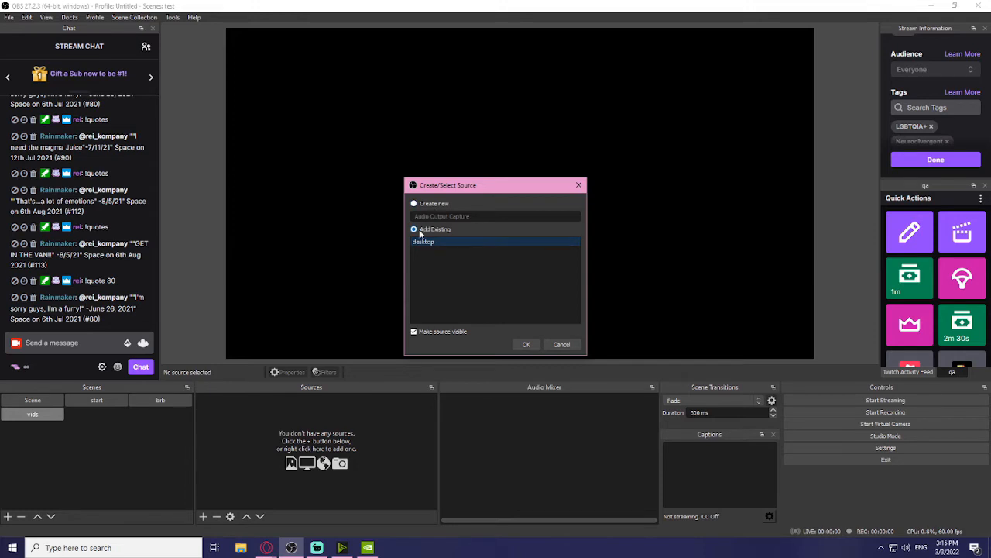
{"action": "left_click", "coordinate": [526, 346]}
{"action": "left_click", "coordinate": [203, 516]}
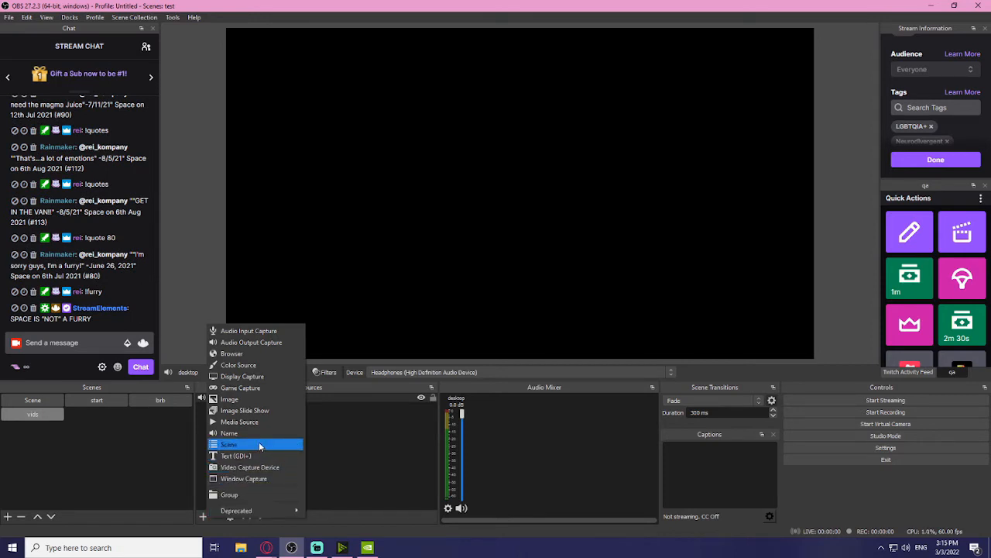
Step: Add an Audio Input Capture named 'mic' using Microphone (HyperX QuadCast S)
{"action": "left_click", "coordinate": [242, 336]}
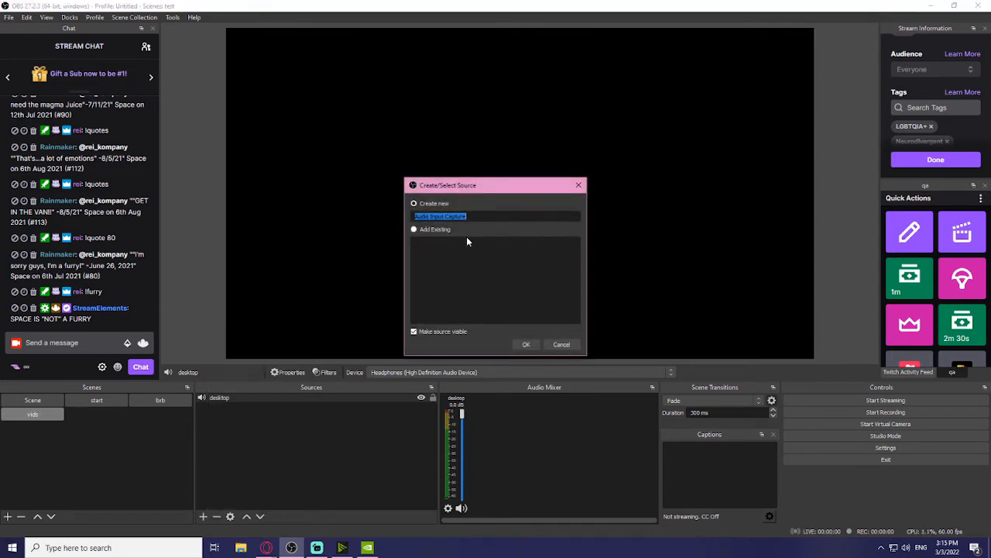
{"action": "type", "text": "mic"}
{"action": "left_click", "coordinate": [525, 345]}
{"action": "left_click", "coordinate": [443, 140]}
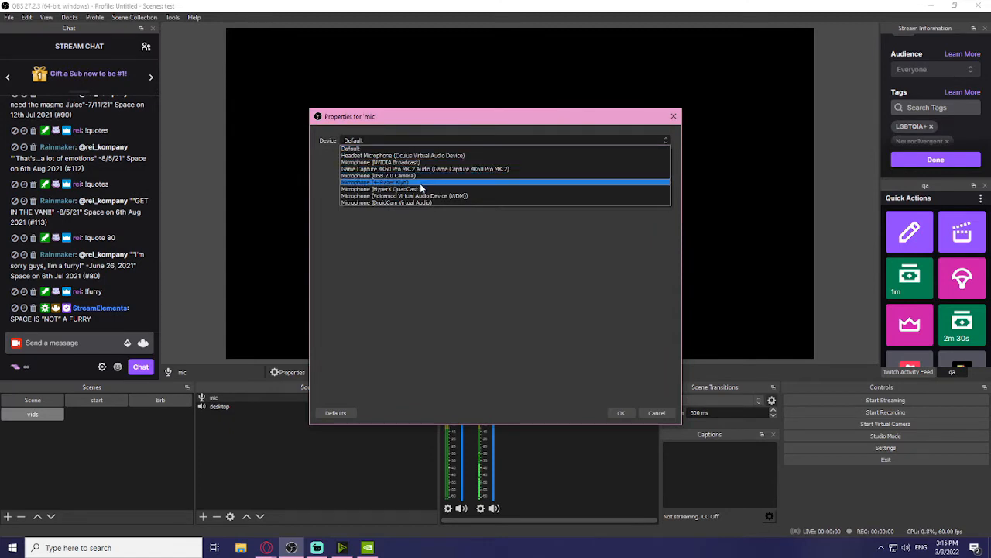
{"action": "left_click", "coordinate": [423, 189]}
{"action": "left_click", "coordinate": [620, 413]}
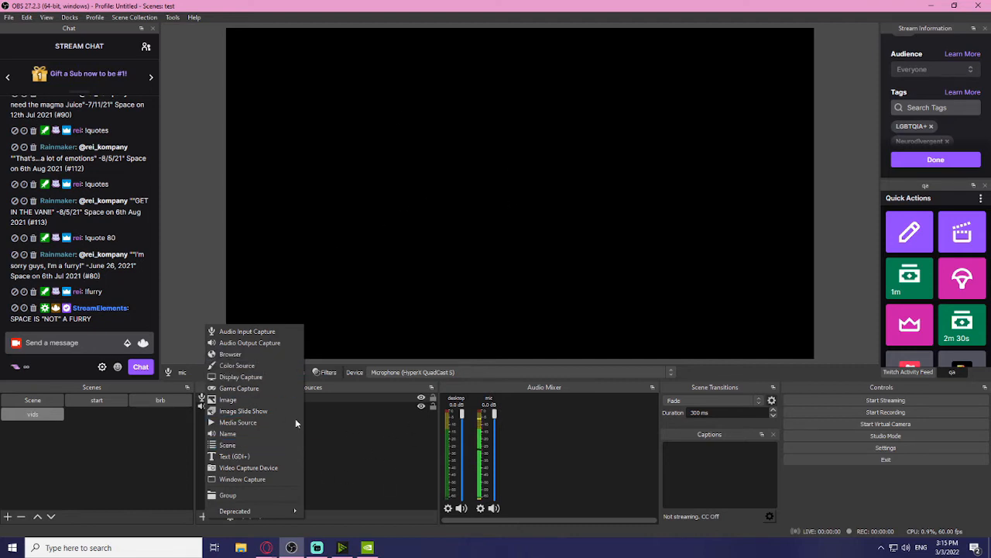
{"action": "left_click", "coordinate": [356, 446]}
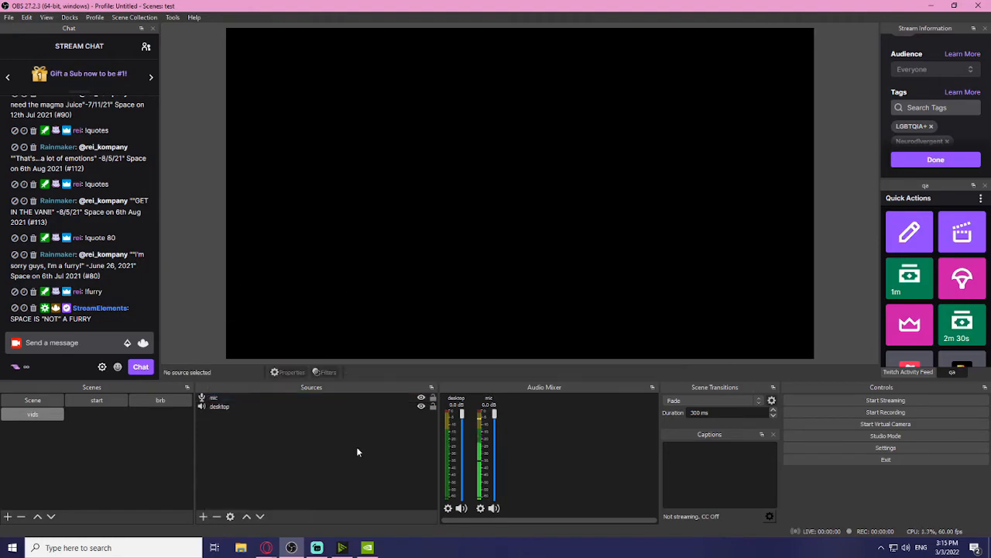
Step: Copy the Alert Box widget URL from Streamlabs' All Widgets gallery in Opera
{"action": "mouse_move", "coordinate": [266, 548]}
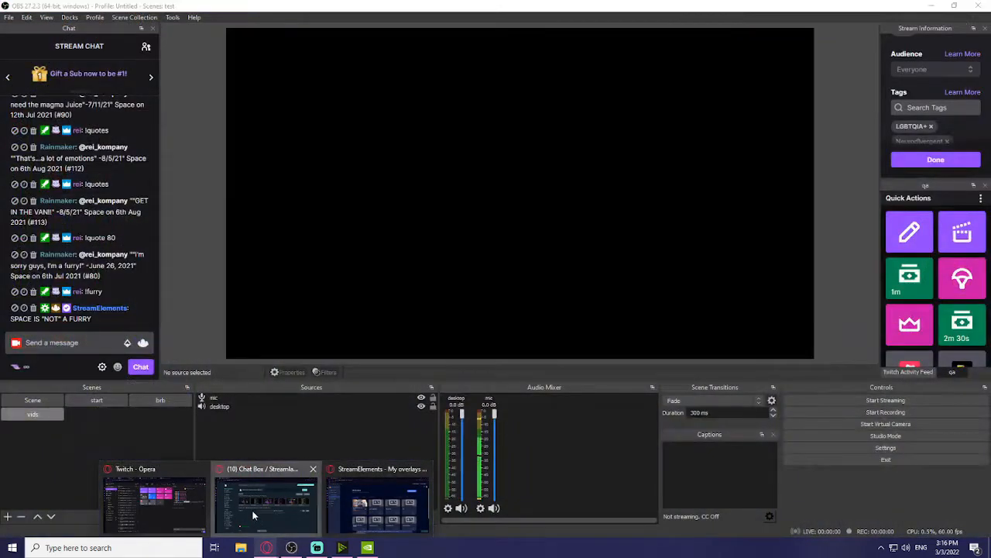
{"action": "left_click", "coordinate": [253, 514]}
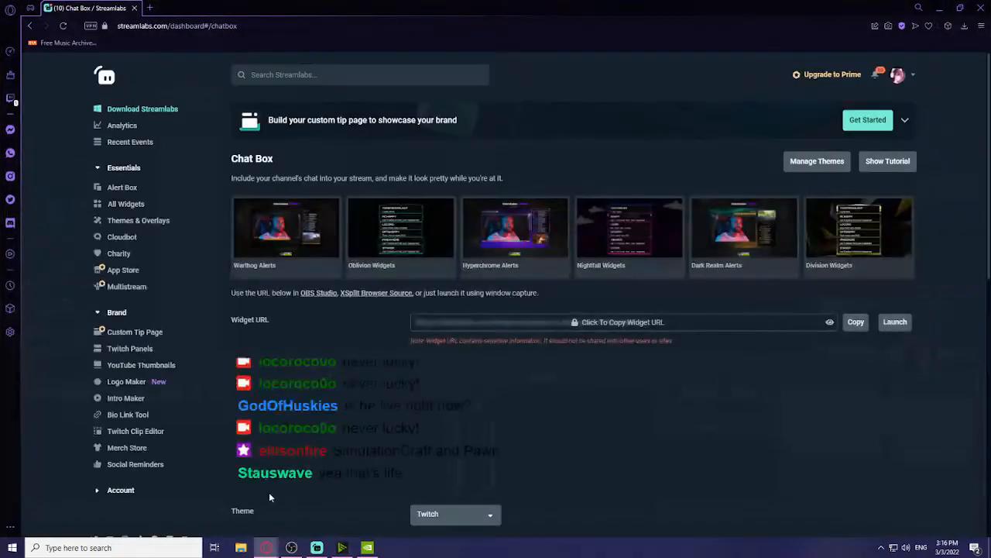
{"action": "left_click", "coordinate": [126, 204]}
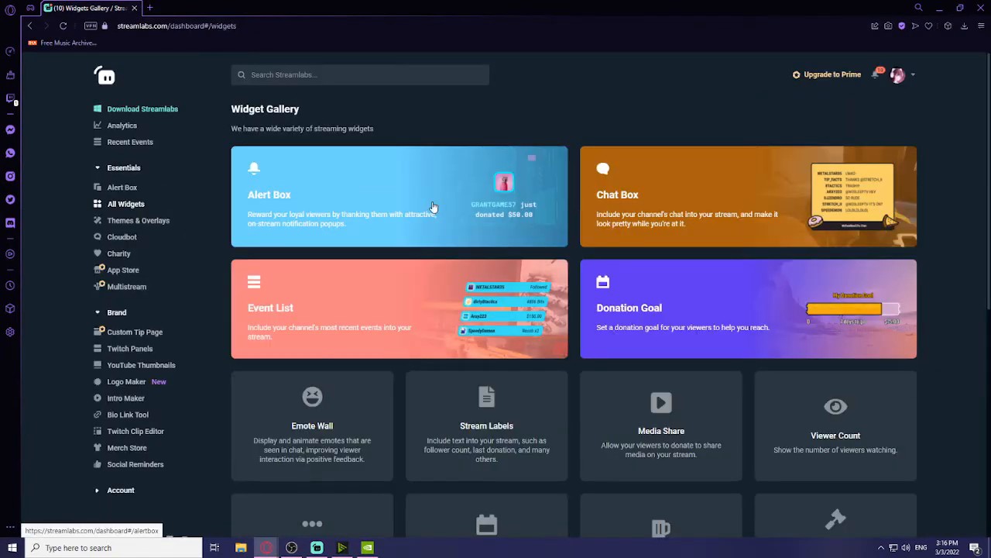
{"action": "left_click", "coordinate": [431, 206]}
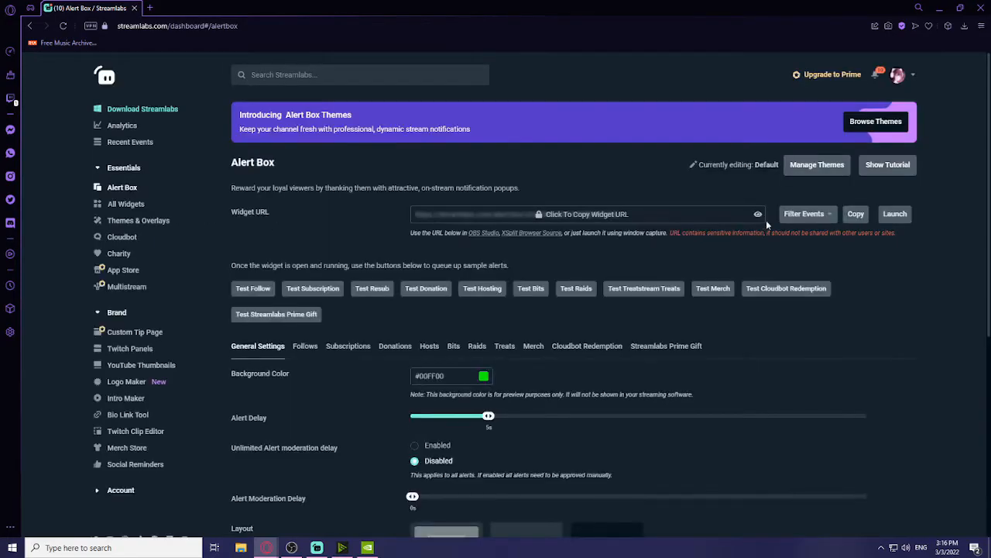
{"action": "left_click", "coordinate": [860, 216]}
{"action": "left_click", "coordinate": [604, 349]}
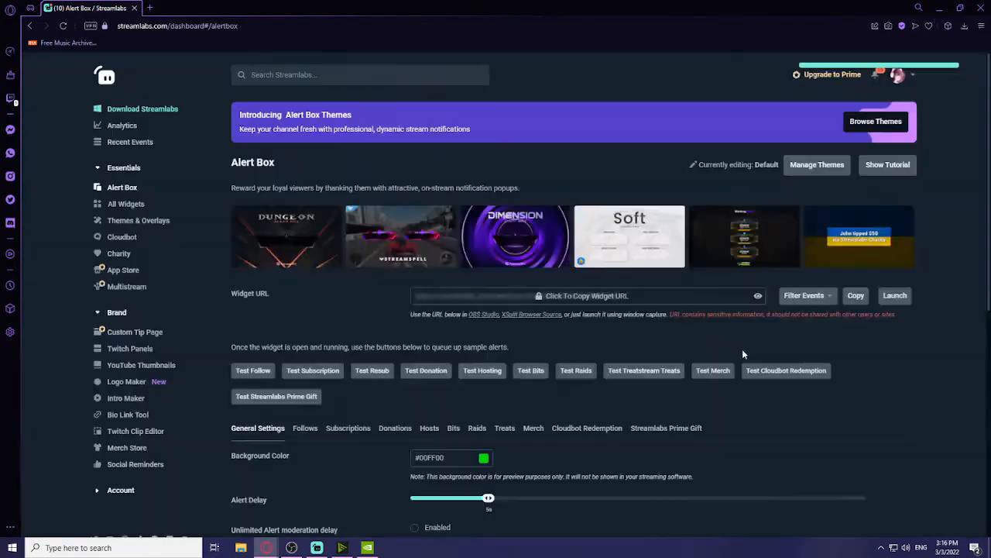
{"action": "key", "text": "alt+Tab"}
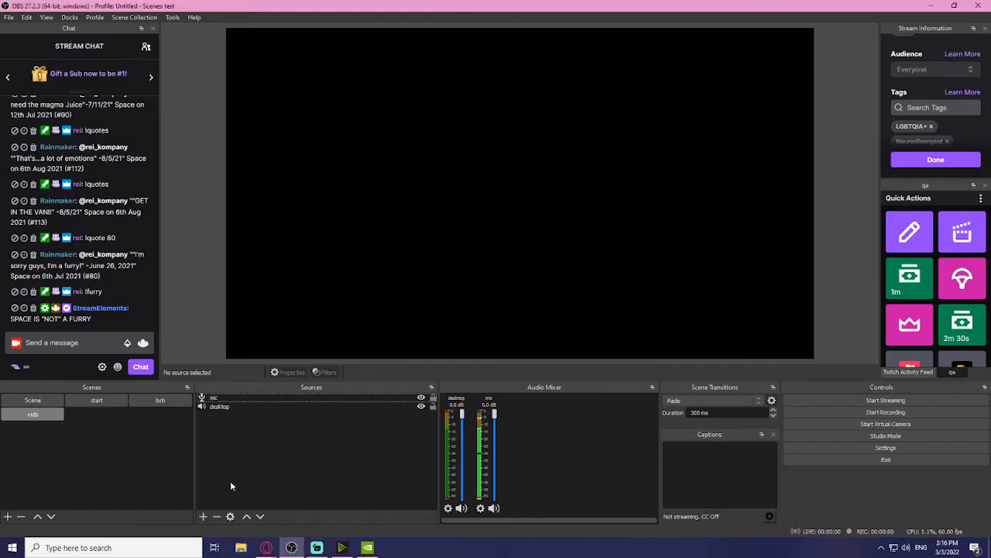
Step: Add a Browser source named 'alerts' with the pasted Streamlabs Alert Box URL
{"action": "left_click", "coordinate": [203, 516]}
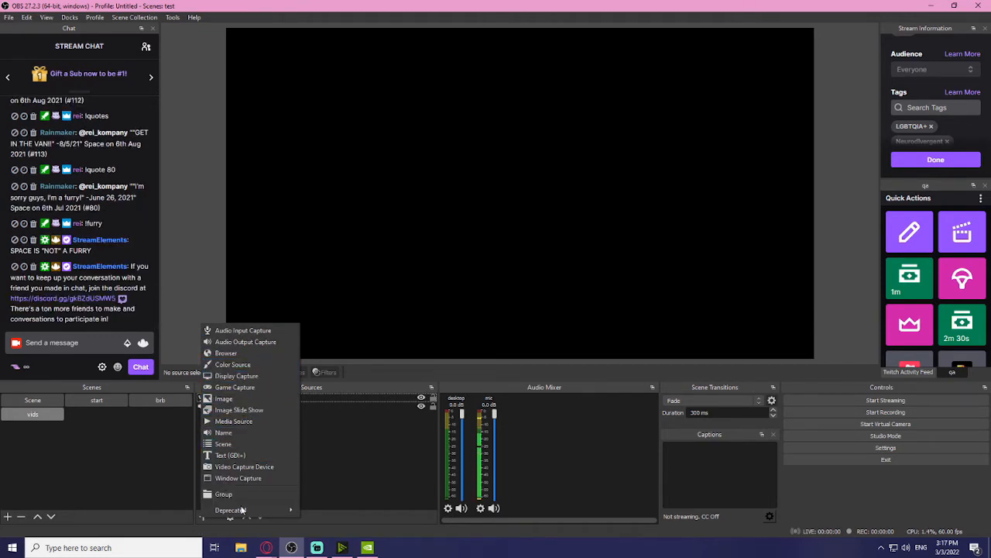
{"action": "left_click", "coordinate": [227, 353]}
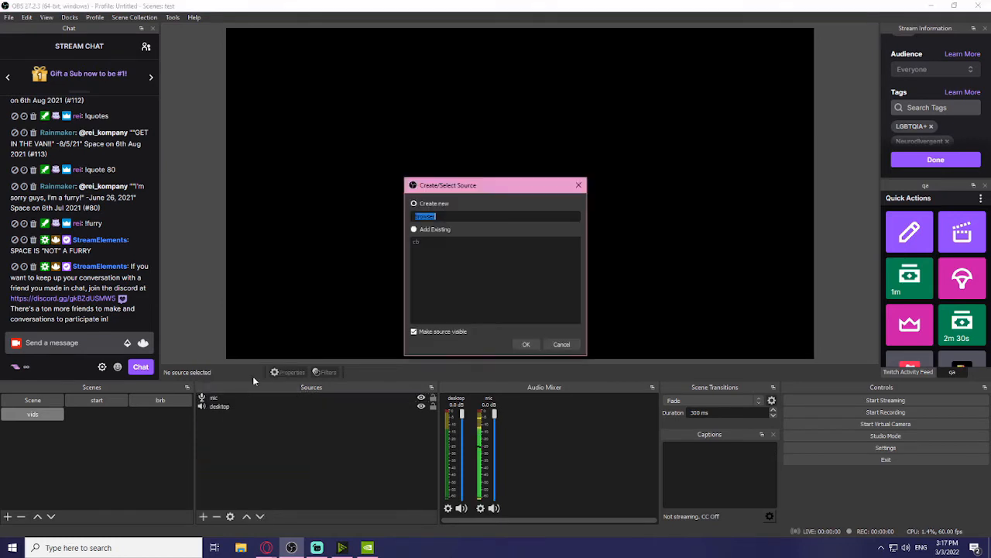
{"action": "type", "text": "alerts"}
{"action": "key", "text": "Return"}
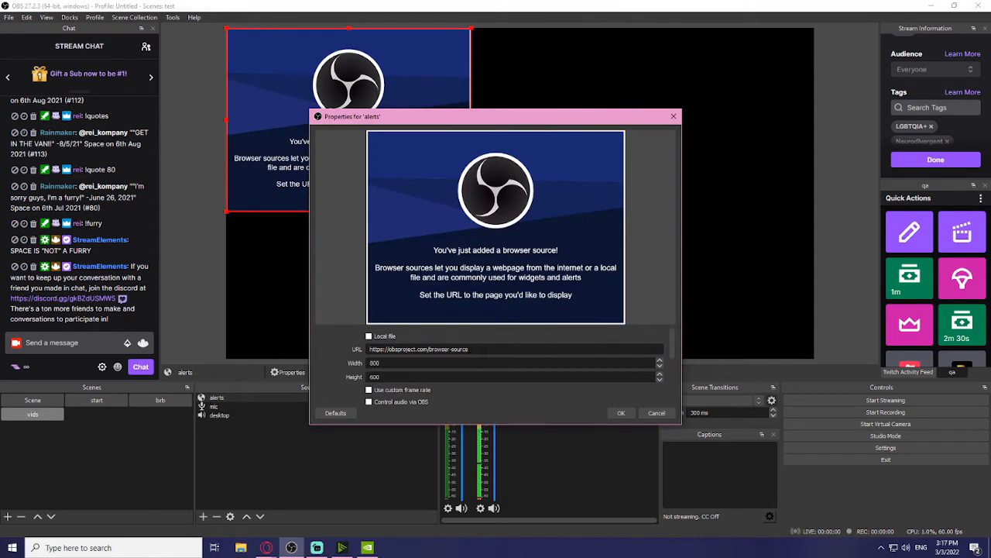
{"action": "left_click_drag", "start_coordinate": [470, 349], "coordinate": [331, 362]}
{"action": "key", "text": "ctrl+v"}
{"action": "left_click", "coordinate": [623, 413]}
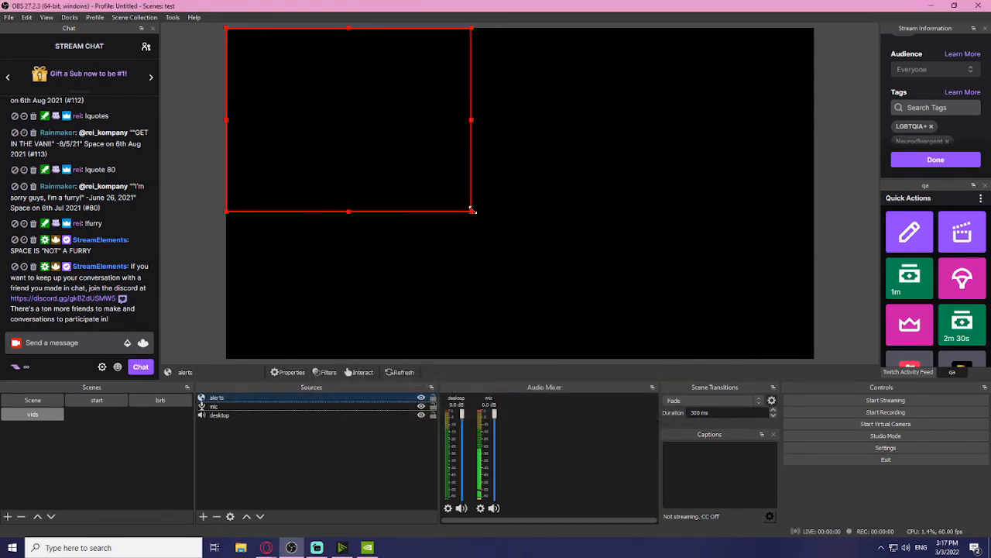
Step: Resize the alerts box and place it at the top centre of the canvas
{"action": "left_click_drag", "start_coordinate": [471, 212], "coordinate": [348, 118]}
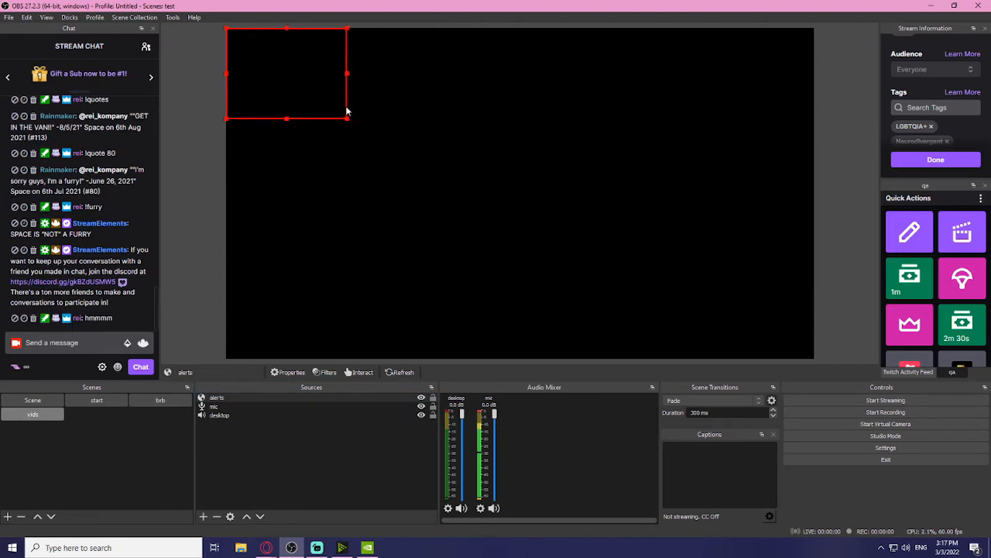
{"action": "left_click_drag", "start_coordinate": [316, 79], "coordinate": [508, 98]}
{"action": "left_click_drag", "start_coordinate": [543, 142], "coordinate": [638, 209]}
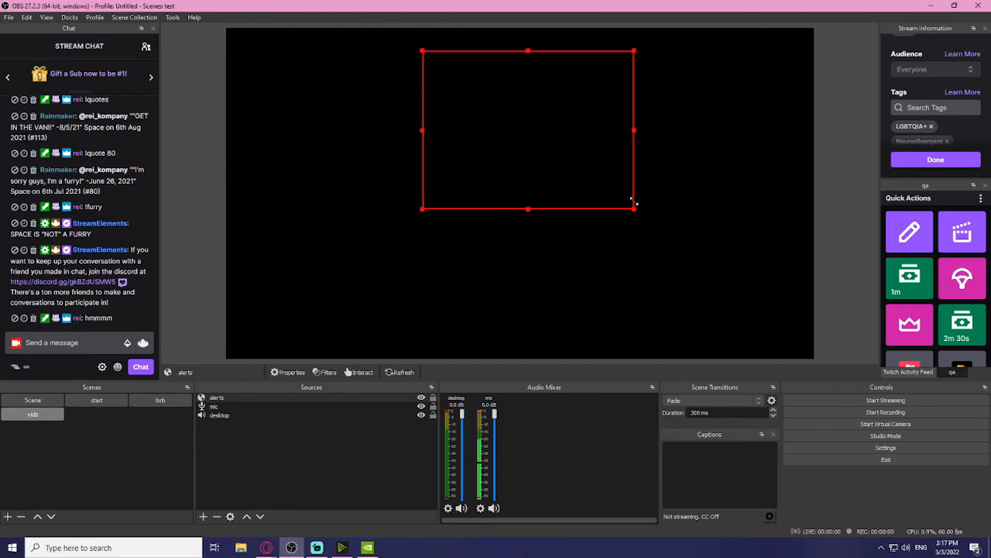
{"action": "left_click_drag", "start_coordinate": [574, 144], "coordinate": [568, 94]}
{"action": "left_click", "coordinate": [266, 548]}
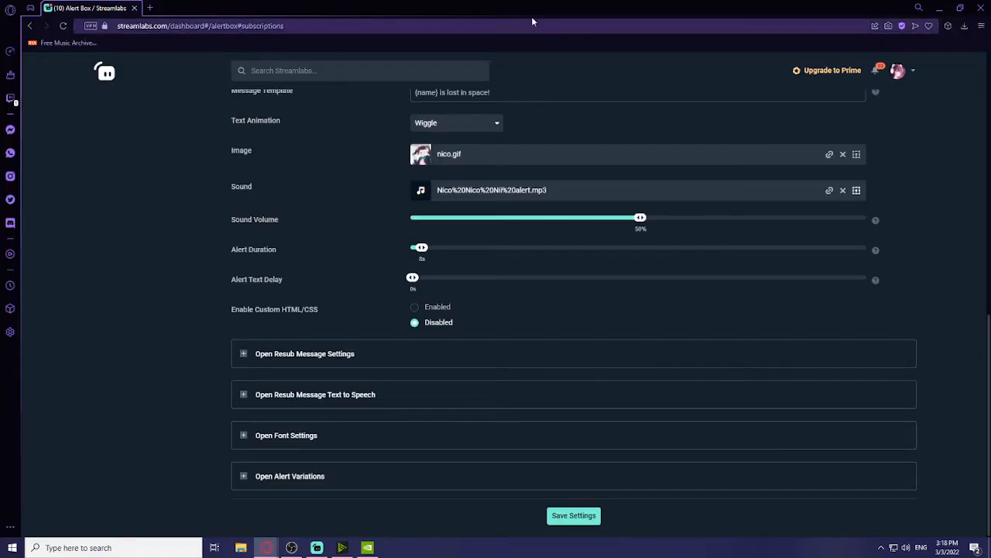
Step: Shift the alerts source slightly right at the top centre while the test alert plays
{"action": "left_click_drag", "start_coordinate": [532, 22], "coordinate": [0, 147]}
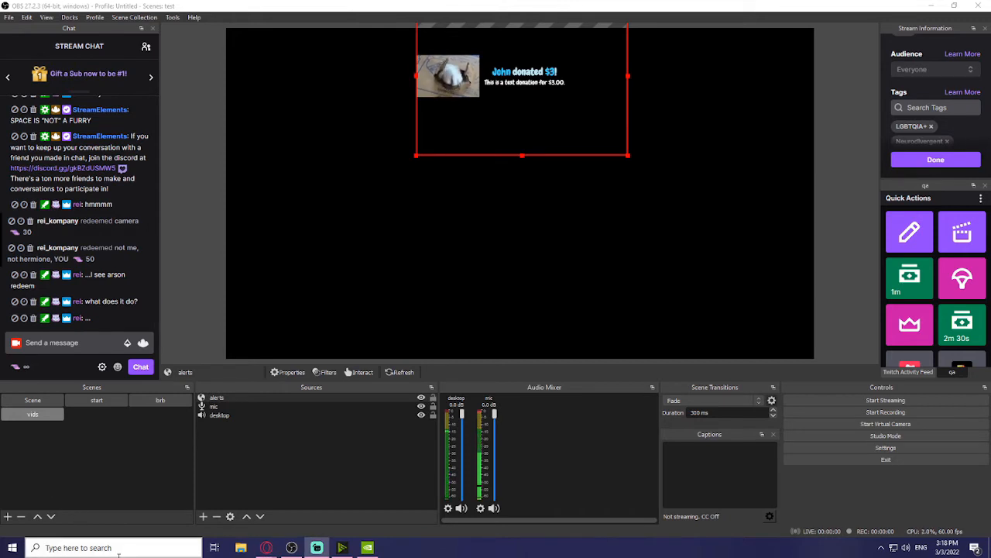
{"action": "left_click_drag", "start_coordinate": [588, 89], "coordinate": [605, 92]}
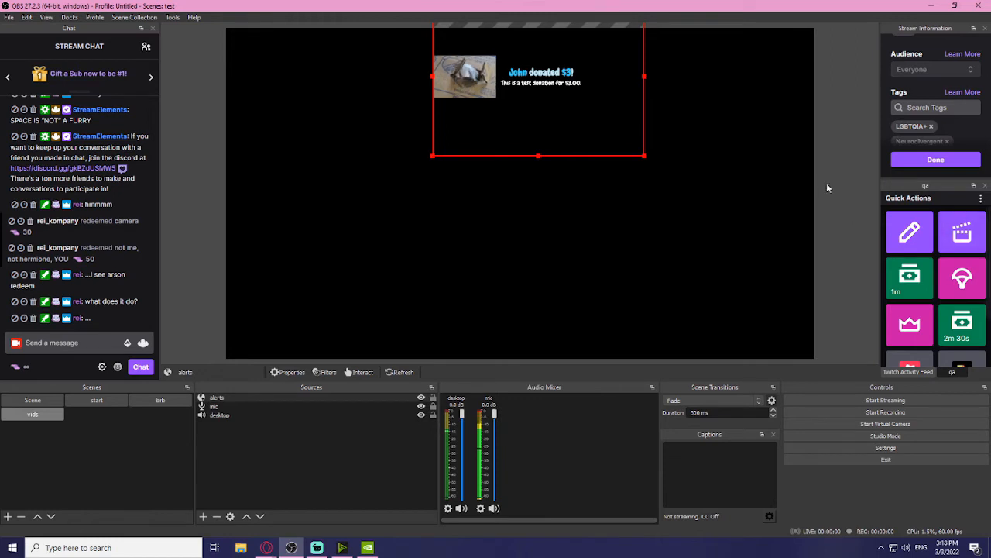
{"action": "left_click", "coordinate": [846, 180]}
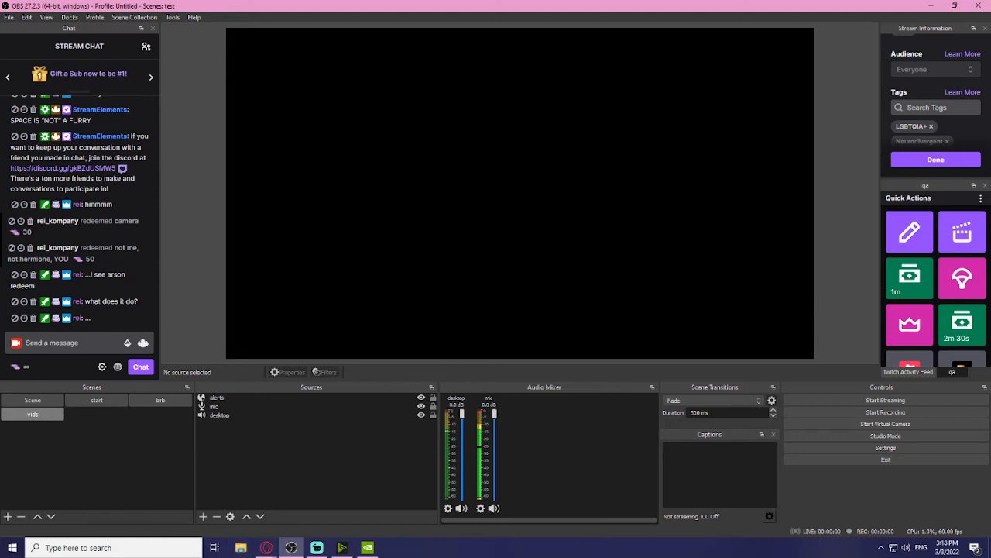
{"action": "left_click", "coordinate": [203, 515]}
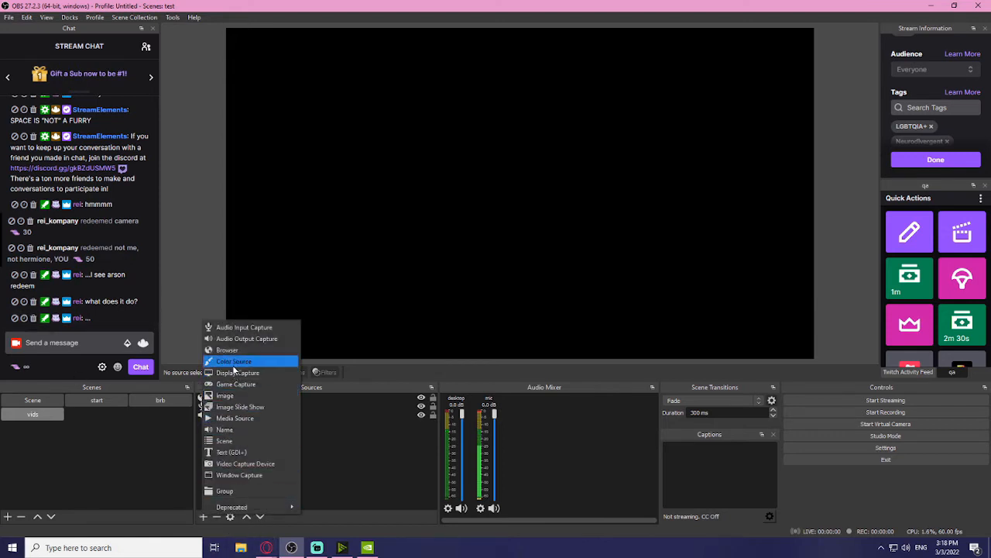
{"action": "left_click", "coordinate": [226, 350]}
{"action": "left_click", "coordinate": [415, 229]}
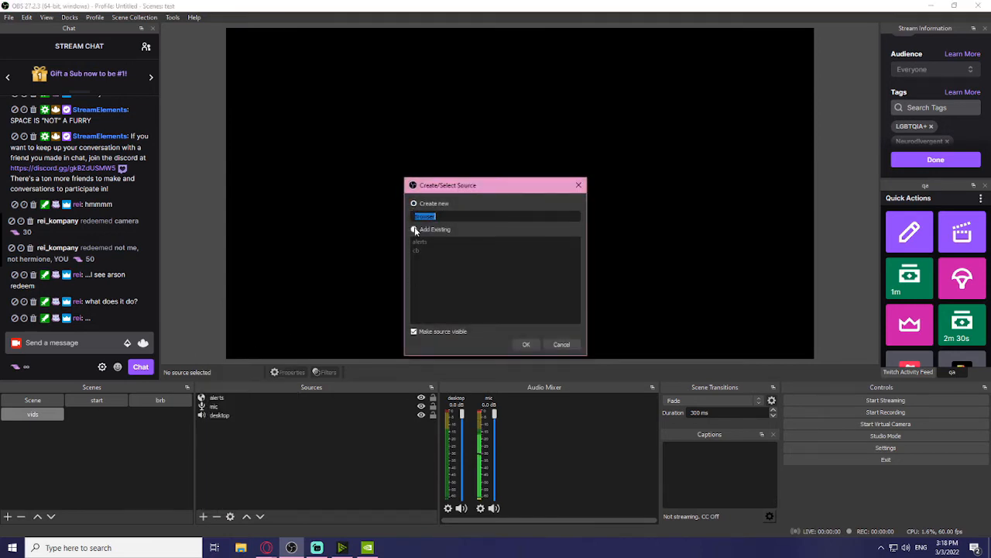
{"action": "left_click", "coordinate": [526, 344]}
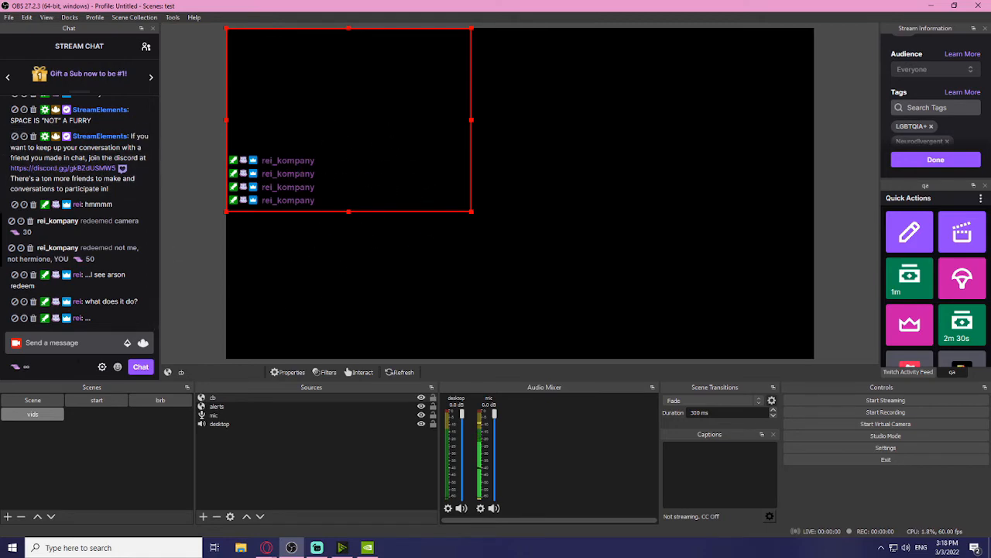
{"action": "left_click", "coordinate": [156, 402]}
{"action": "left_click", "coordinate": [33, 415]}
{"action": "right_click", "coordinate": [280, 398]}
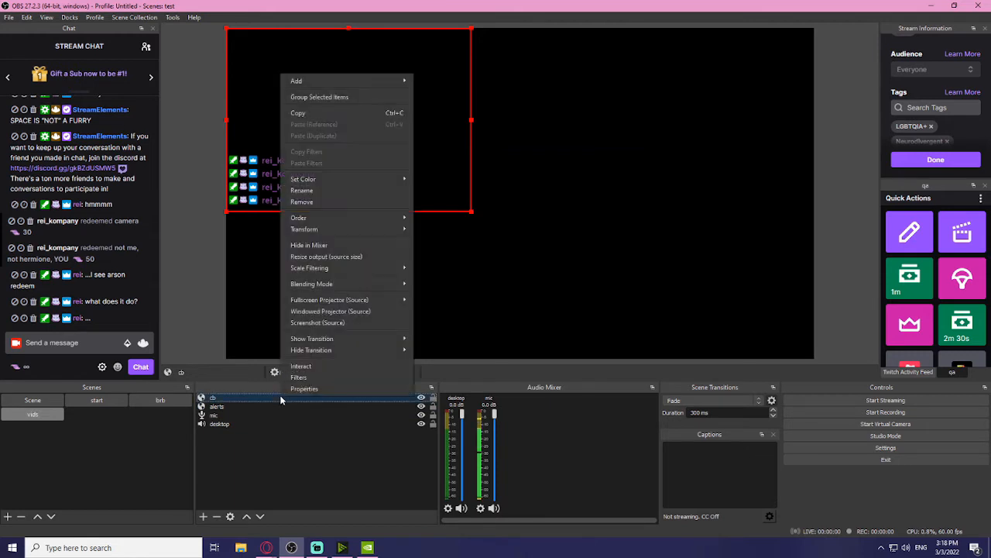
{"action": "left_click", "coordinate": [307, 201]}
{"action": "left_click", "coordinate": [515, 286]}
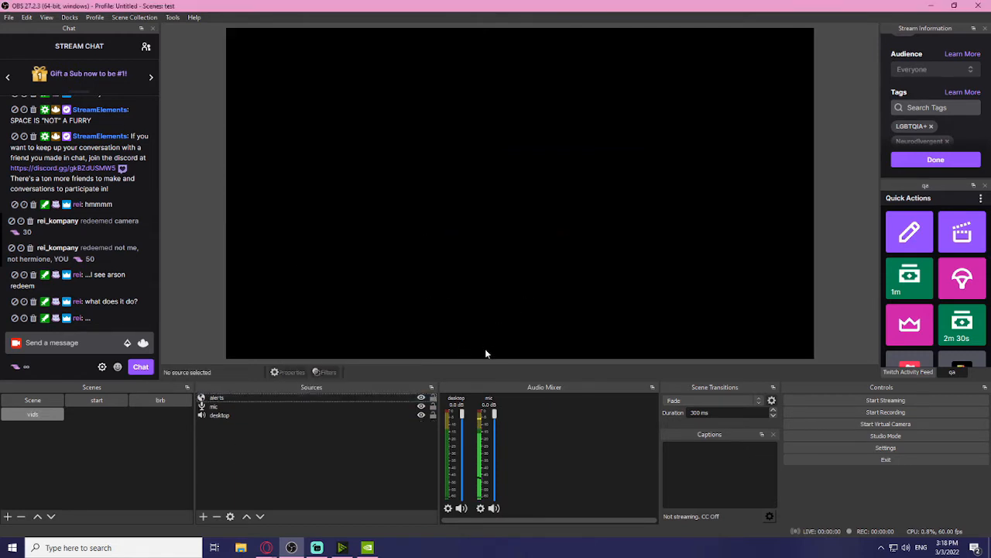
{"action": "mouse_move", "coordinate": [266, 546]}
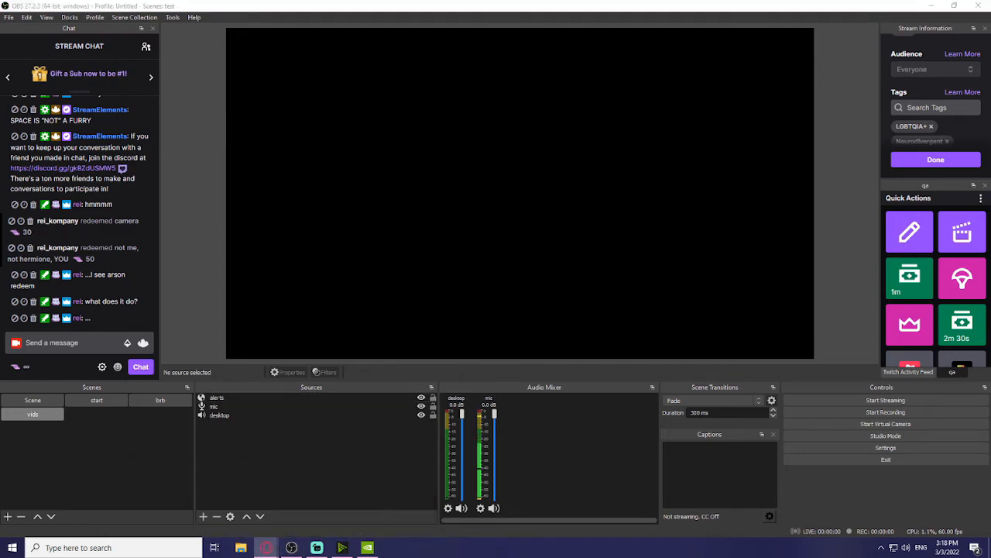
Step: Copy the Chat Bubbles overlay URL from StreamElements My Overlays, then minimize the browser
{"action": "left_click_drag", "start_coordinate": [0, 194], "coordinate": [79, 195]}
{"action": "left_click_drag", "start_coordinate": [375, 141], "coordinate": [386, 102]}
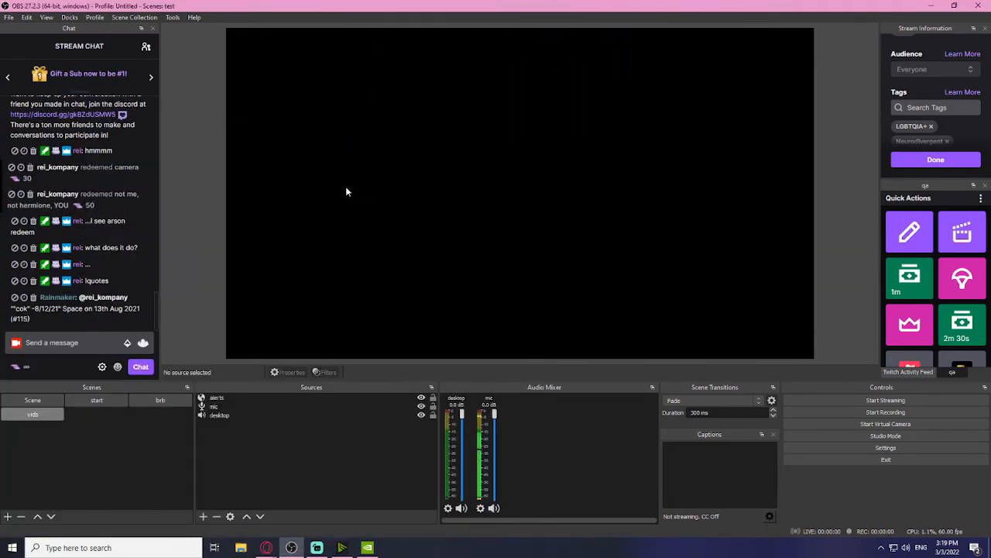
{"action": "left_click_drag", "start_coordinate": [0, 182], "coordinate": [206, 1]}
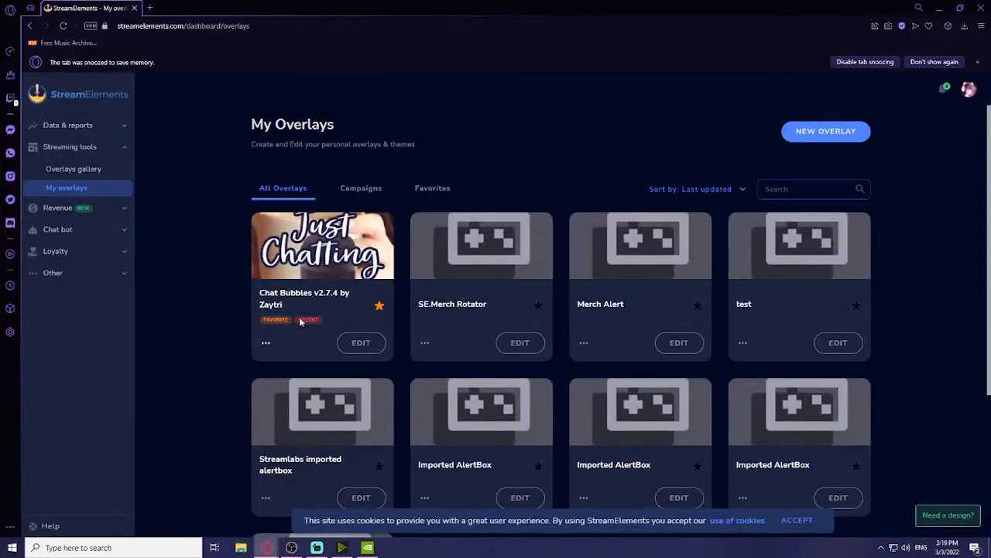
{"action": "left_click", "coordinate": [265, 345]}
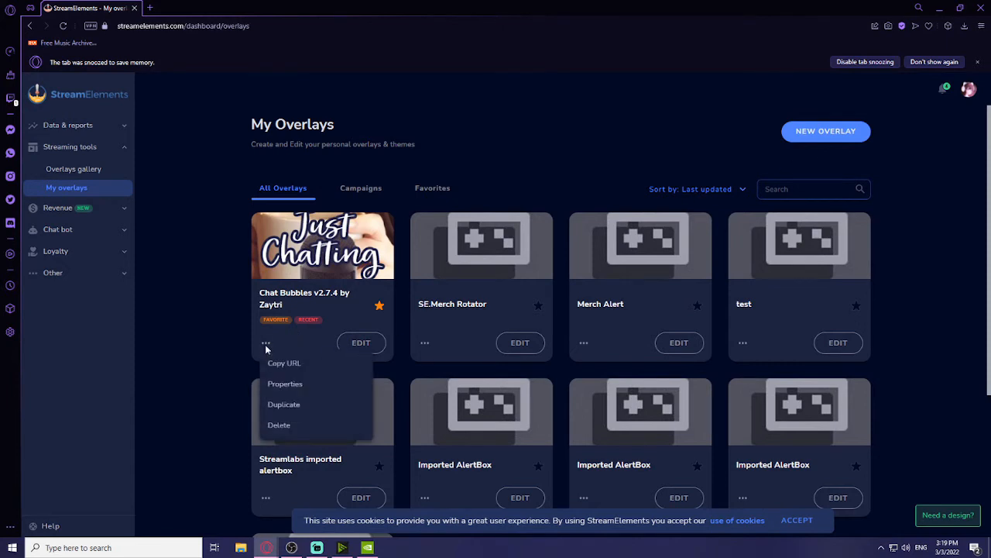
{"action": "left_click", "coordinate": [279, 361]}
{"action": "left_click", "coordinate": [941, 10]}
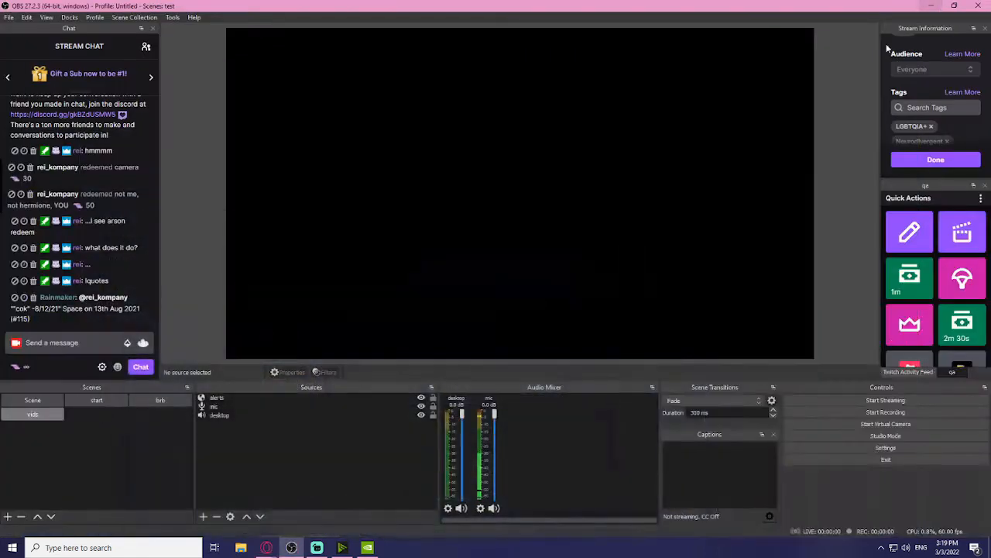
Step: Add a Browser source 'chatb' with the pasted overlay URL, Width 1920 and Height 10
{"action": "left_click", "coordinate": [203, 516]}
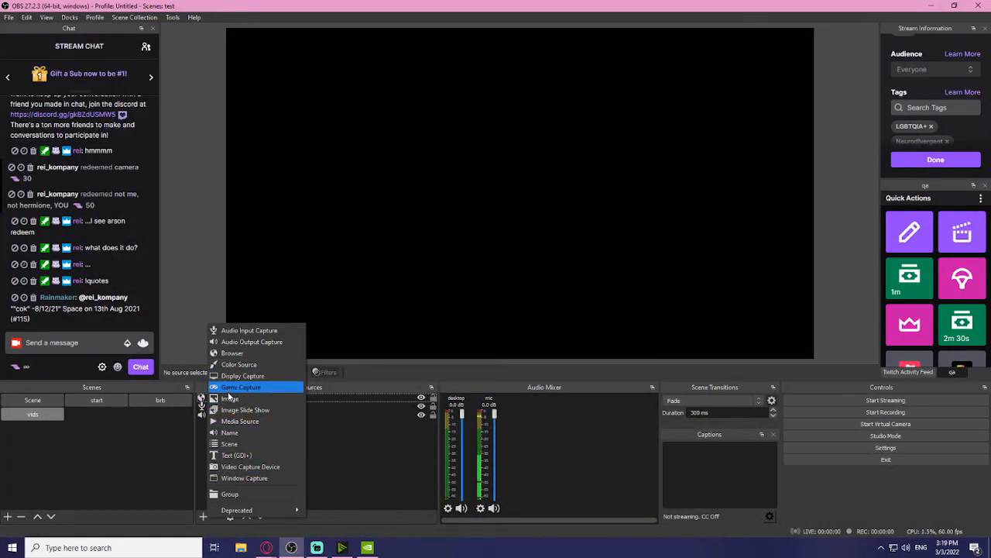
{"action": "left_click", "coordinate": [232, 353]}
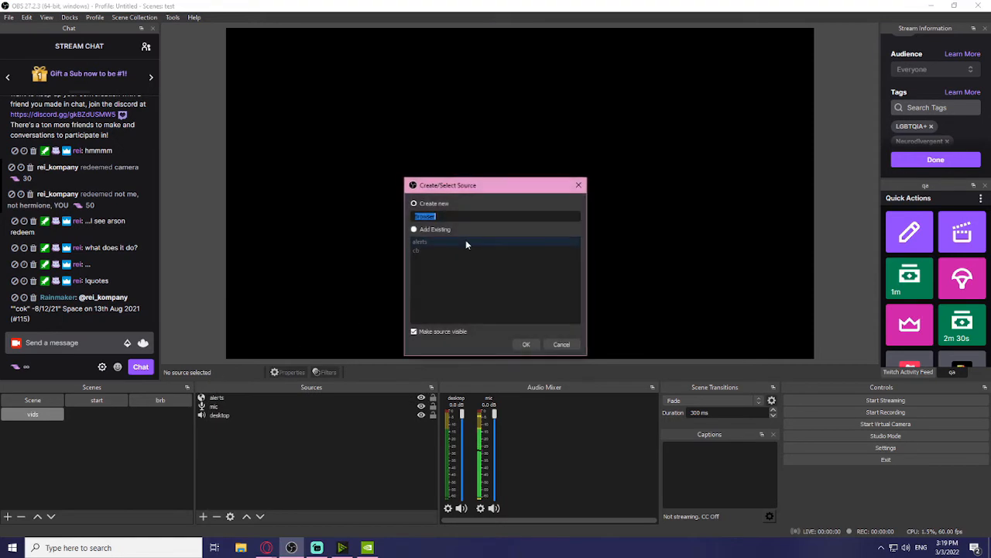
{"action": "type", "text": "chatb"}
{"action": "left_click", "coordinate": [522, 345]}
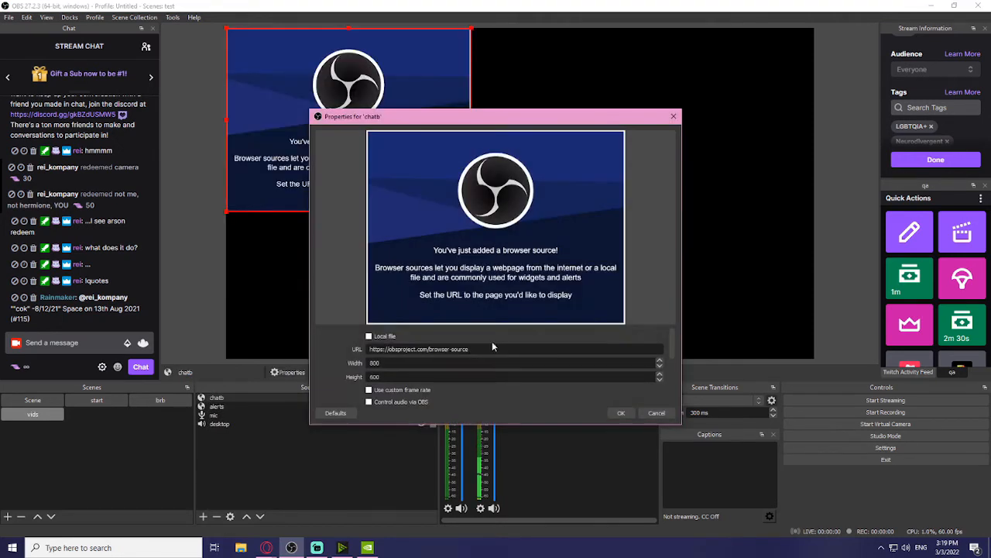
{"action": "left_click_drag", "start_coordinate": [492, 349], "coordinate": [369, 349]}
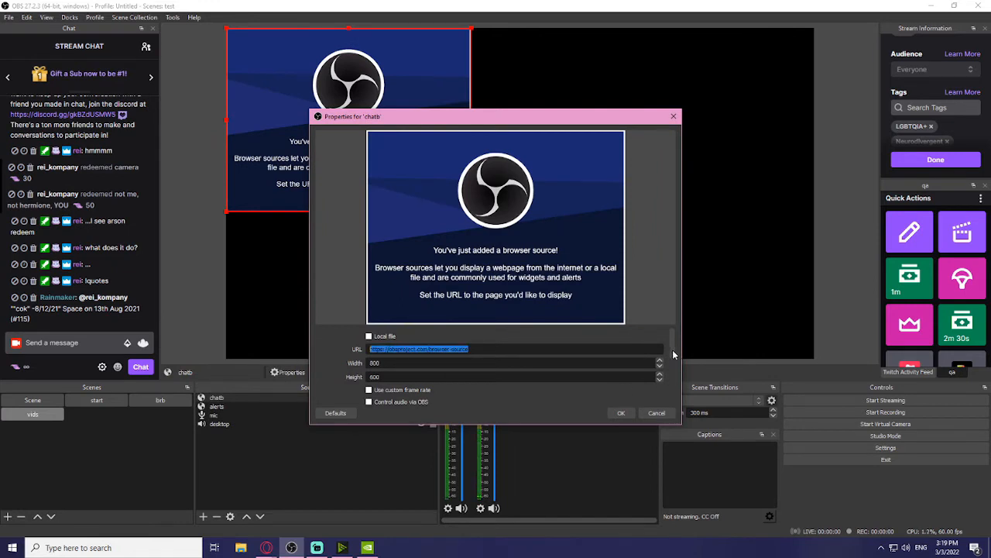
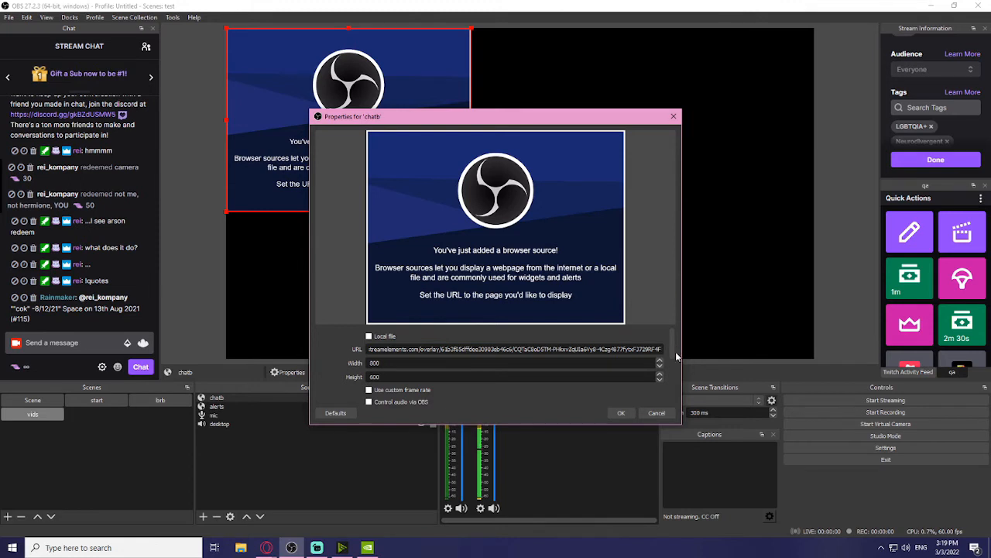
{"action": "scroll", "coordinate": [673, 359], "scroll_direction": "down", "scroll_amount": 2}
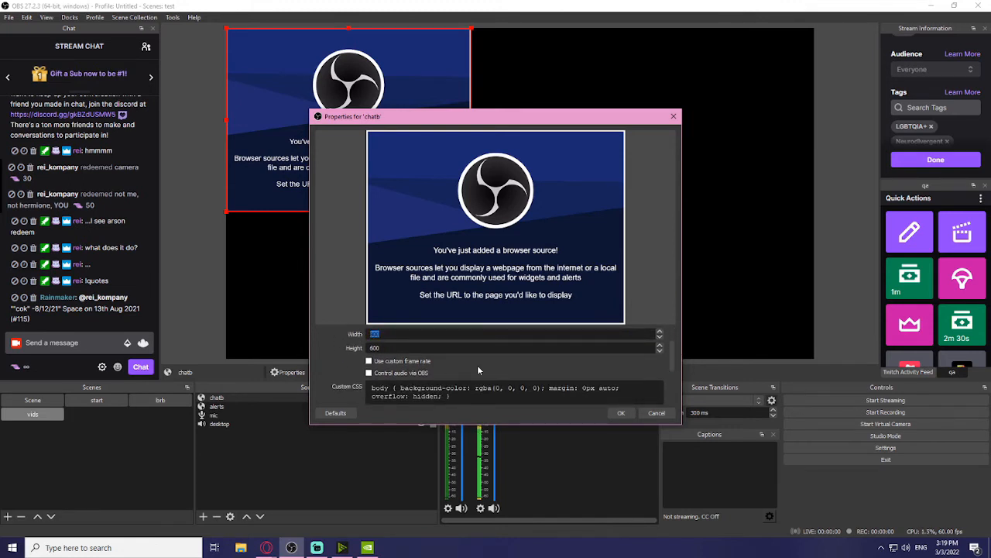
{"action": "type", "text": "1920"}
{"action": "key", "text": "Tab"}
{"action": "type", "text": "10"}
{"action": "left_click", "coordinate": [622, 412]}
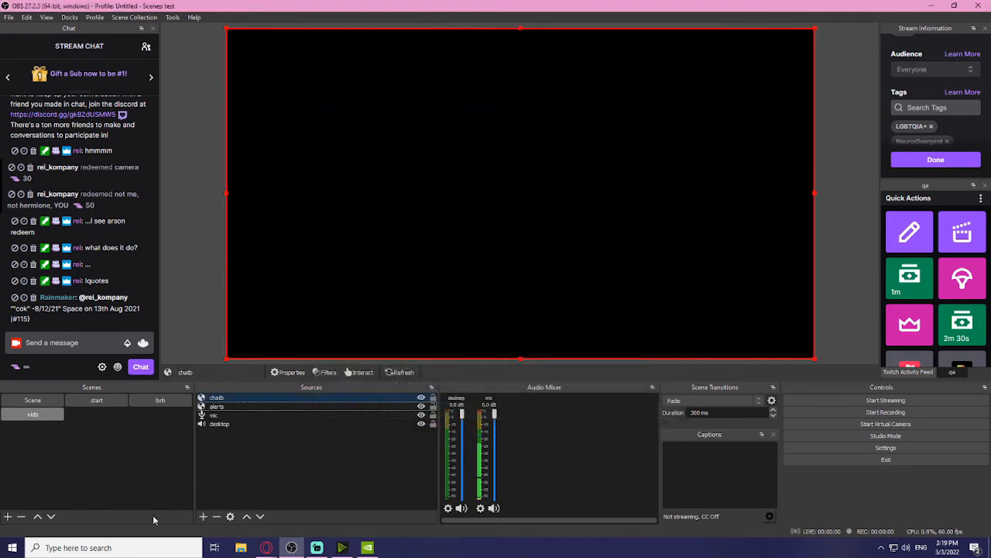
Step: Select and then deselect the desktop audio source in the Sources list
{"action": "left_click", "coordinate": [236, 422]}
{"action": "left_click", "coordinate": [253, 486]}
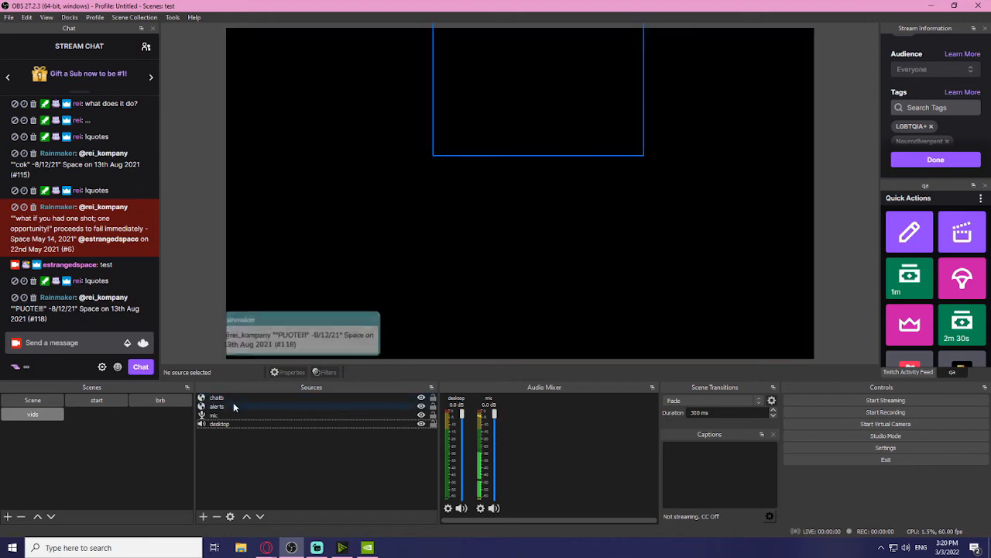
{"action": "left_click", "coordinate": [95, 472]}
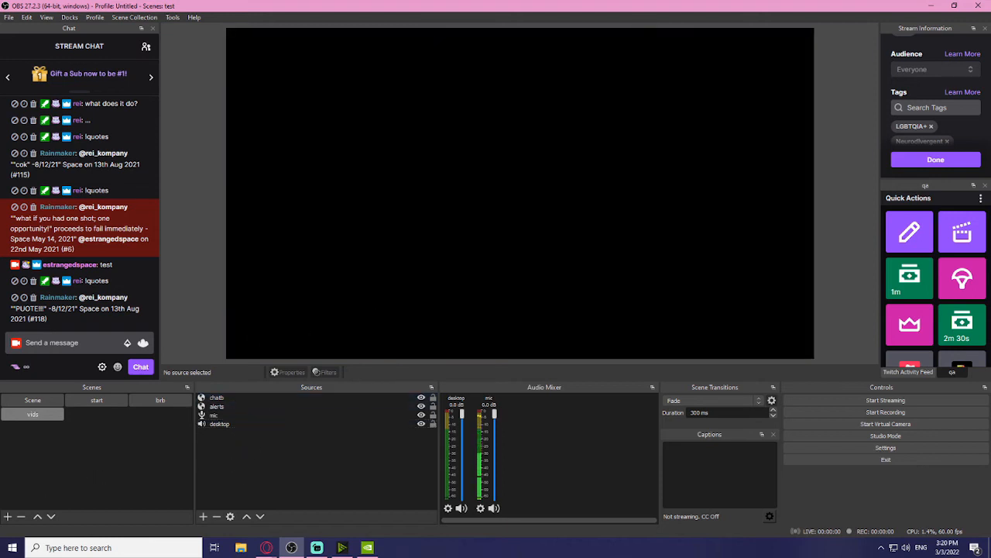
Step: Create a new scene named chatting
{"action": "left_click", "coordinate": [8, 516]}
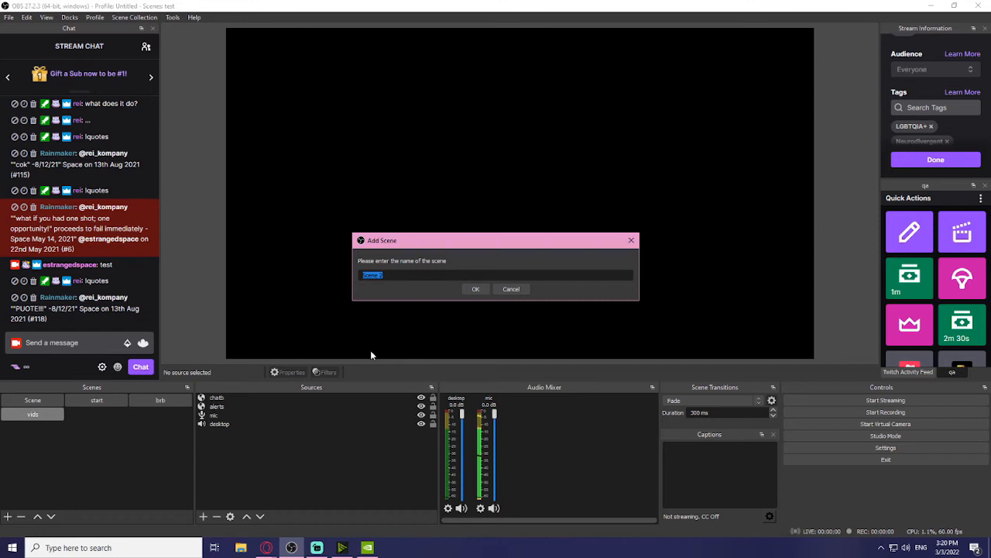
{"action": "type", "text": "chatting"}
{"action": "key", "text": "Return"}
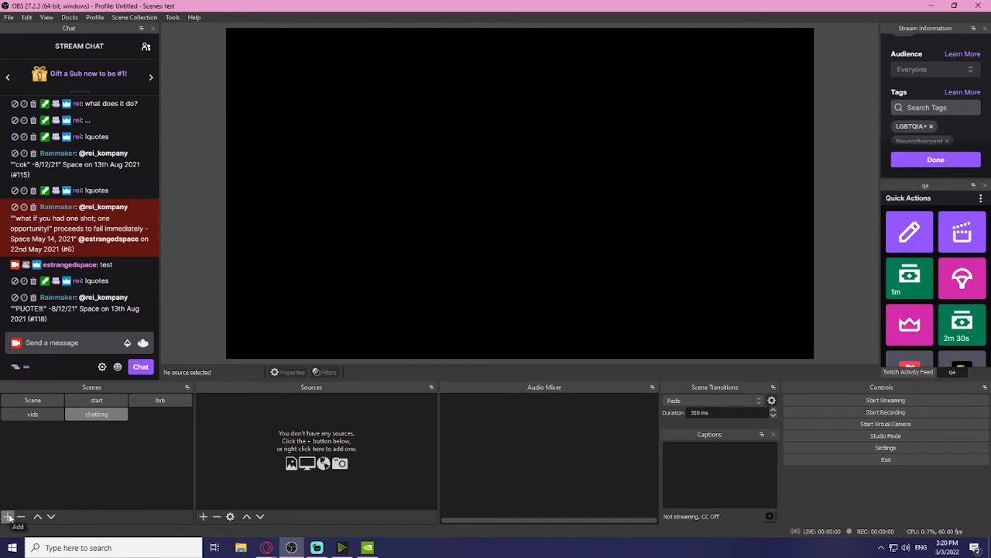
{"action": "left_click", "coordinate": [8, 516]}
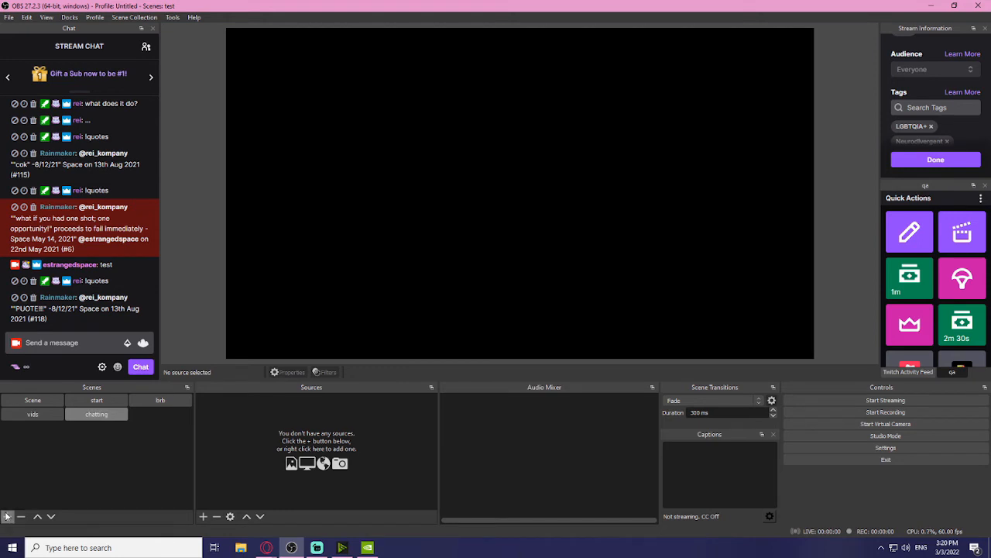
Step: Add a Video Capture Device source named camera using the USB Camera
{"action": "left_click", "coordinate": [202, 516]}
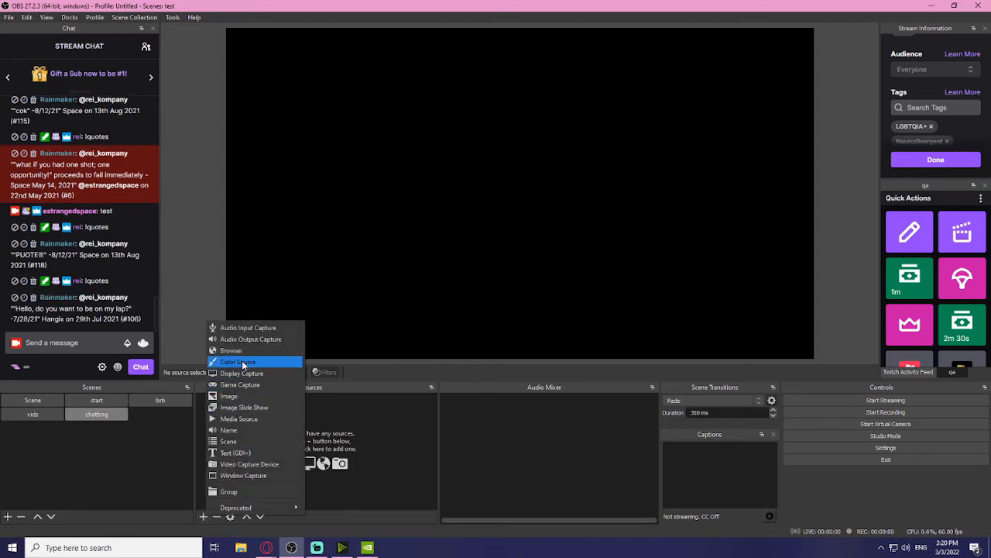
{"action": "left_click", "coordinate": [247, 464]}
{"action": "type", "text": "camera"}
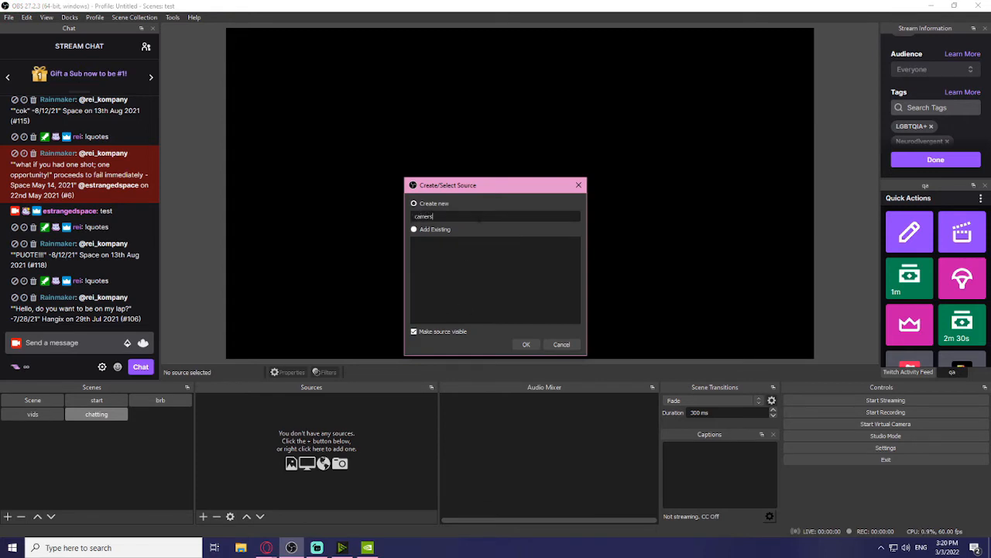
{"action": "left_click", "coordinate": [531, 347]}
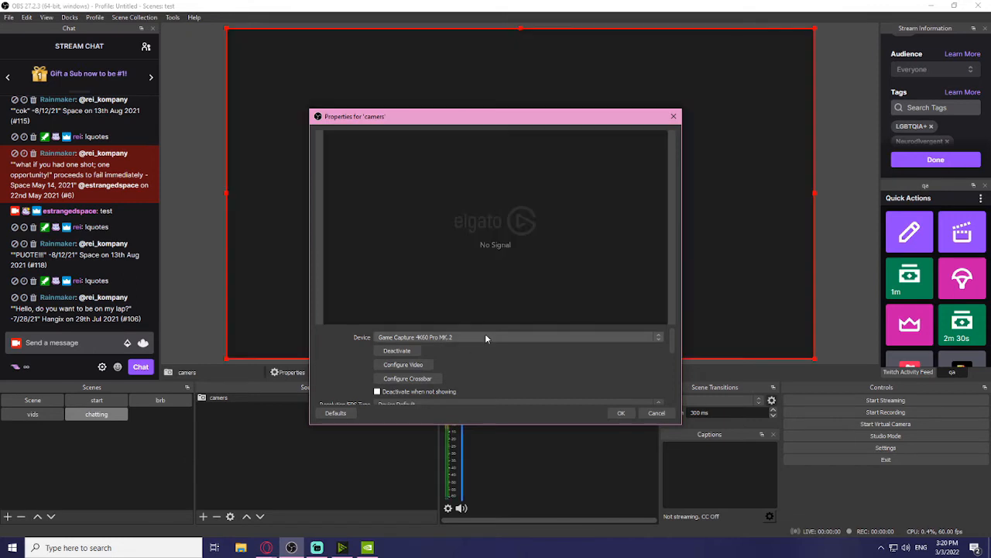
{"action": "left_click", "coordinate": [485, 338]}
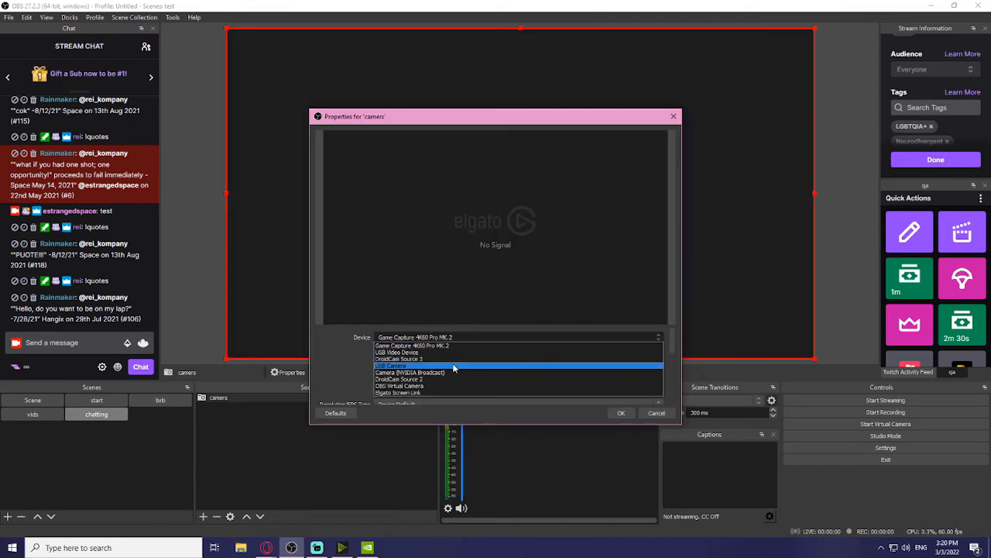
{"action": "left_click", "coordinate": [451, 369]}
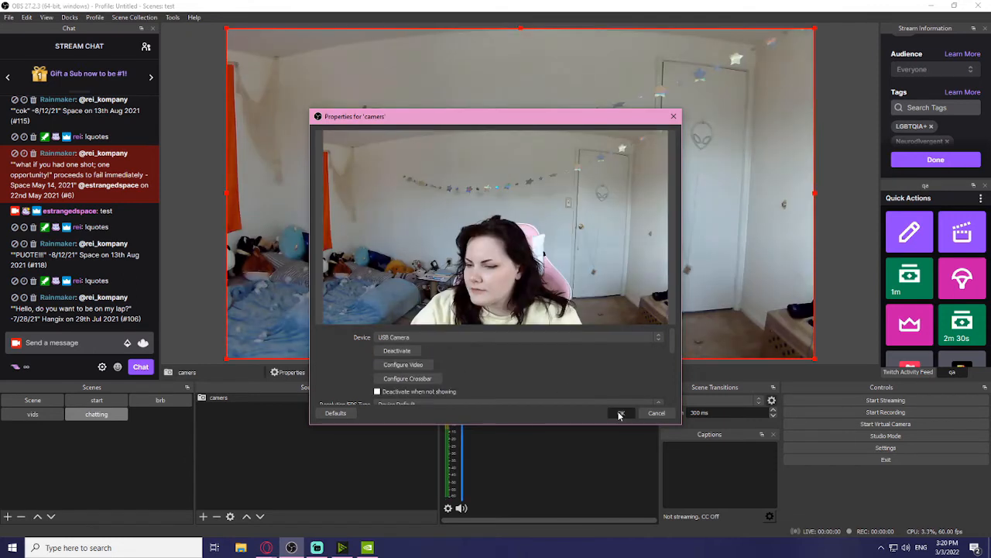
Step: Set the camera to custom 1920x1080 resolution at the highest frame rate
{"action": "scroll", "coordinate": [494, 371], "scroll_direction": "down", "scroll_amount": 3}
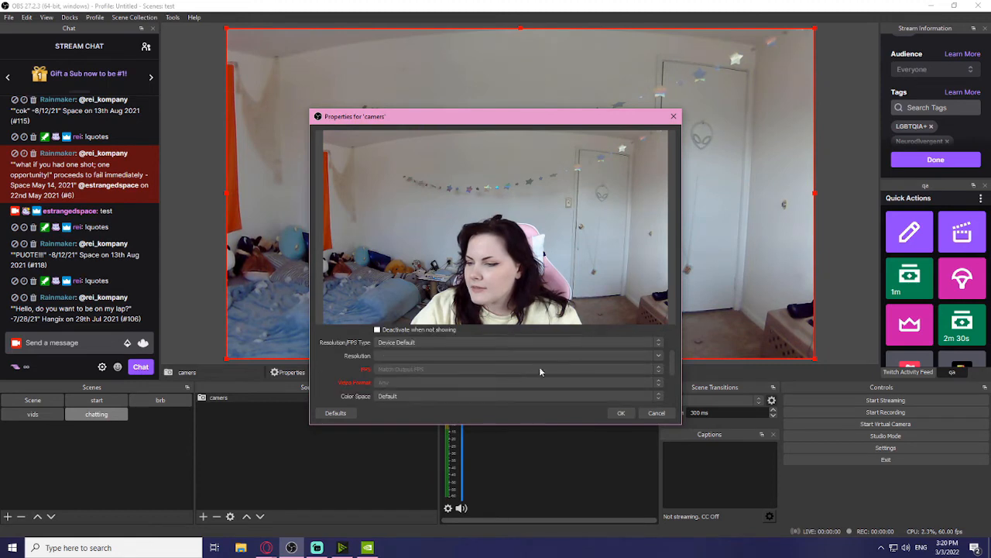
{"action": "left_click", "coordinate": [487, 345]}
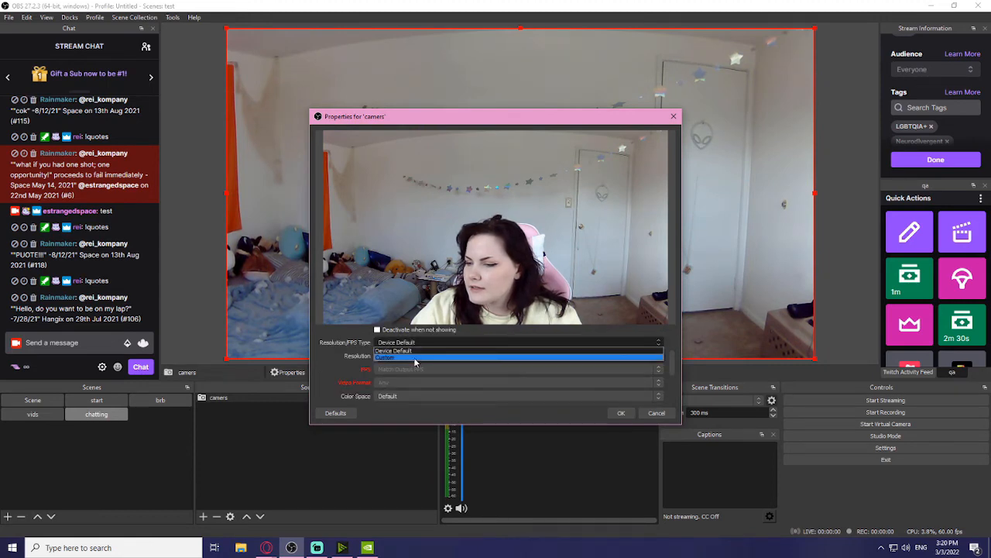
{"action": "left_click", "coordinate": [447, 360]}
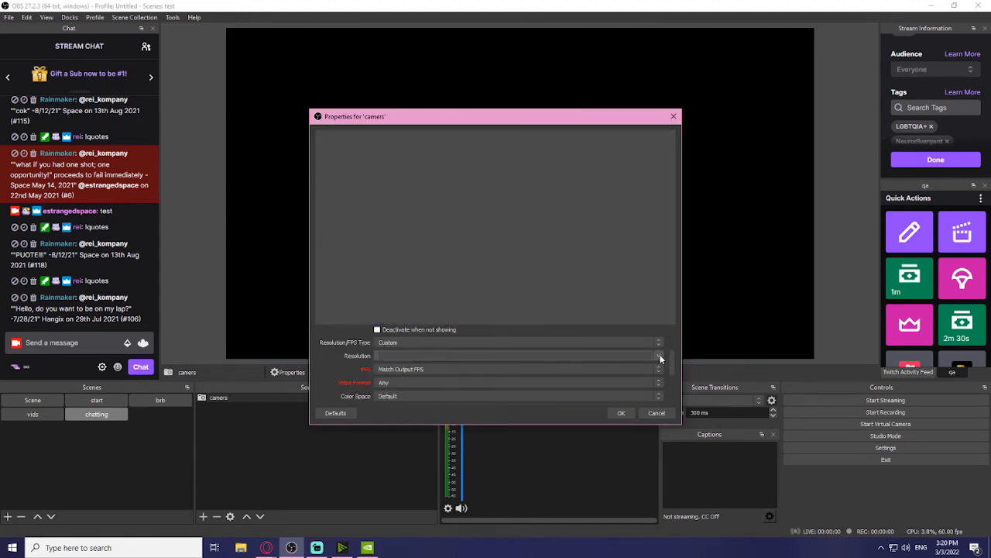
{"action": "left_click", "coordinate": [661, 358]}
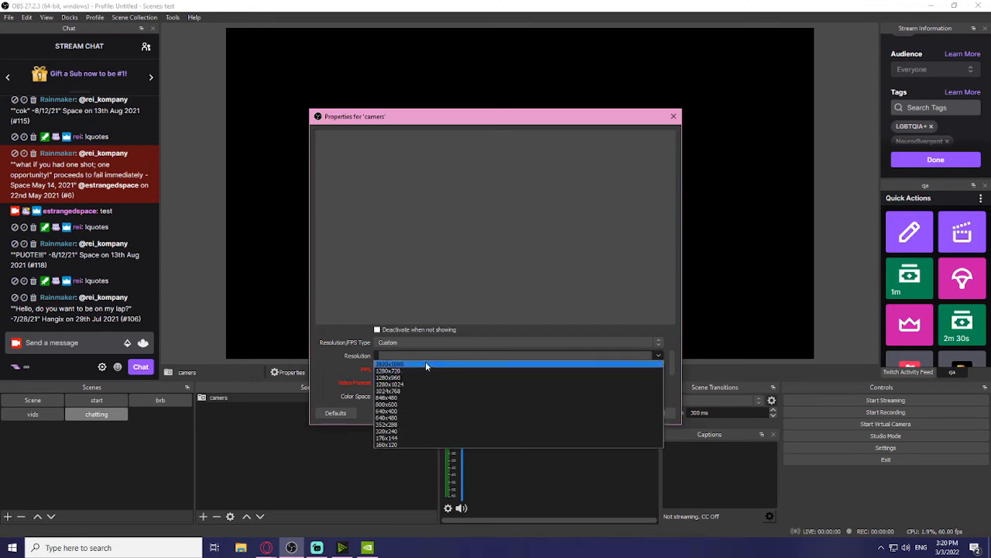
{"action": "left_click", "coordinate": [428, 364]}
{"action": "left_click", "coordinate": [596, 370]}
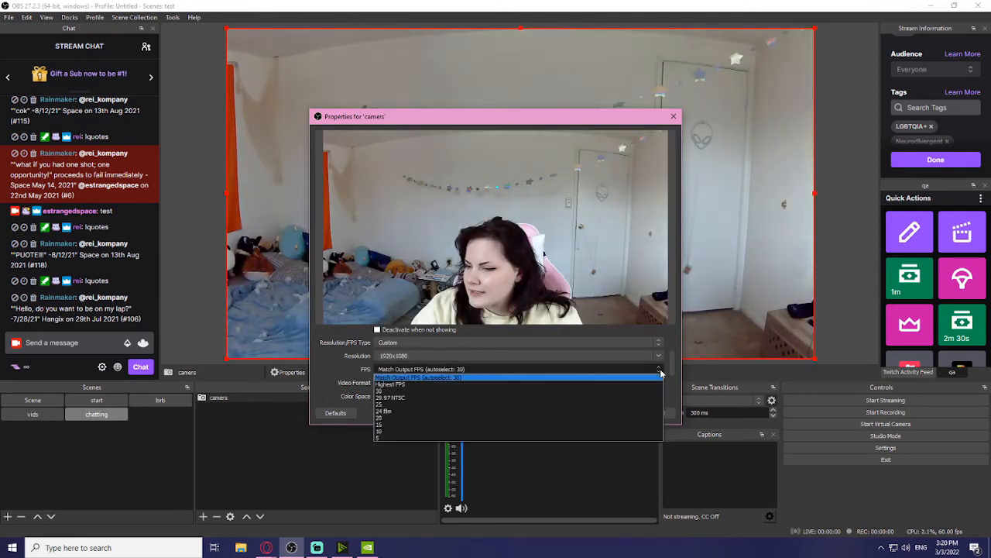
{"action": "left_click", "coordinate": [410, 385]}
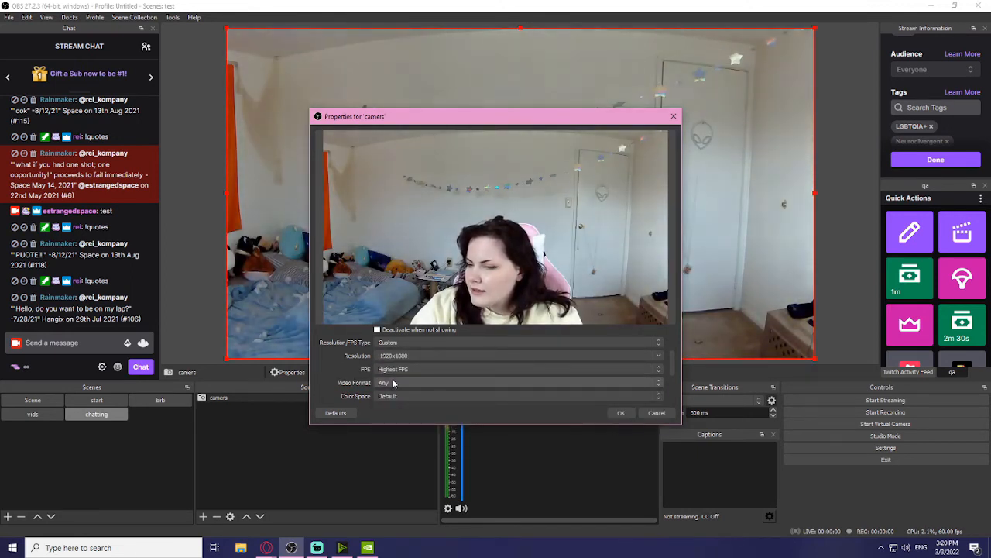
{"action": "scroll", "coordinate": [385, 358], "scroll_direction": "up", "scroll_amount": 2}
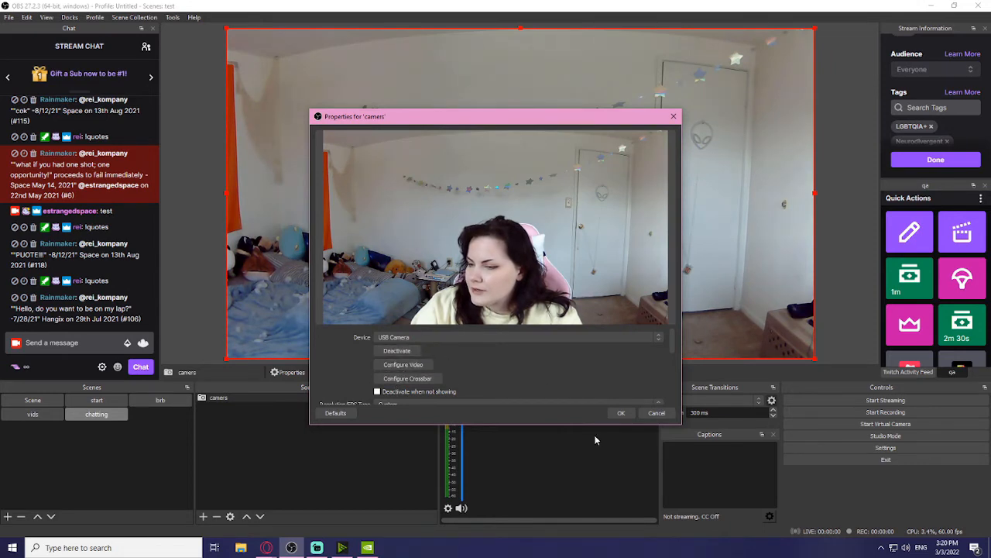
{"action": "left_click", "coordinate": [623, 417]}
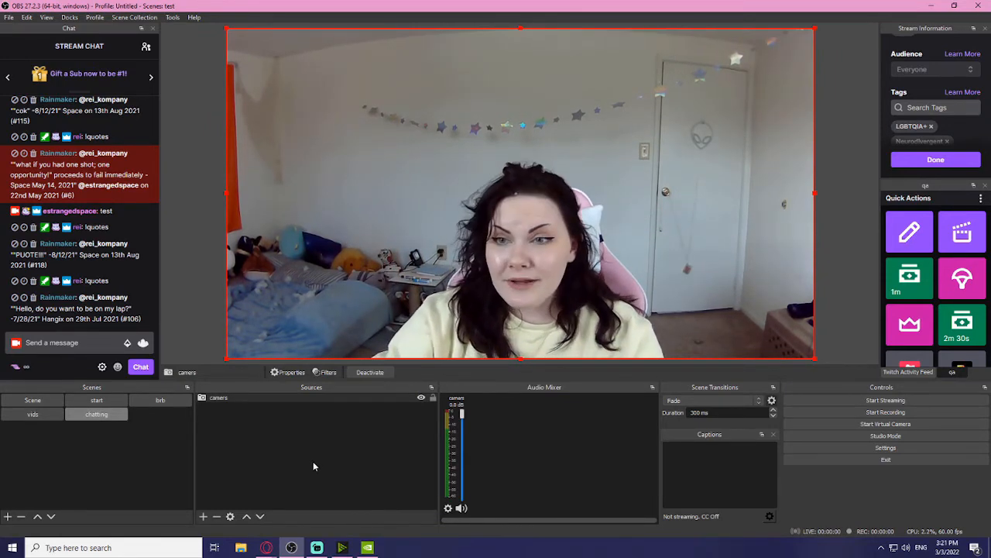
Step: Add the existing vids scene as a Scene source in the chatting scene
{"action": "left_click", "coordinate": [45, 416]}
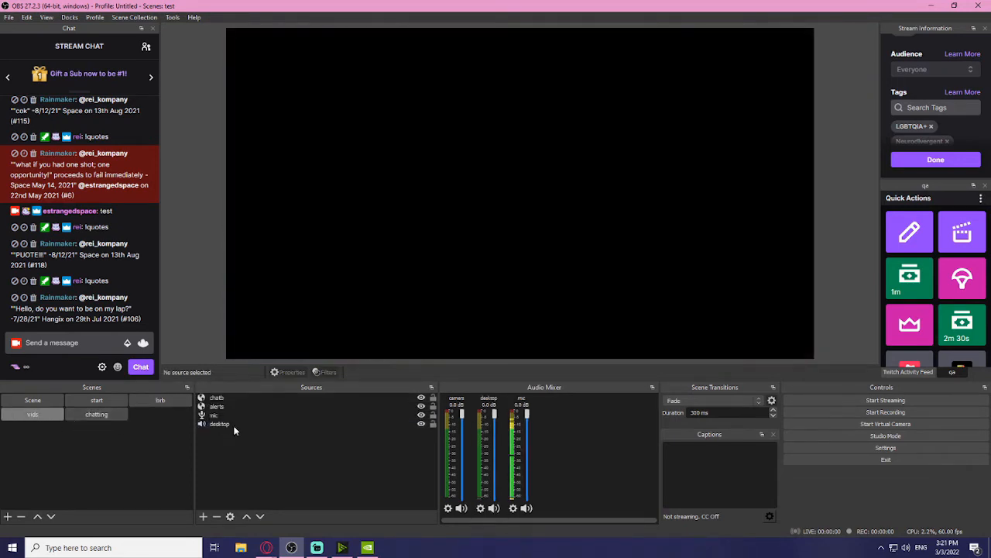
{"action": "left_click", "coordinate": [109, 425]}
{"action": "left_click", "coordinate": [204, 516]}
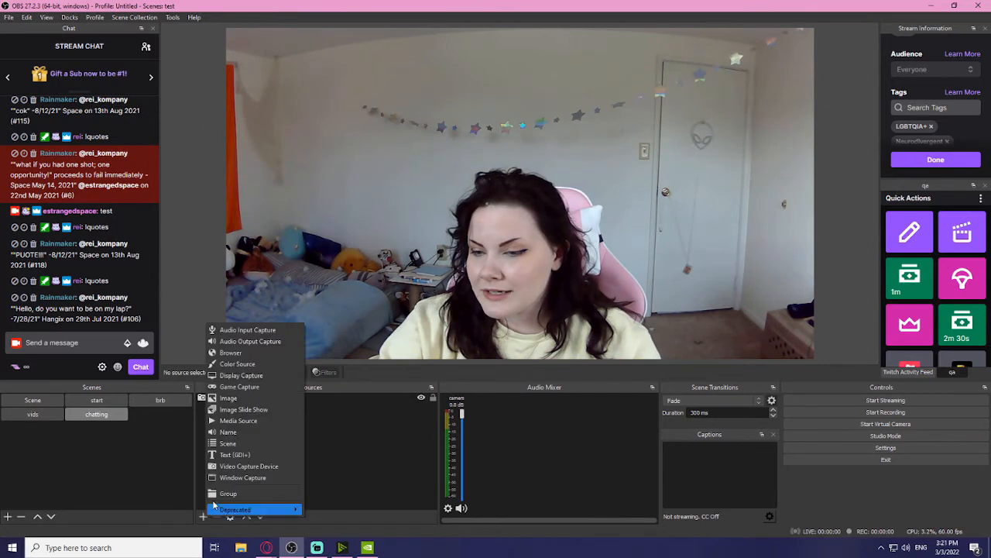
{"action": "left_click", "coordinate": [233, 444]}
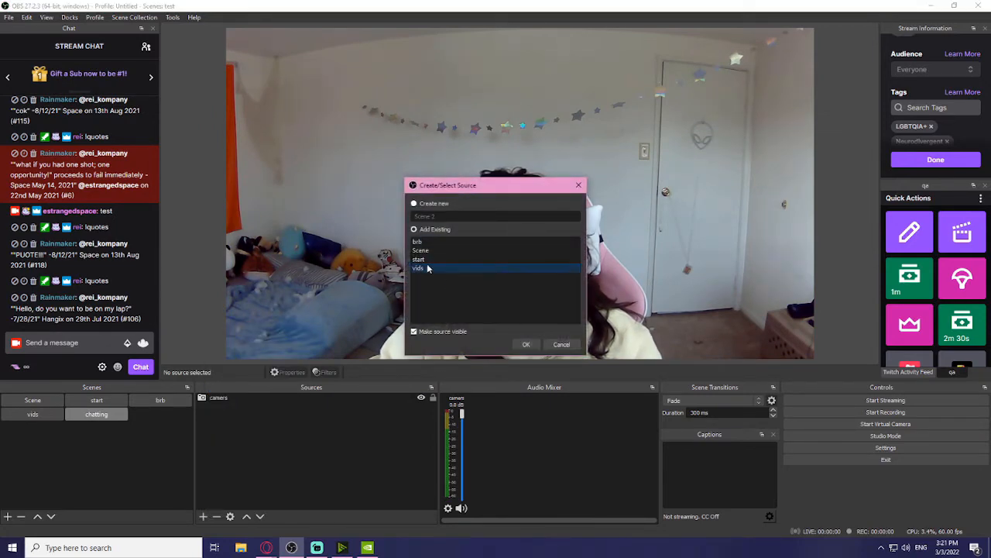
{"action": "left_click", "coordinate": [525, 346]}
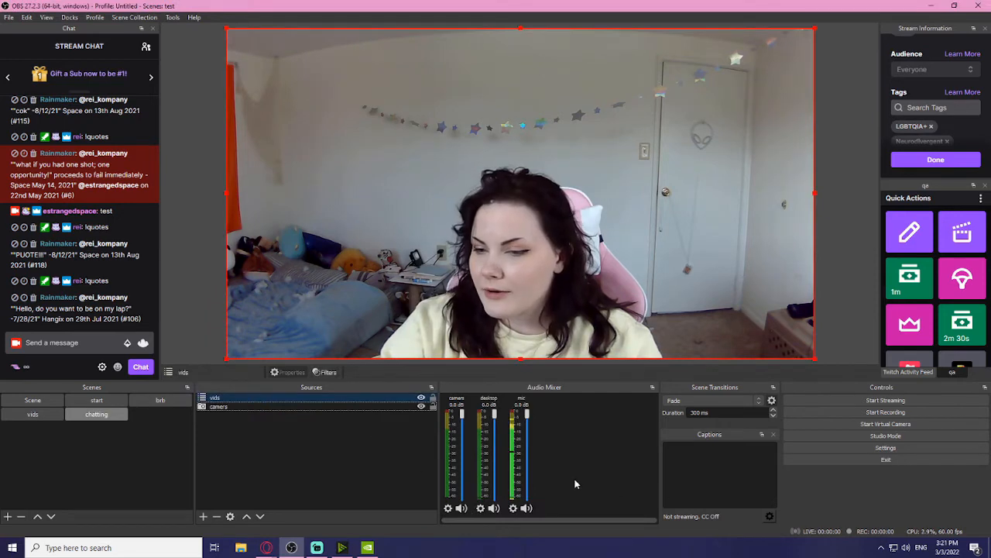
Step: Send a 'here' chat message and compare the vids and chatting scenes
{"action": "left_click", "coordinate": [46, 343]}
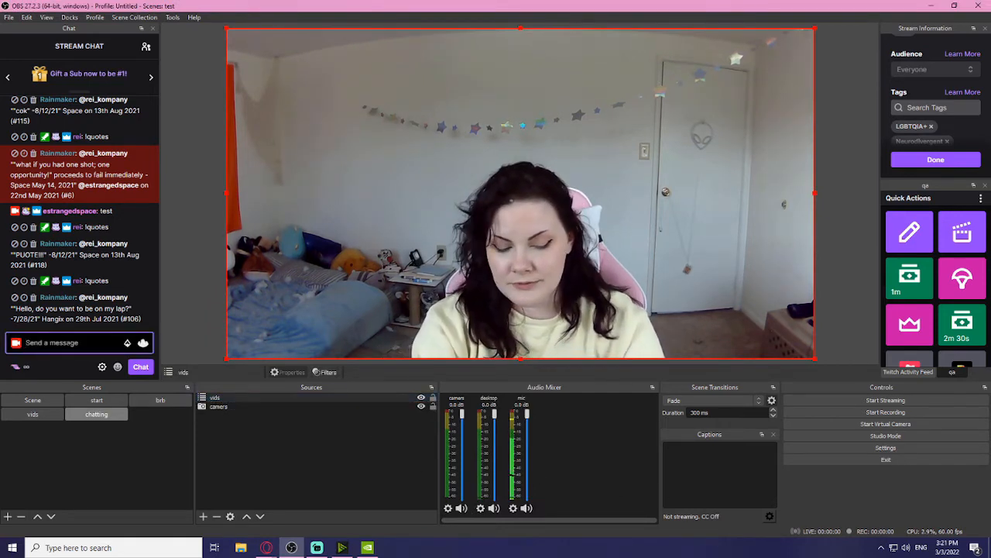
{"action": "type", "text": "here"}
{"action": "key", "text": "Return"}
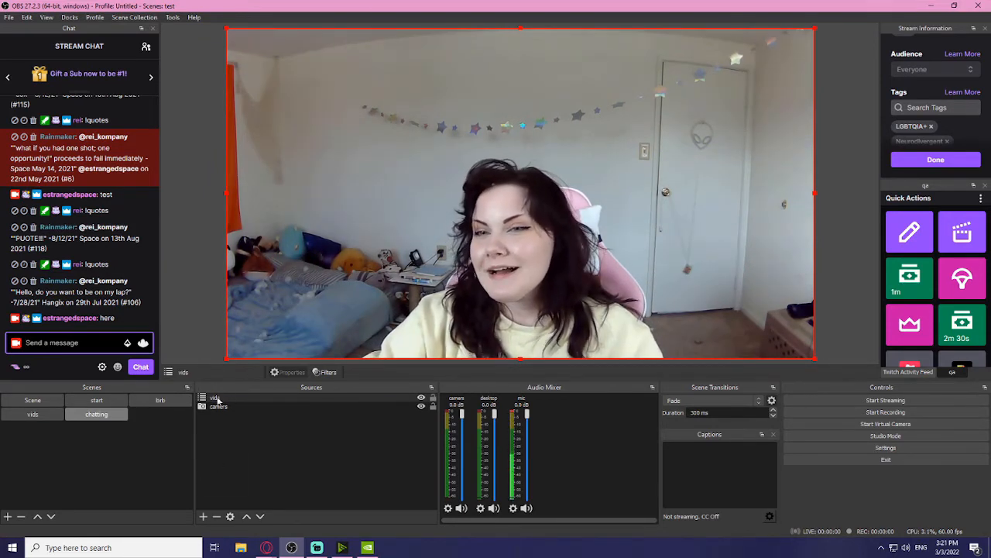
{"action": "left_click", "coordinate": [97, 414]}
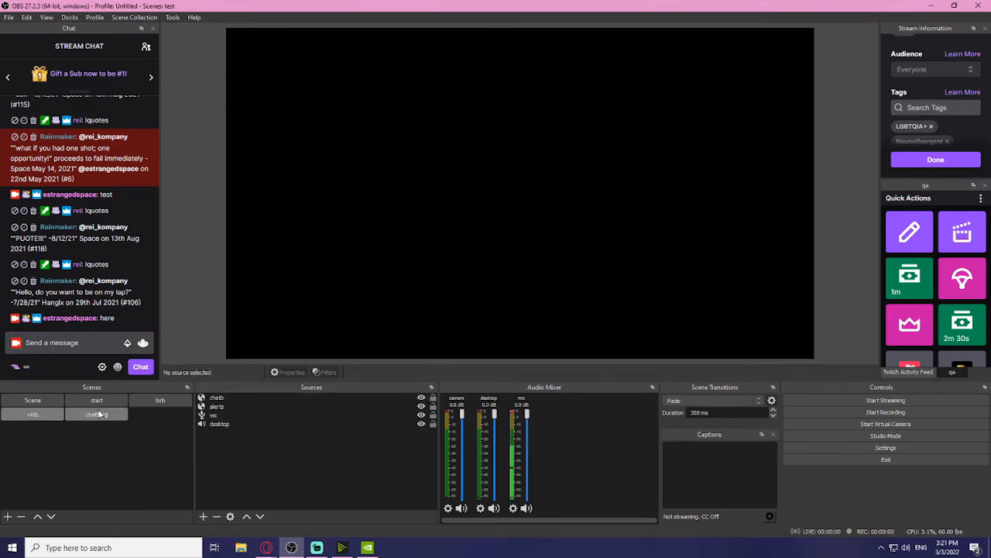
{"action": "left_click", "coordinate": [86, 416]}
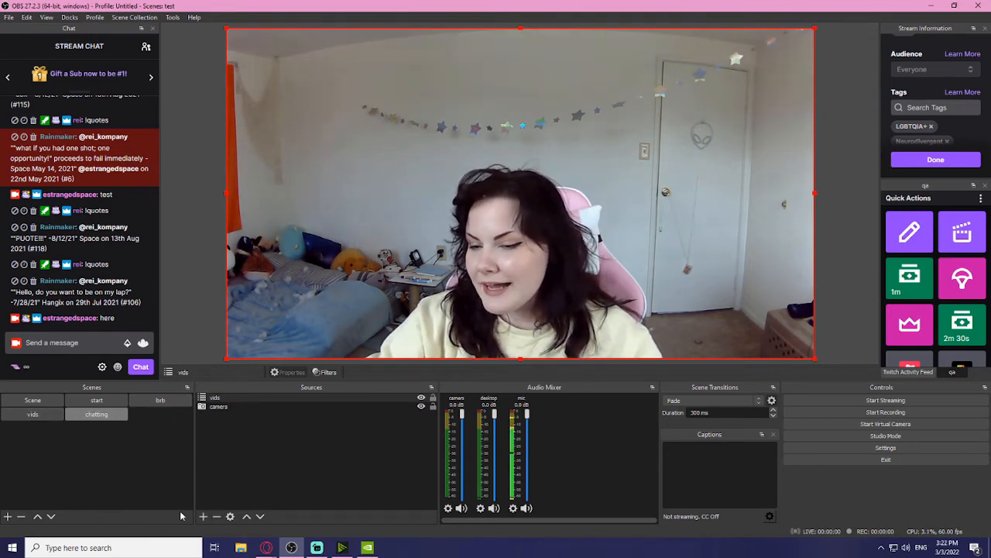
Step: Create a new scene named 'gaming'
{"action": "left_click", "coordinate": [8, 516]}
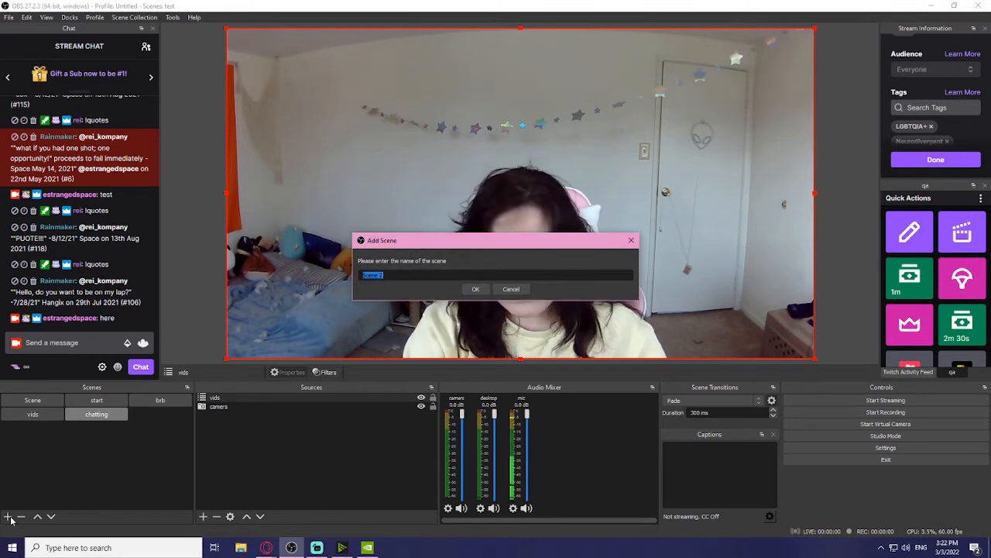
{"action": "type", "text": "gaming"}
{"action": "key", "text": "Return"}
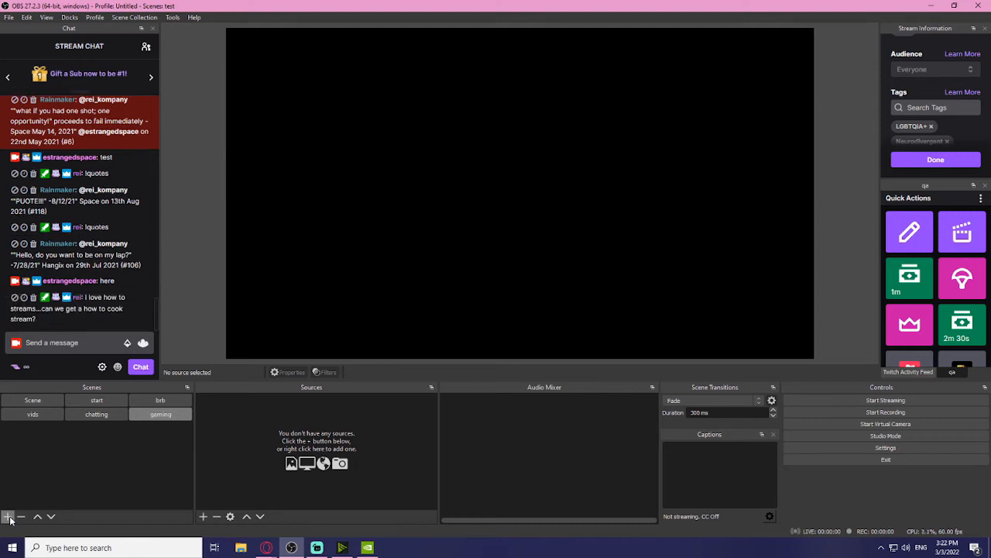
Step: Nest the existing 'vids' scene as gaming's source, then check vids' contents and return
{"action": "left_click", "coordinate": [203, 517]}
{"action": "left_click", "coordinate": [227, 450]}
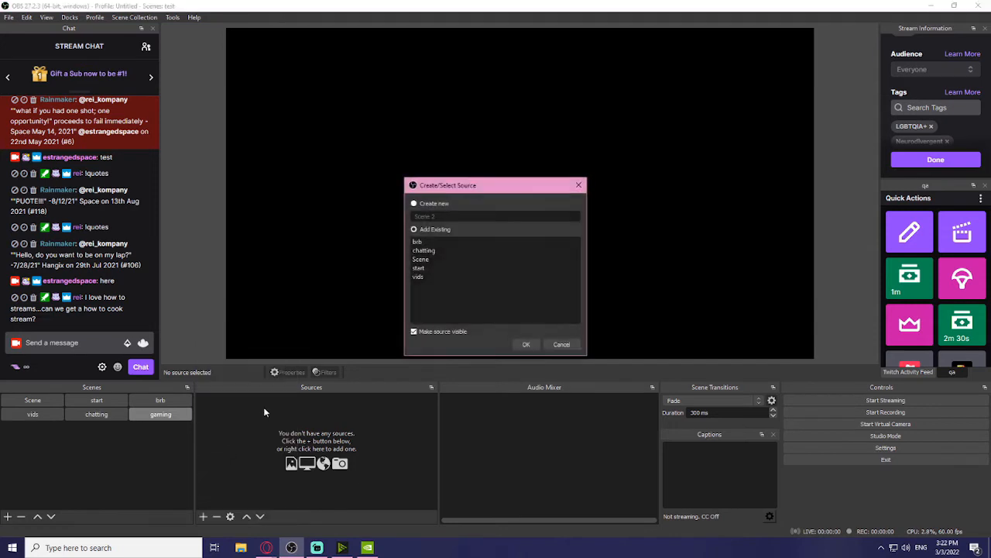
{"action": "left_click", "coordinate": [429, 276]}
{"action": "left_click", "coordinate": [525, 344]}
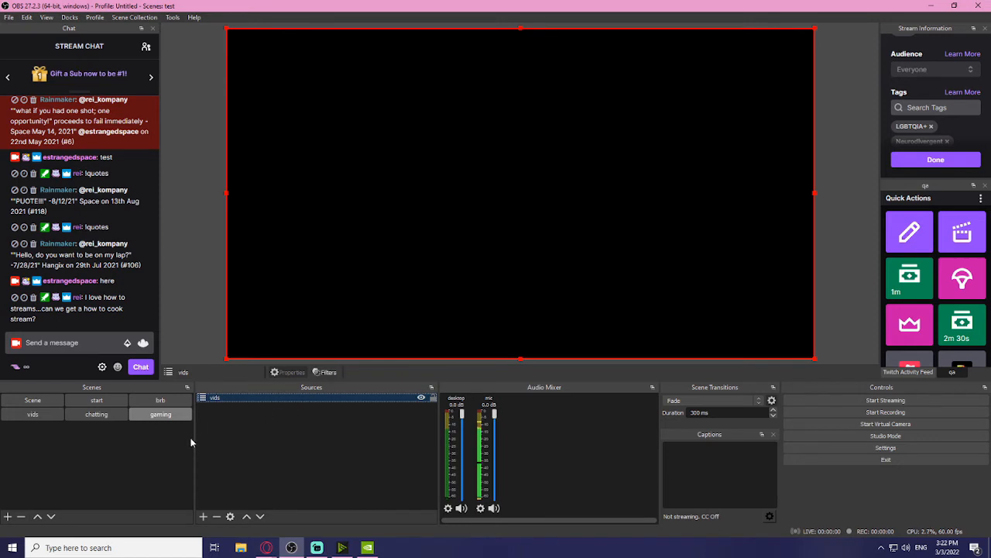
{"action": "left_click", "coordinate": [31, 418]}
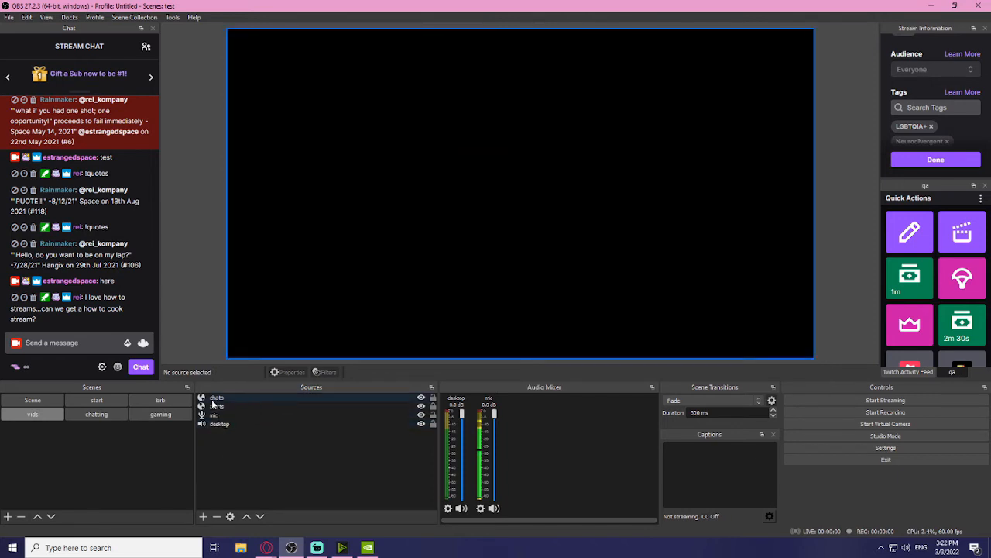
{"action": "left_click", "coordinate": [149, 415]}
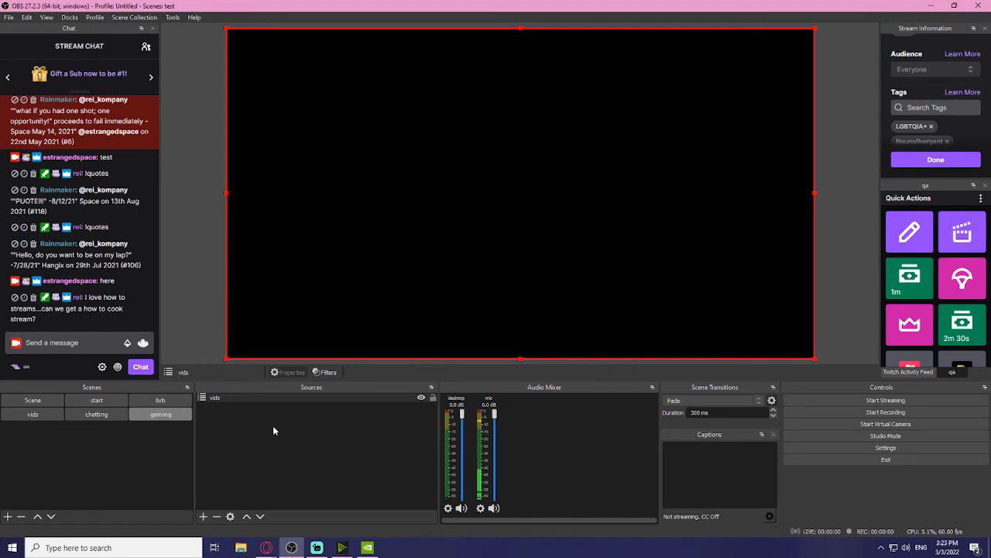
{"action": "left_click", "coordinate": [130, 18]}
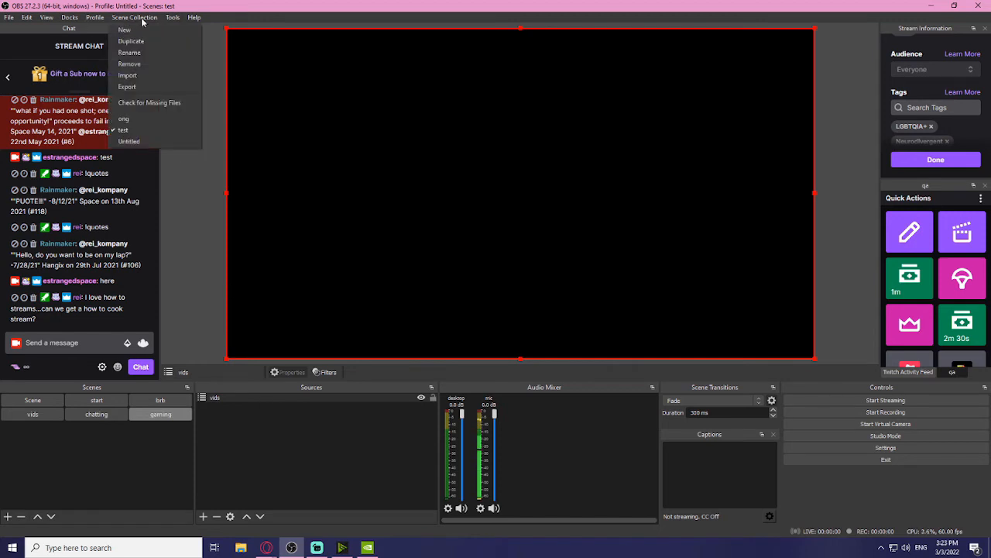
{"action": "left_click", "coordinate": [141, 119]}
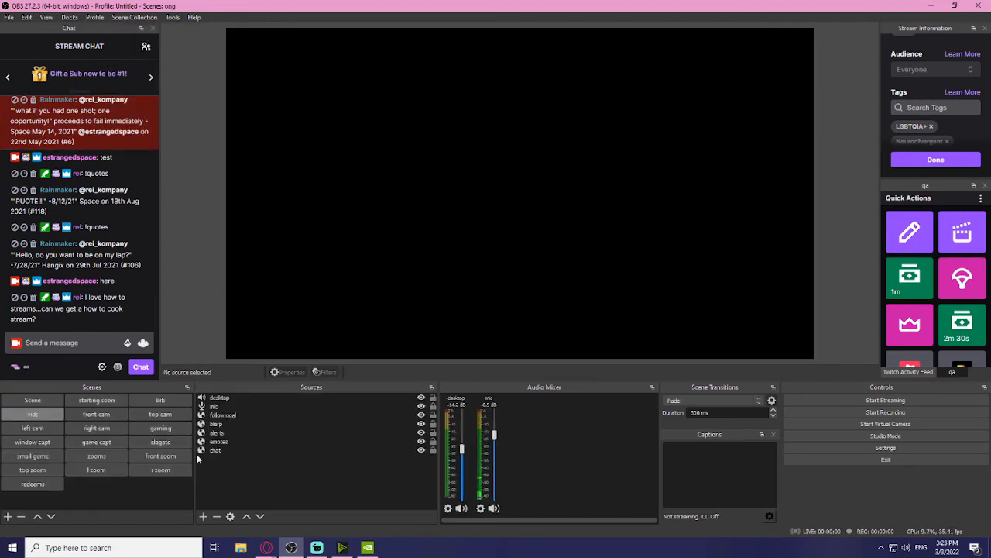
{"action": "left_click", "coordinate": [36, 444]}
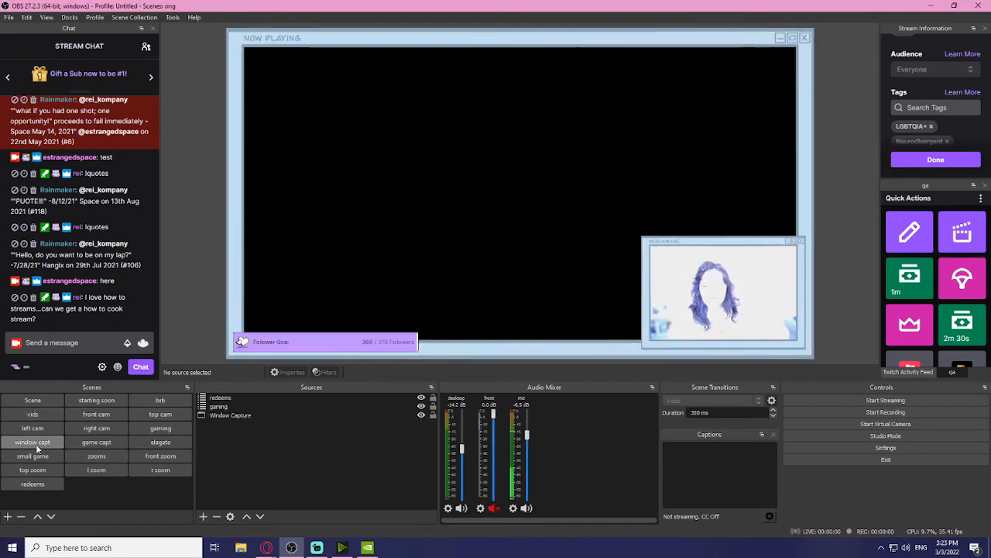
{"action": "left_click", "coordinate": [161, 429]}
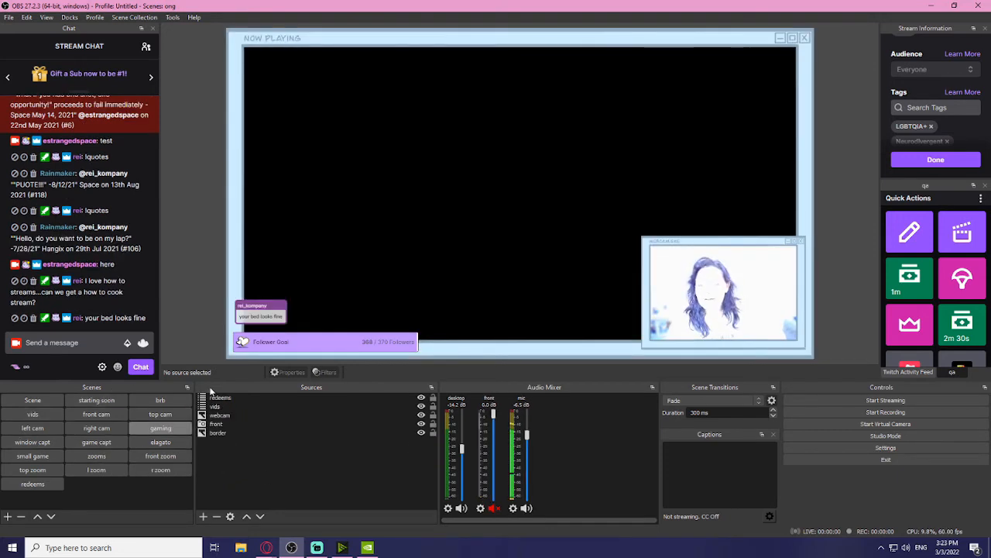
{"action": "left_click", "coordinate": [30, 445]}
{"action": "left_click", "coordinate": [175, 431]}
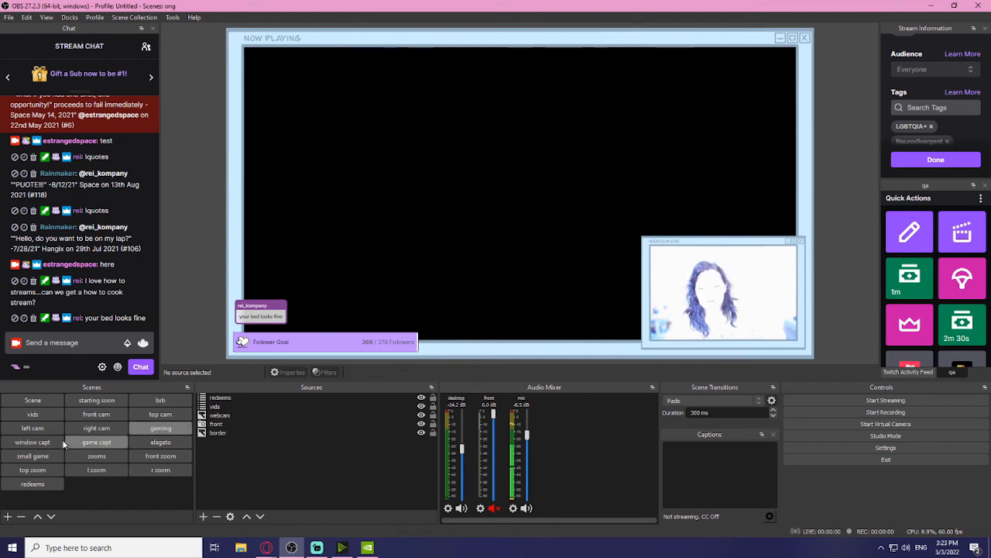
{"action": "left_click", "coordinate": [38, 446]}
{"action": "left_click", "coordinate": [159, 430]}
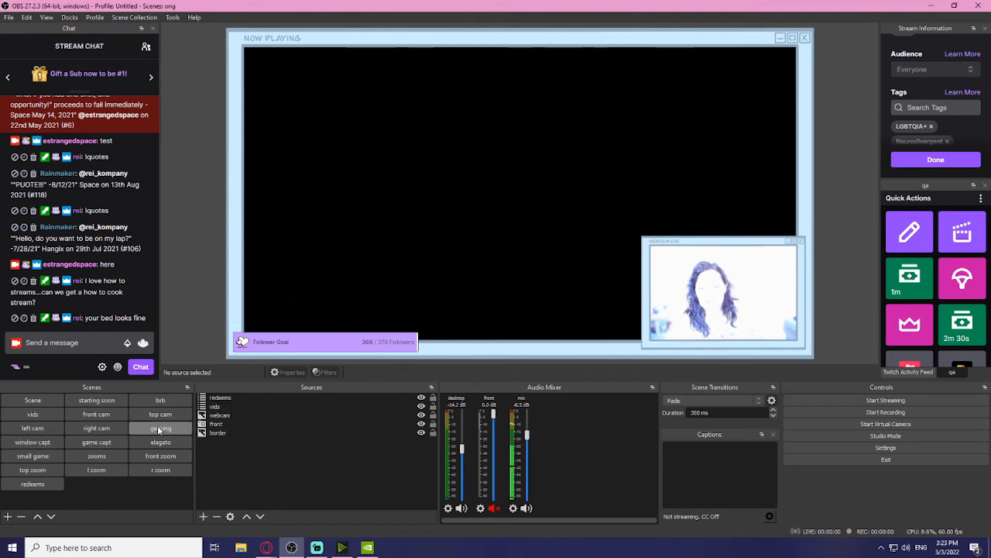
{"action": "left_click", "coordinate": [111, 442]}
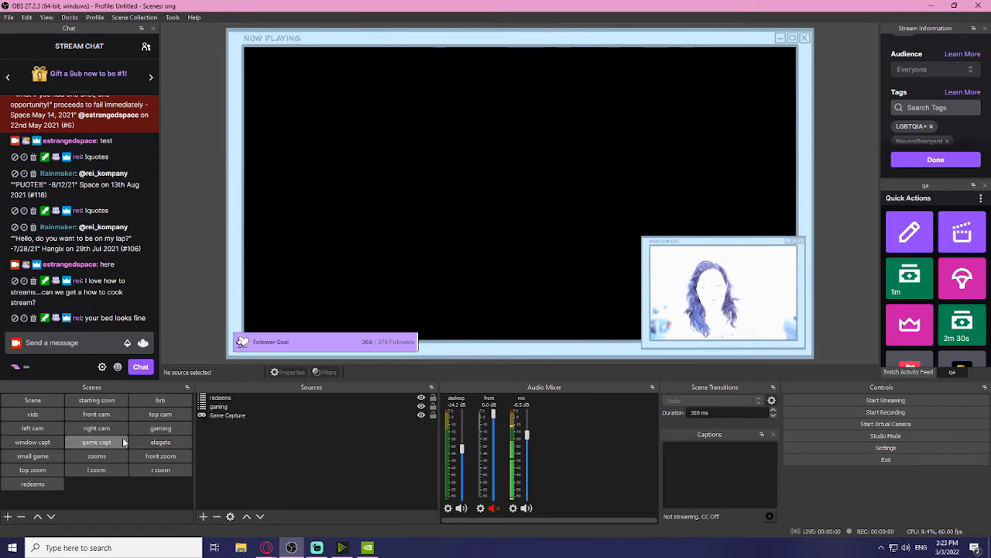
{"action": "left_click", "coordinate": [154, 428]}
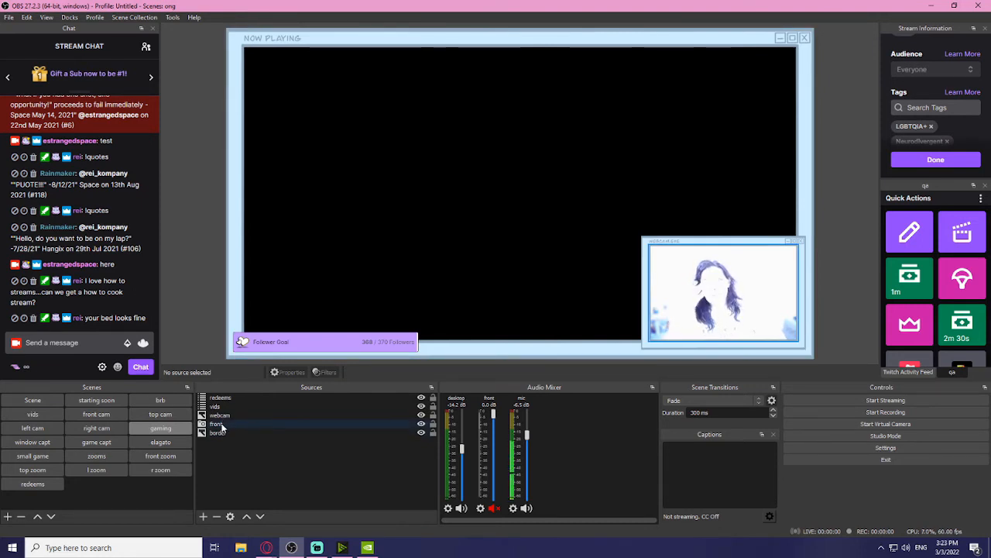
{"action": "left_click", "coordinate": [151, 415]}
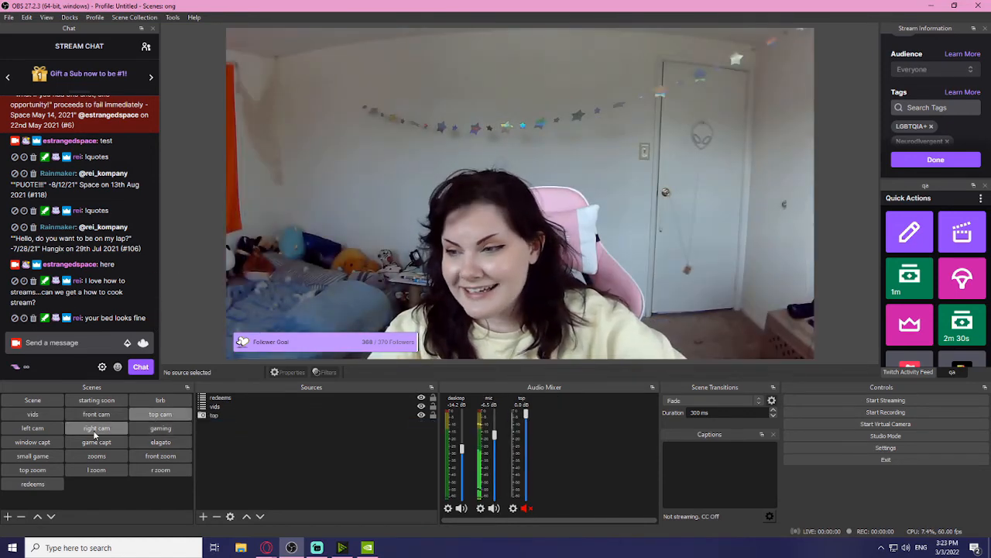
{"action": "left_click", "coordinate": [160, 427]}
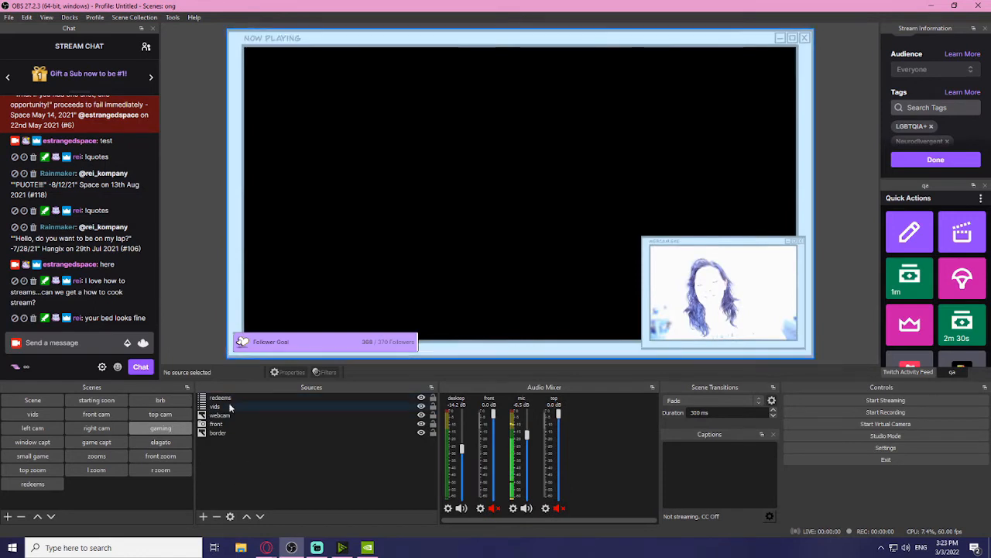
{"action": "left_click", "coordinate": [103, 442]}
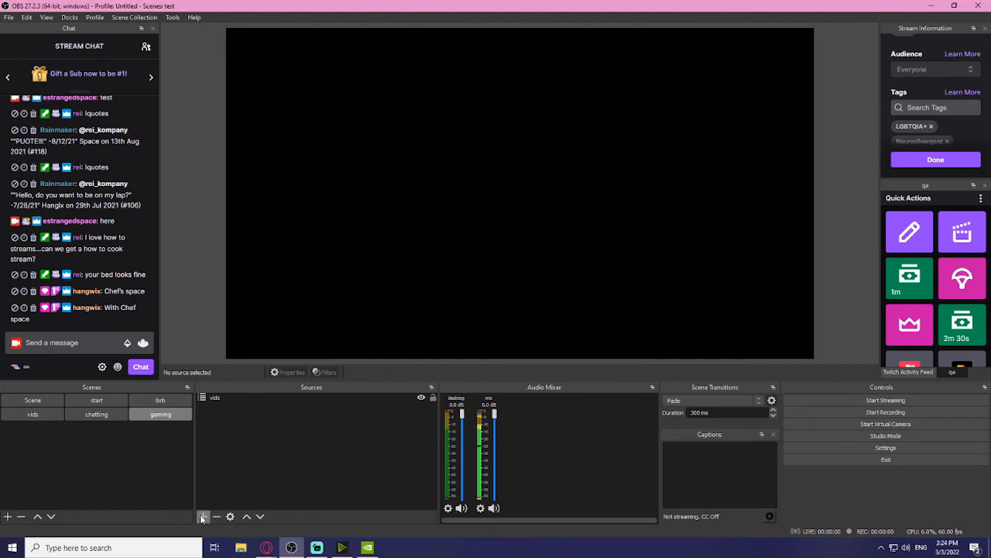
Step: Add a 'border' image source using Untitled_Artwork 3.png's NOW PLAYING frame, layered beneath vids
{"action": "left_click", "coordinate": [206, 516]}
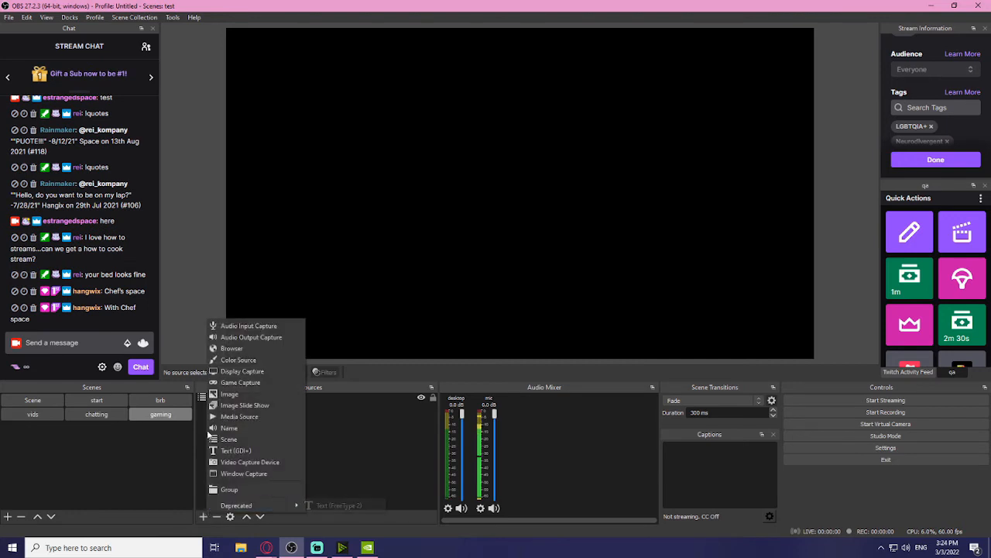
{"action": "left_click", "coordinate": [250, 395]}
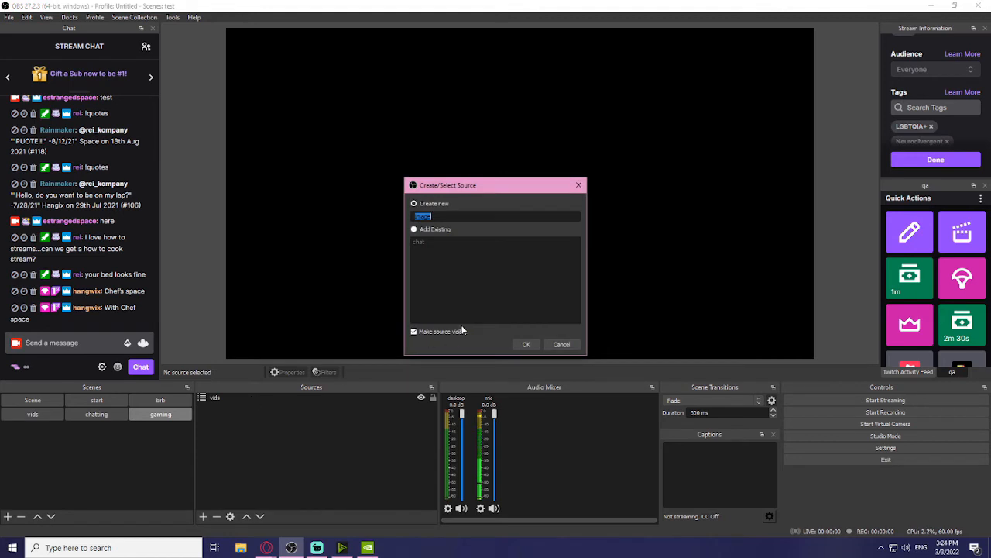
{"action": "type", "text": "border"}
{"action": "left_click", "coordinate": [530, 345]}
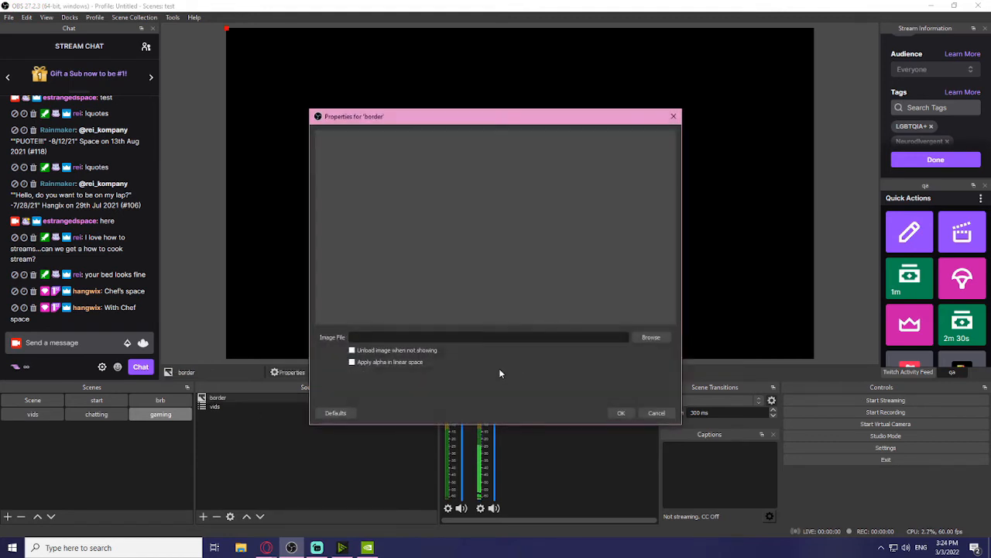
{"action": "left_click", "coordinate": [648, 341]}
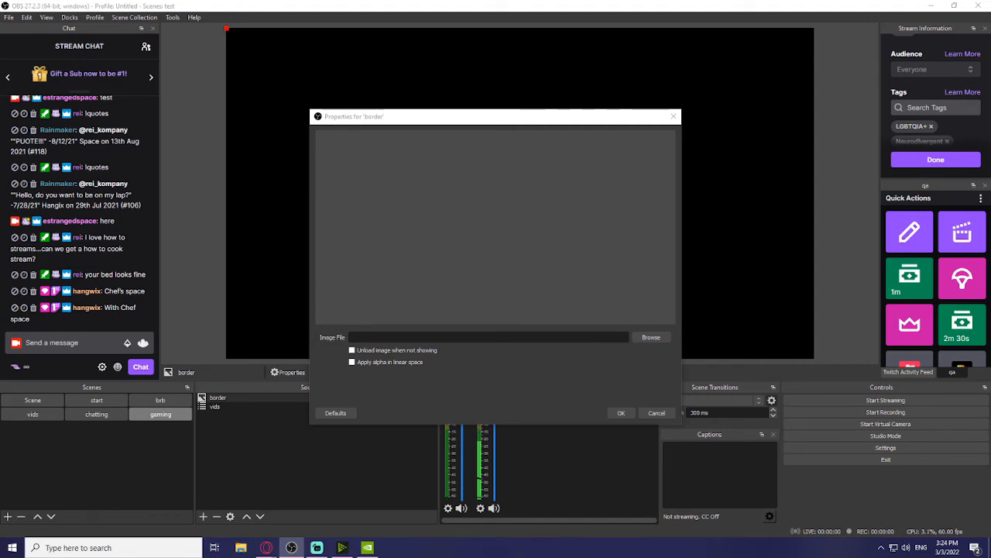
{"action": "key", "text": "Return"}
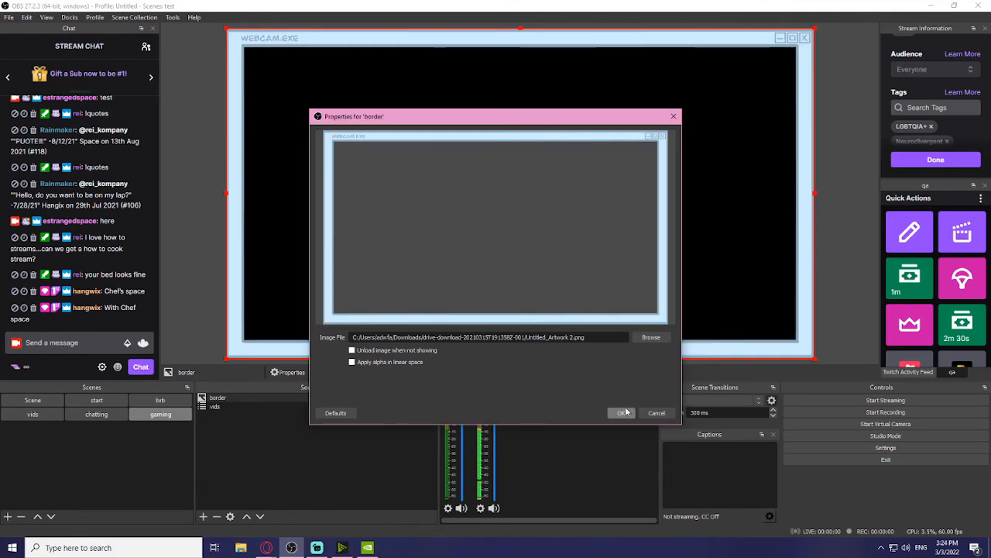
{"action": "left_click", "coordinate": [654, 338]}
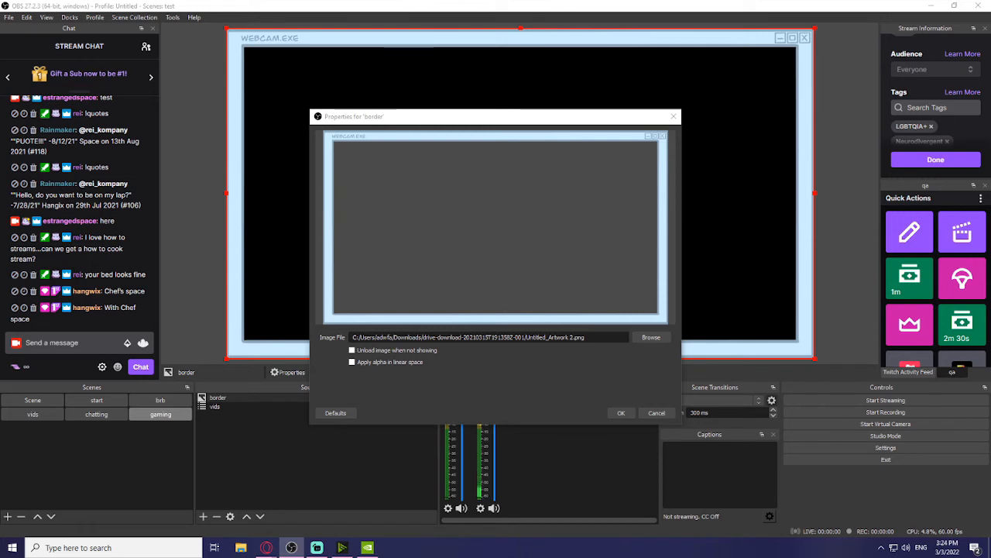
{"action": "double_click", "coordinate": [434, 421]}
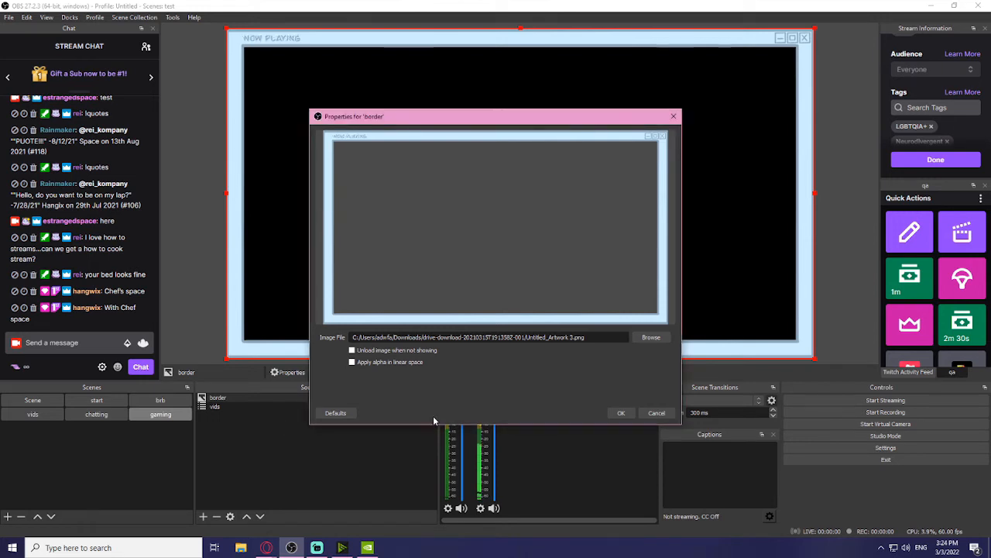
{"action": "left_click", "coordinate": [619, 413]}
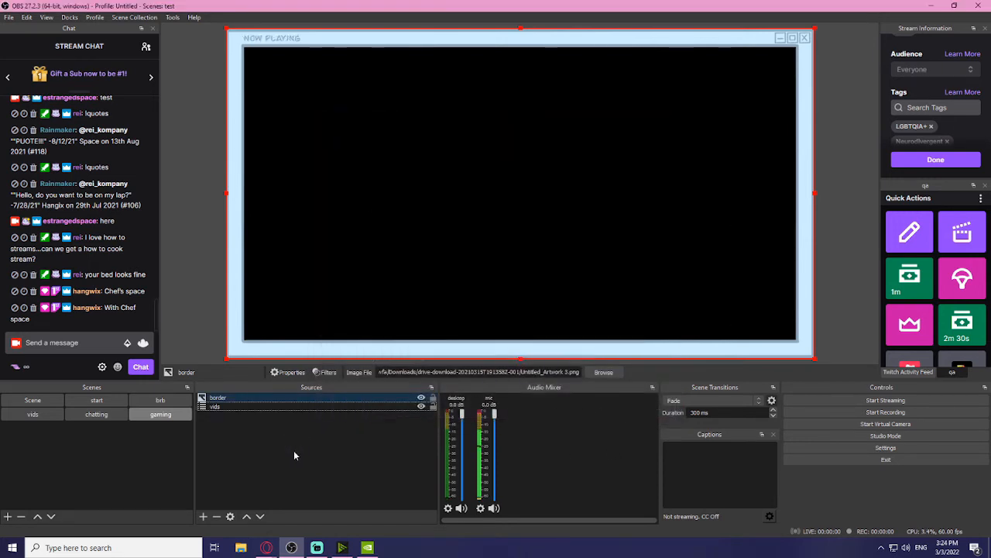
{"action": "left_click", "coordinate": [276, 441]}
{"action": "mouse_move", "coordinate": [220, 397]}
{"action": "left_mouse_down"}
{"action": "mouse_move", "coordinate": [237, 412]}
{"action": "mouse_move", "coordinate": [226, 403]}
{"action": "left_mouse_up"}
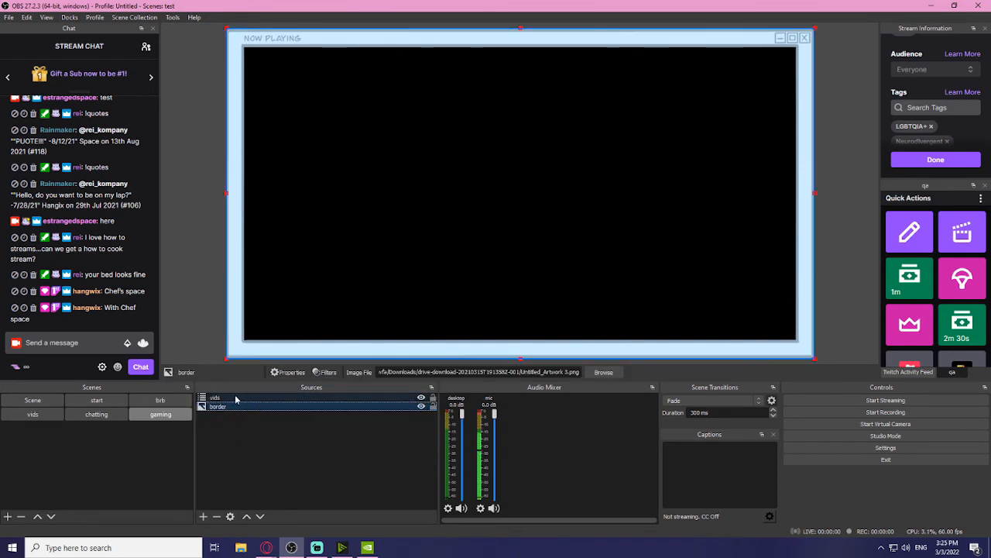
Step: Add a 'web' image source showing the WEBCAM.EXE frame from Untitled_Artwork (1).png
{"action": "left_click", "coordinate": [203, 516]}
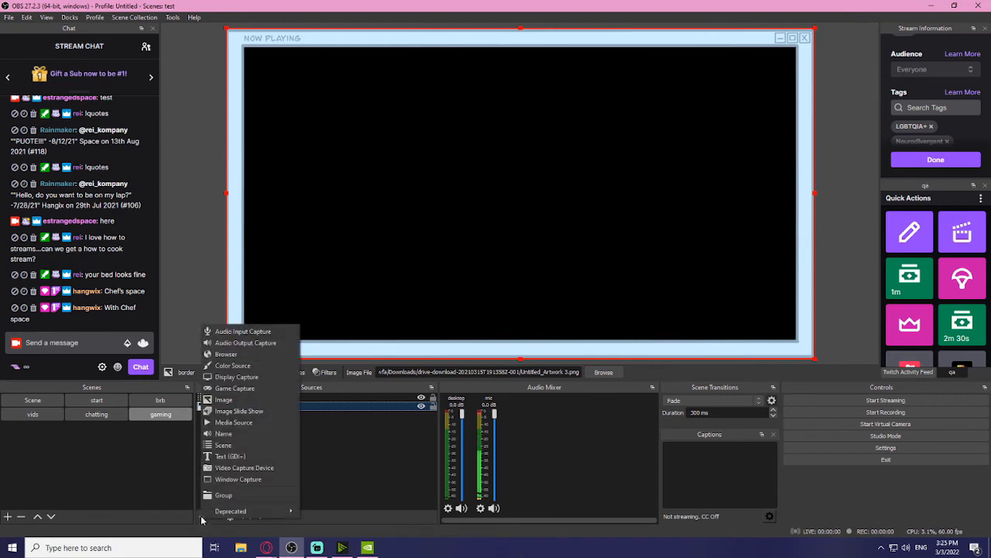
{"action": "left_click", "coordinate": [225, 400]}
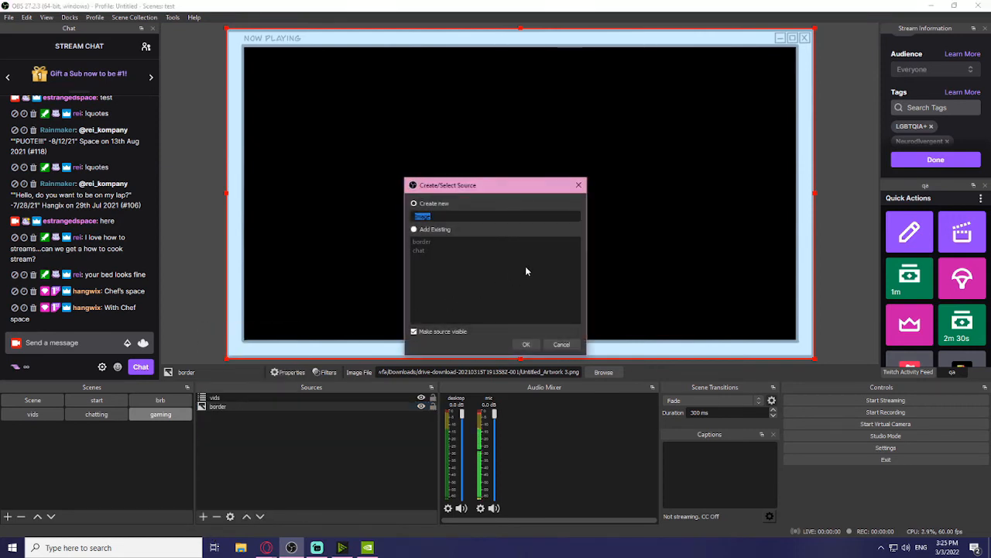
{"action": "type", "text": "web"}
{"action": "left_click", "coordinate": [525, 343]}
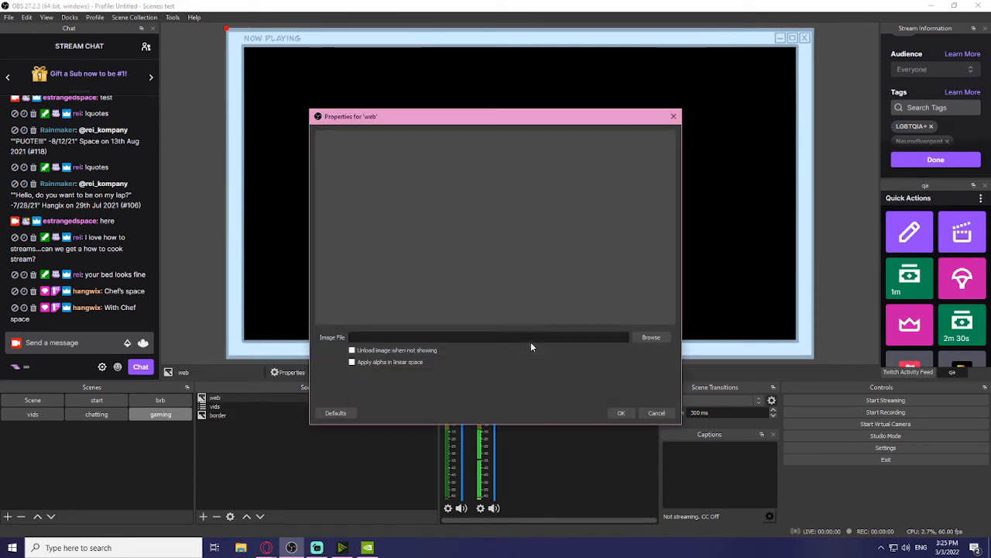
{"action": "left_click", "coordinate": [650, 338]}
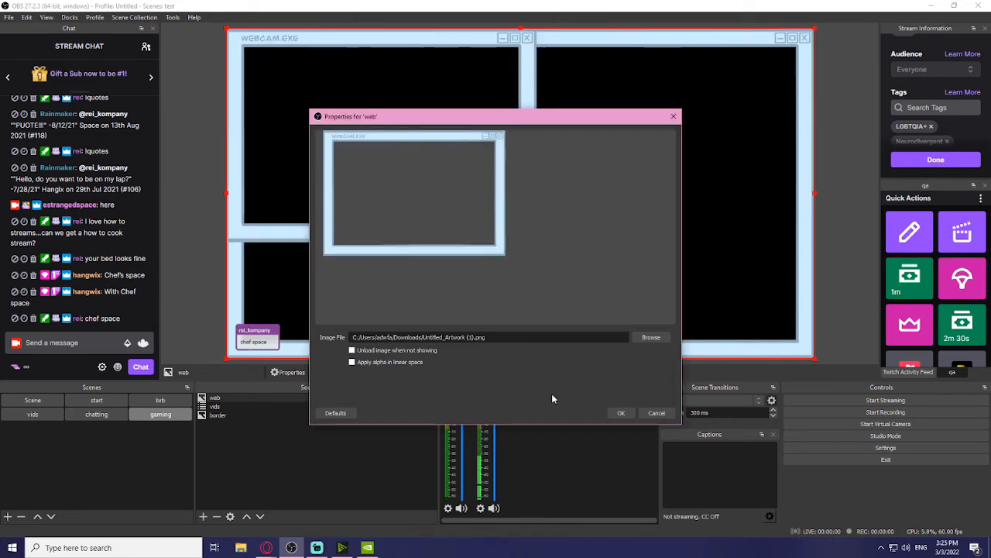
{"action": "left_click", "coordinate": [619, 414]}
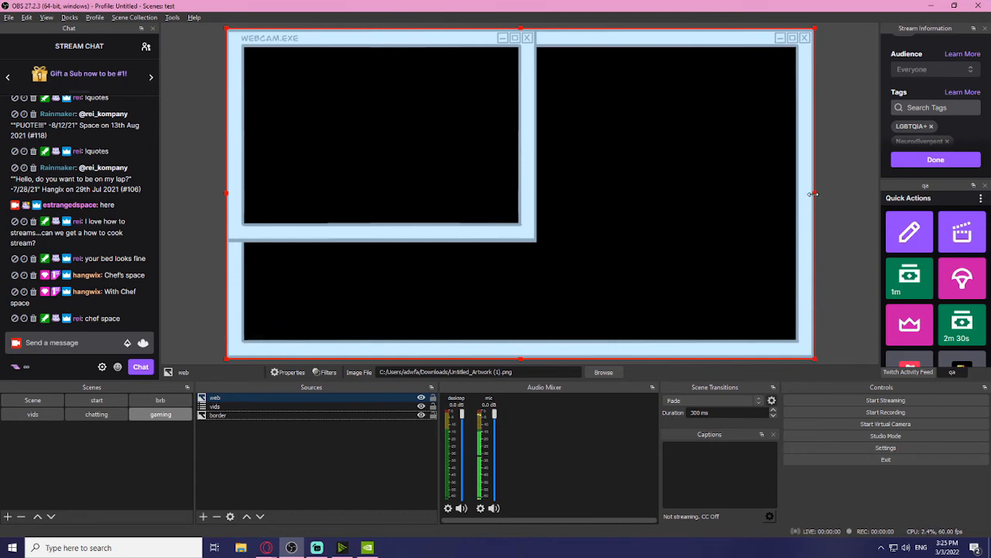
Step: Shrink the WEBCAM.EXE frame into the lower-right corner and move web below vids
{"action": "left_click_drag", "start_coordinate": [812, 194], "coordinate": [538, 211]}
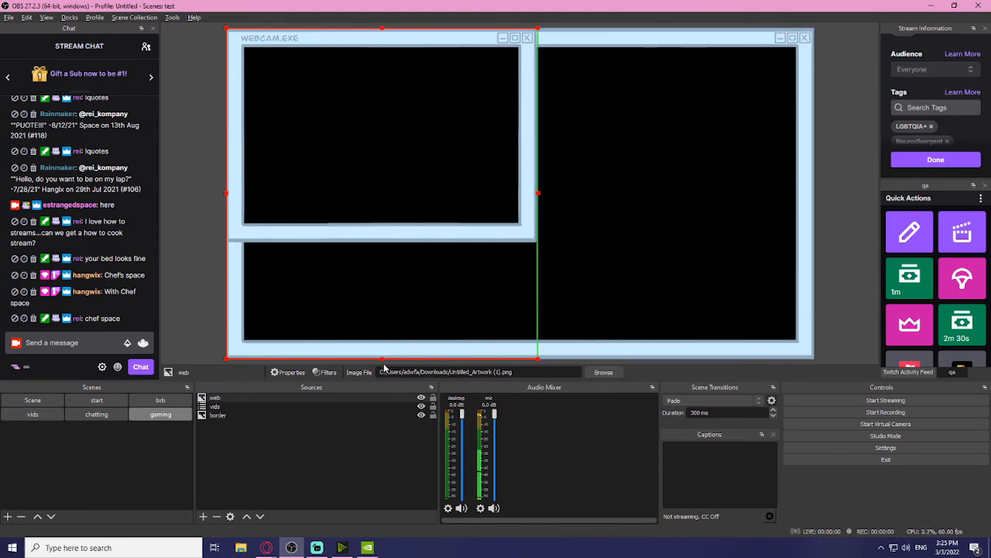
{"action": "left_click_drag", "start_coordinate": [382, 358], "coordinate": [379, 244]}
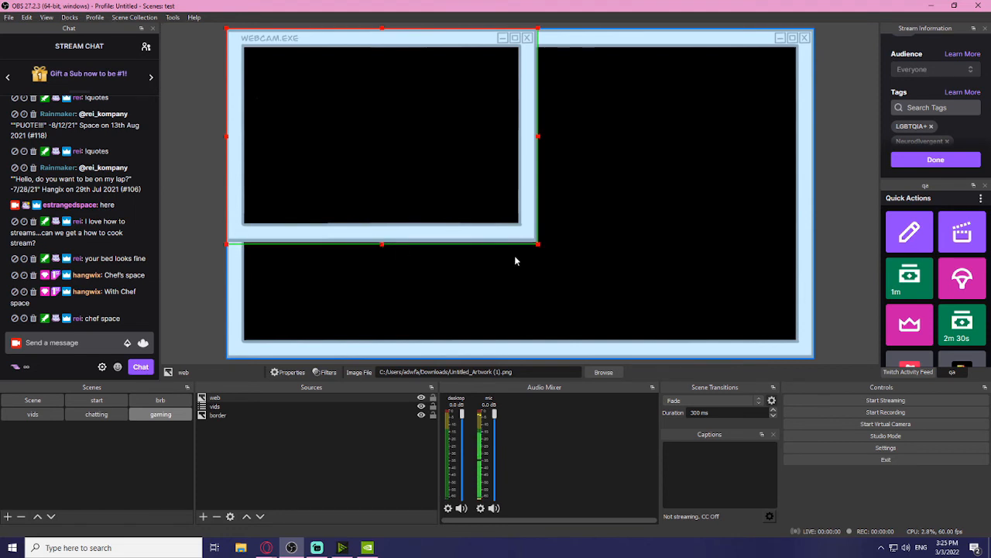
{"action": "left_click_drag", "start_coordinate": [540, 245], "coordinate": [400, 155]}
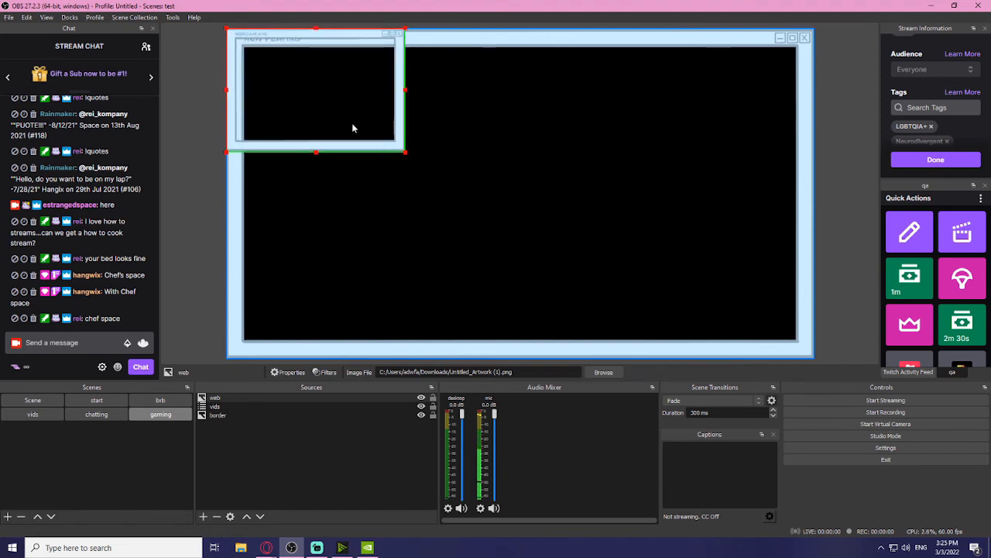
{"action": "left_click_drag", "start_coordinate": [352, 124], "coordinate": [743, 315]}
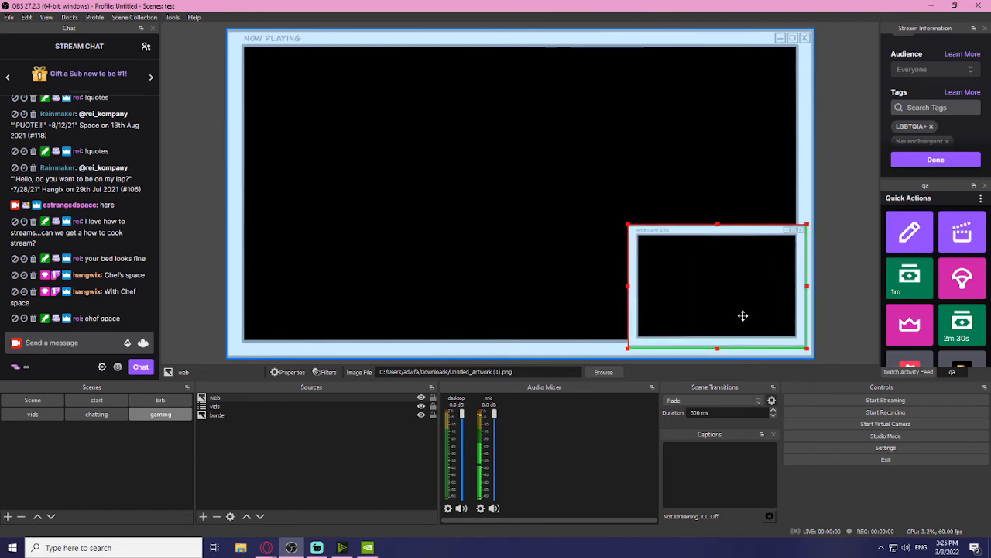
{"action": "left_click", "coordinate": [827, 314]}
{"action": "left_click_drag", "start_coordinate": [233, 397], "coordinate": [238, 411]}
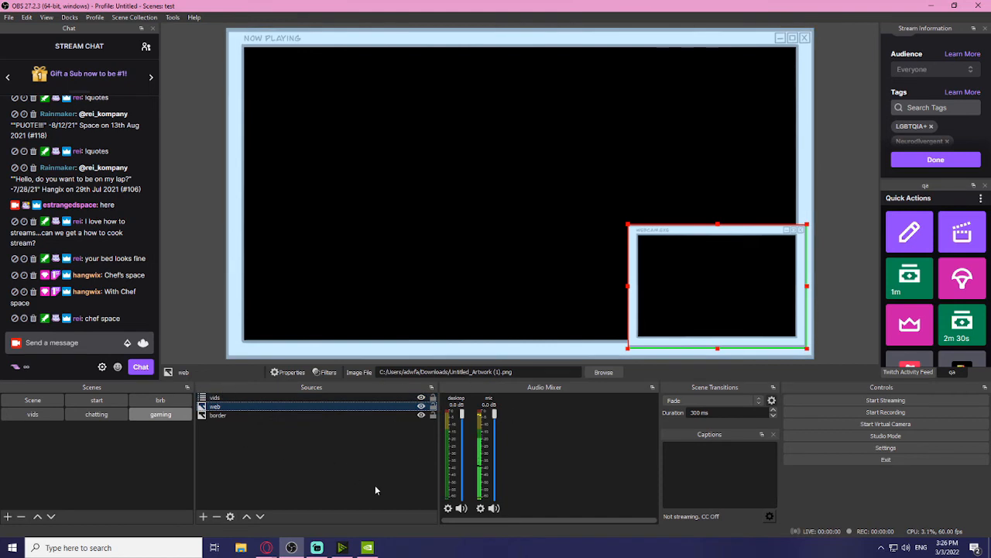
{"action": "left_click", "coordinate": [203, 516]}
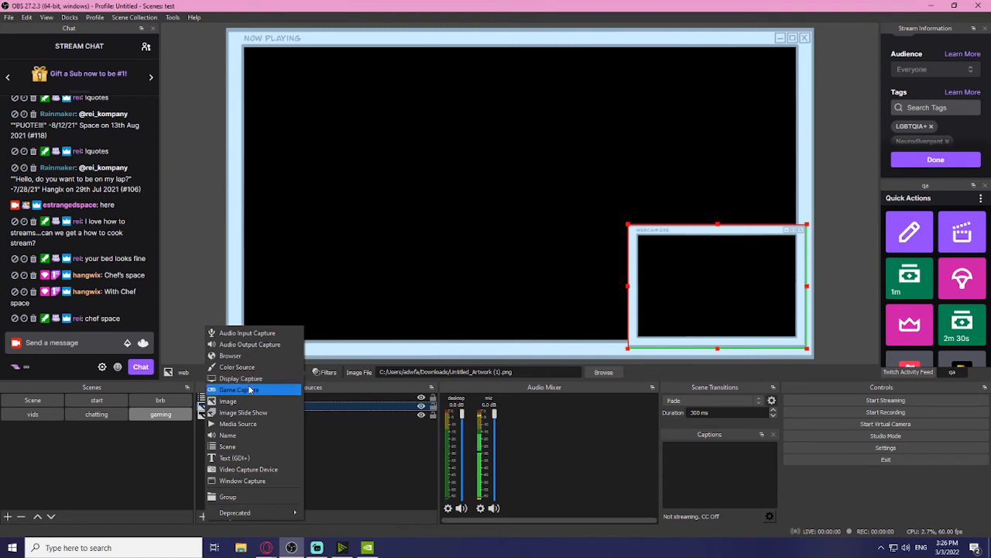
Step: Add the existing 'cameras' video capture device and order it below web
{"action": "left_click", "coordinate": [261, 472]}
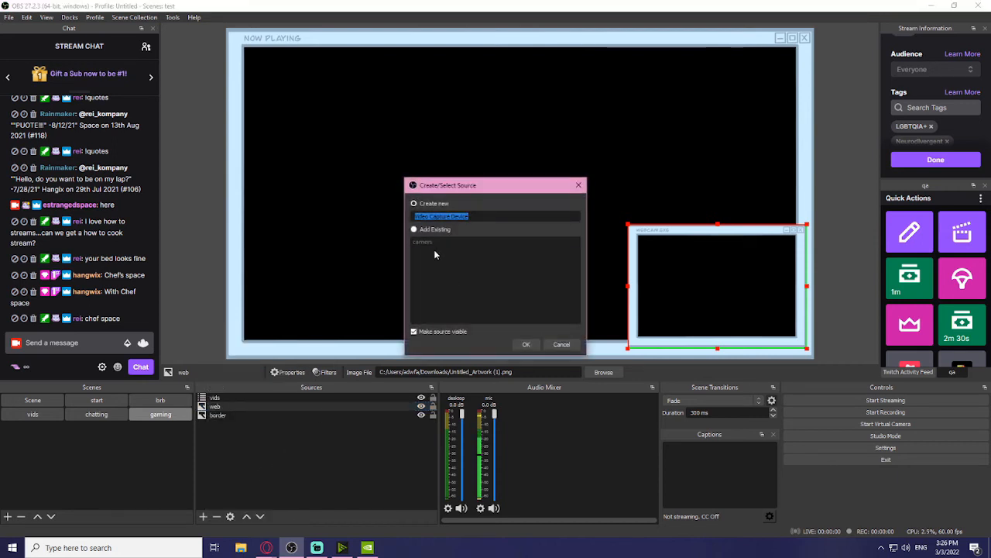
{"action": "left_click", "coordinate": [415, 230]}
{"action": "left_click", "coordinate": [422, 240]}
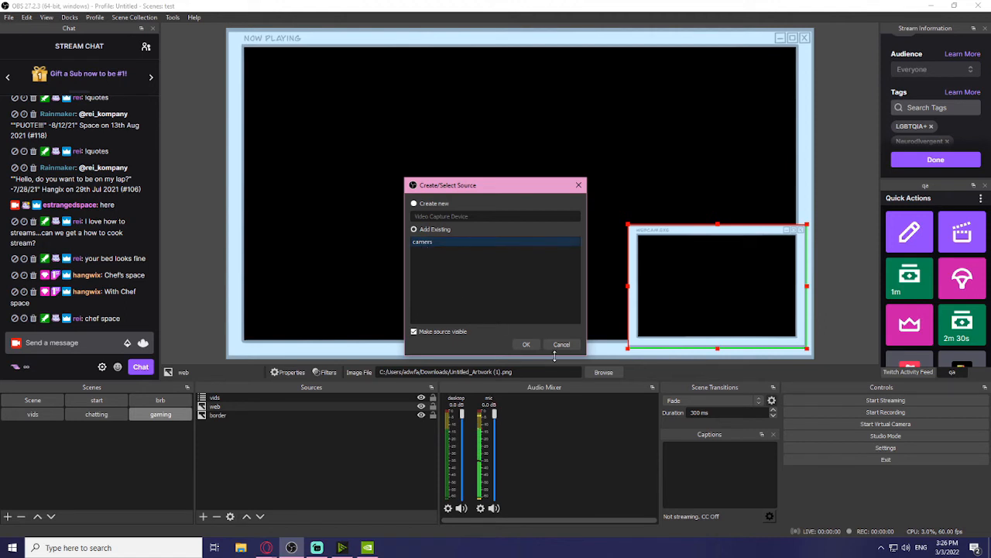
{"action": "left_click", "coordinate": [530, 347]}
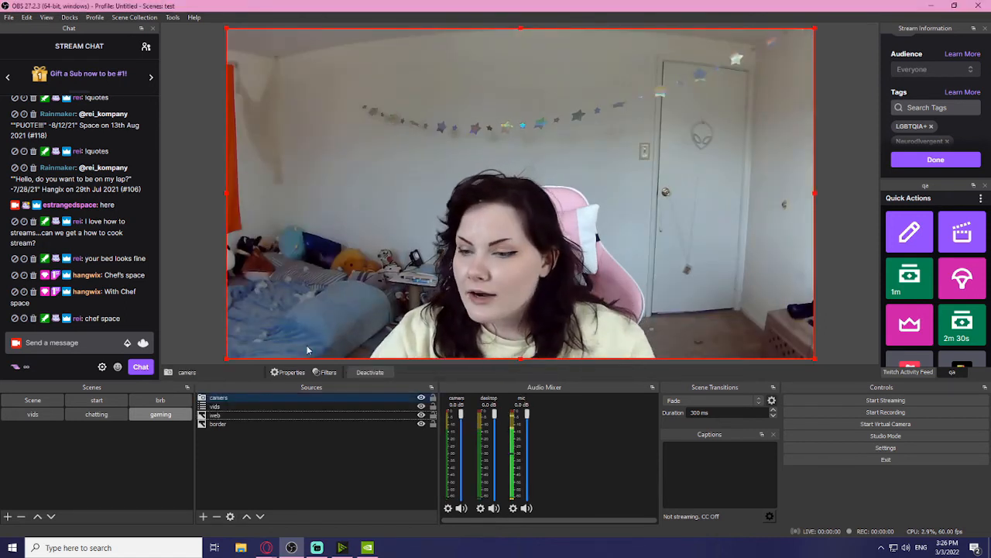
{"action": "left_click_drag", "start_coordinate": [249, 399], "coordinate": [247, 418]}
Step: Resize the camera feed into the lower-right and crop its left, right and top to fit the frame
{"action": "left_click_drag", "start_coordinate": [227, 29], "coordinate": [401, 163]}
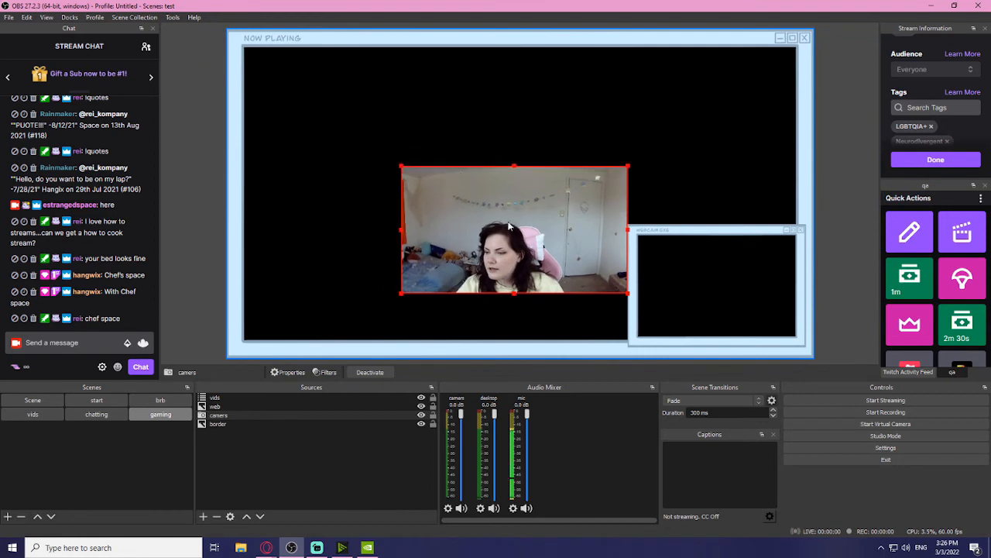
{"action": "left_click_drag", "start_coordinate": [511, 225], "coordinate": [701, 261]}
{"action": "left_click_drag", "start_coordinate": [589, 199], "coordinate": [658, 205]}
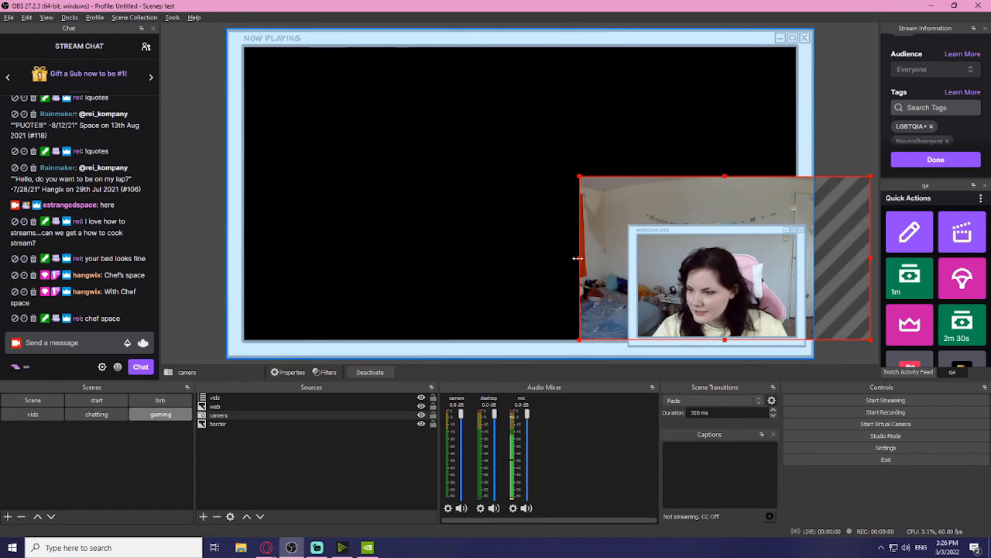
{"action": "left_click_drag", "start_coordinate": [578, 258], "coordinate": [631, 262]}
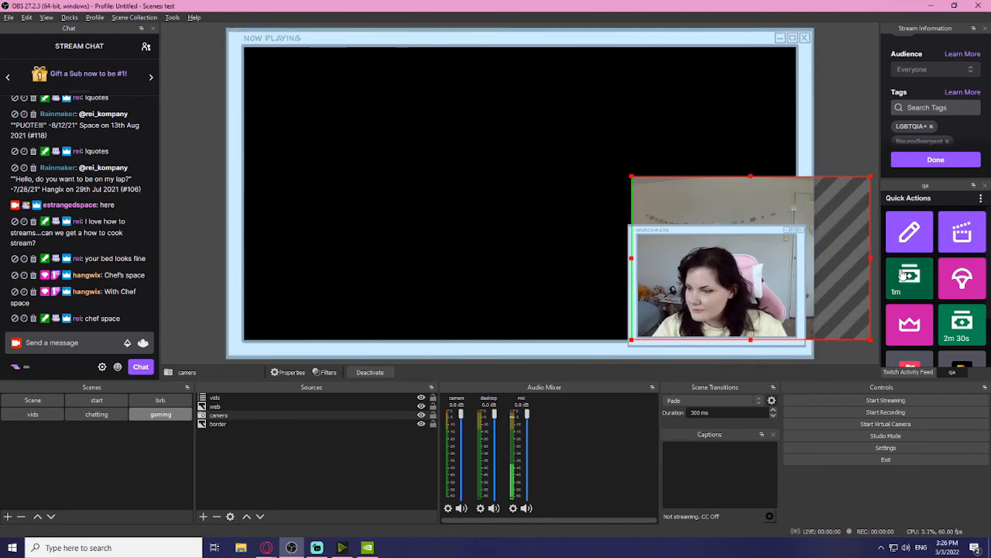
{"action": "left_click_drag", "start_coordinate": [872, 258], "coordinate": [801, 260]}
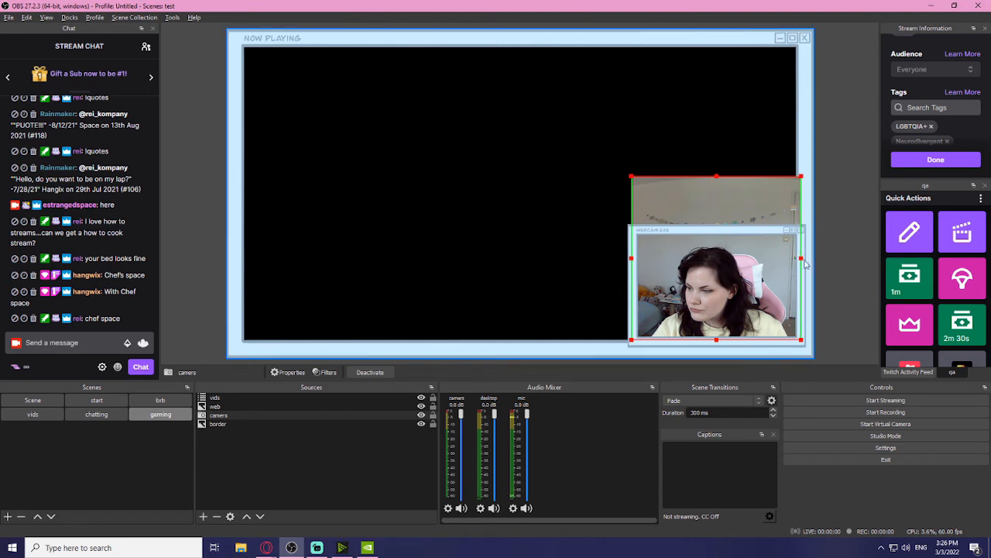
{"action": "left_click_drag", "start_coordinate": [717, 176], "coordinate": [710, 230]}
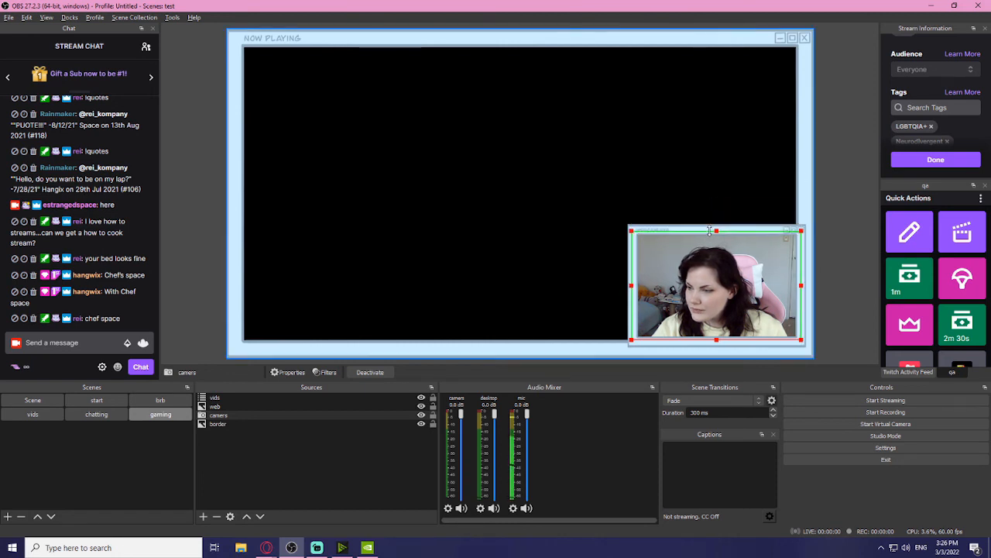
{"action": "left_click", "coordinate": [844, 306]}
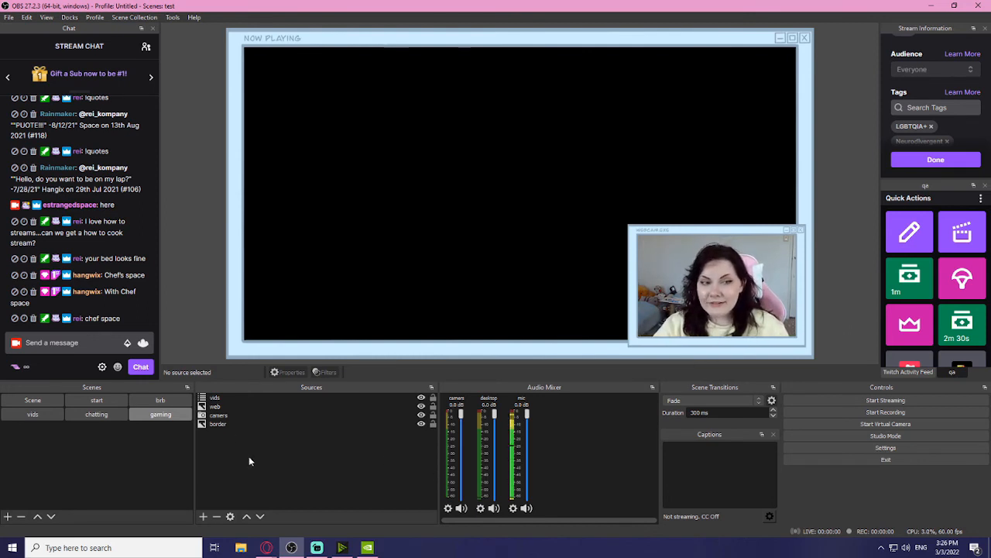
Step: Create a new scene first named 'window', then rename it to 'game'
{"action": "left_click", "coordinate": [7, 516]}
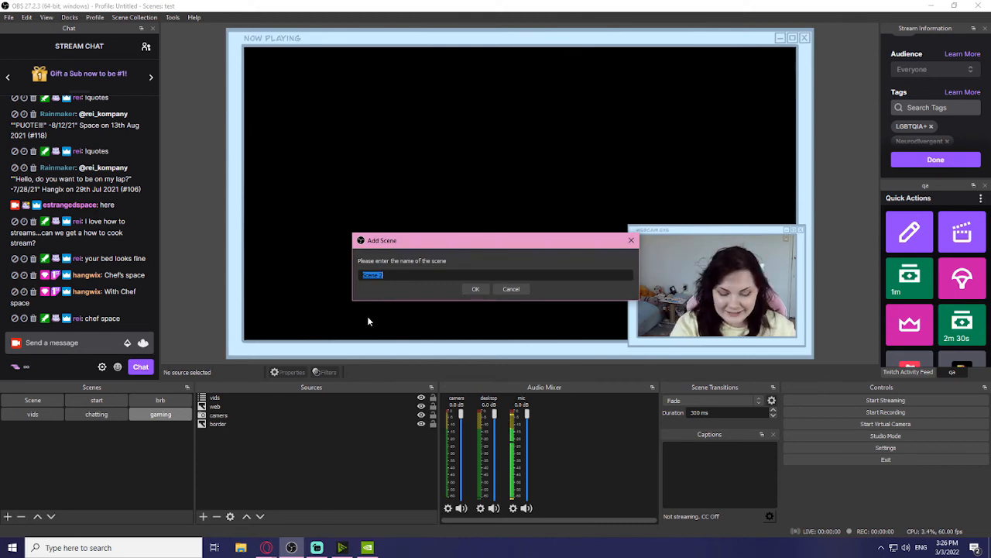
{"action": "type", "text": "window"}
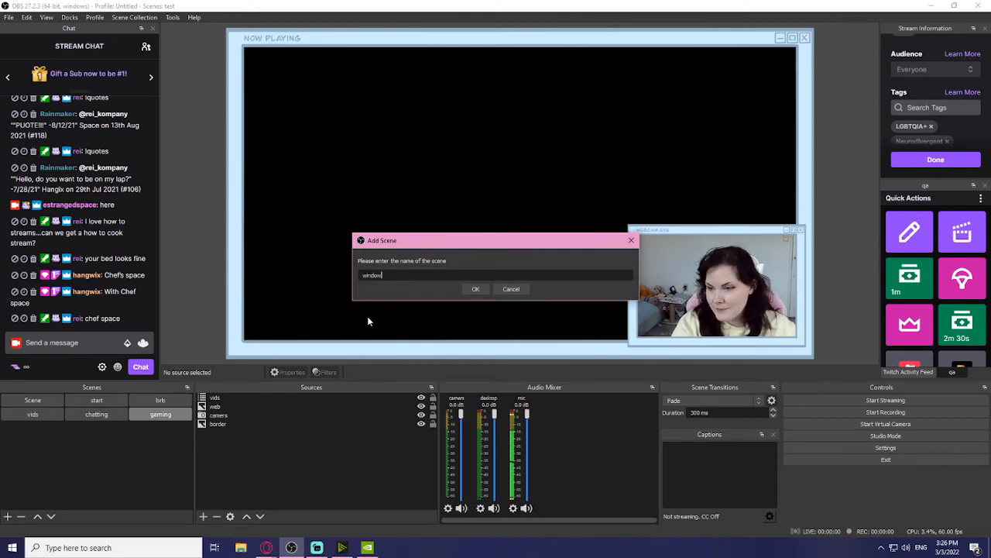
{"action": "key", "text": "Return"}
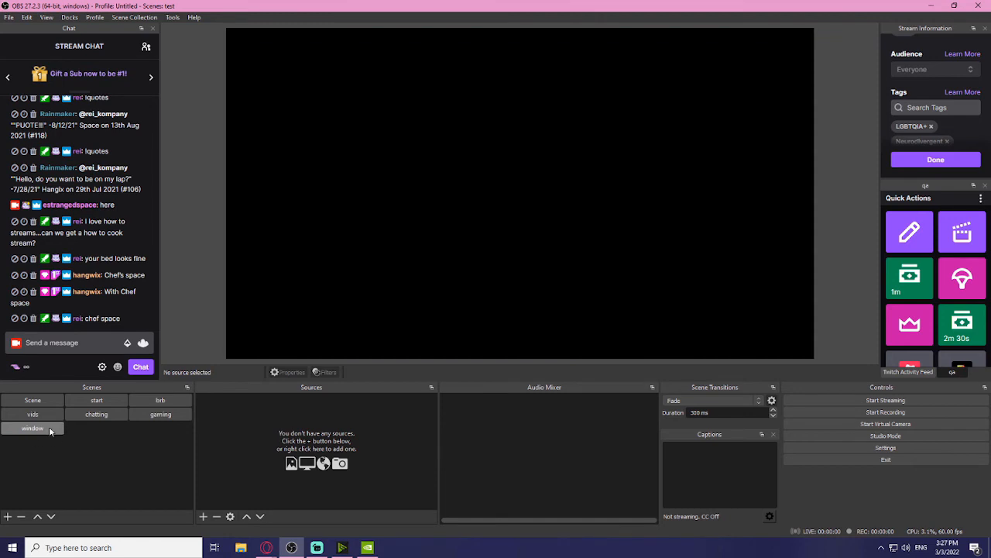
{"action": "right_click", "coordinate": [48, 426]}
{"action": "left_click", "coordinate": [75, 300]}
Step: Nest the existing 'gaming' scene as the game scene's source
{"action": "left_click", "coordinate": [203, 517]}
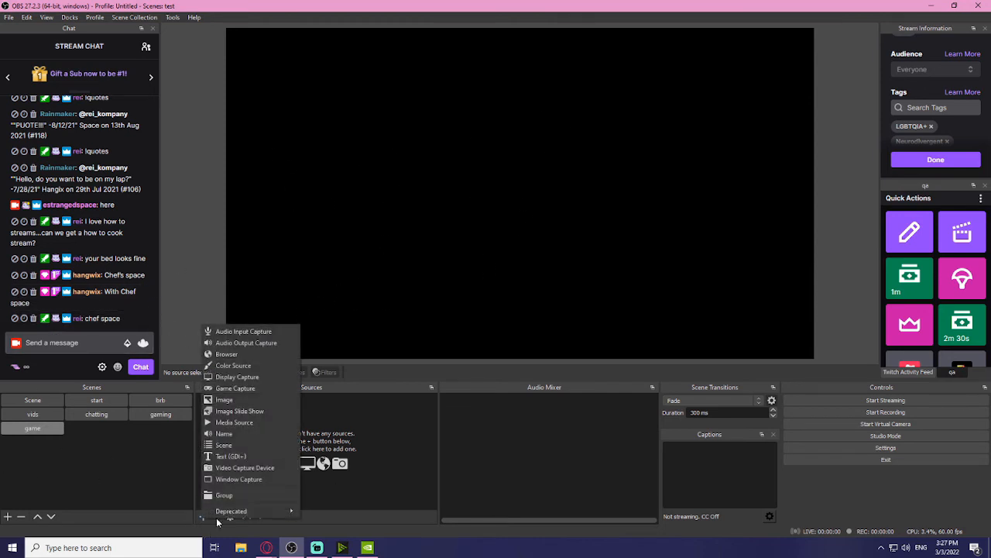
{"action": "left_click", "coordinate": [214, 448]}
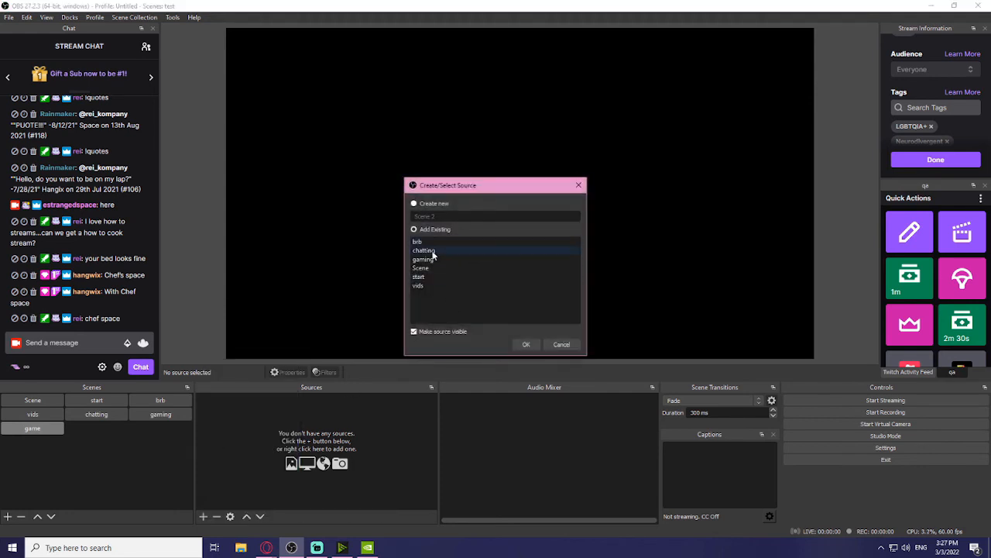
{"action": "left_click", "coordinate": [525, 344]}
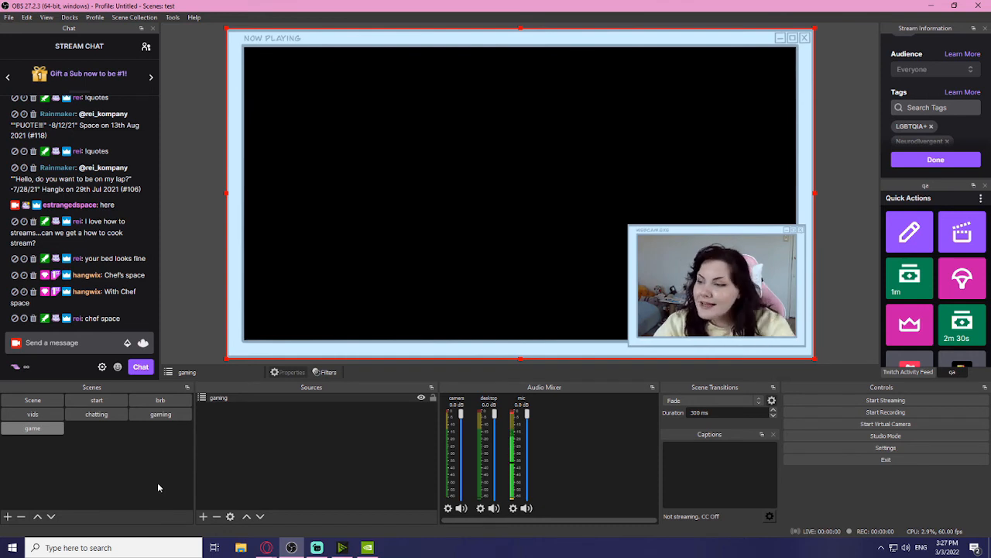
Step: Add a game capture source named 'gc' to the game scene
{"action": "left_click", "coordinate": [204, 516]}
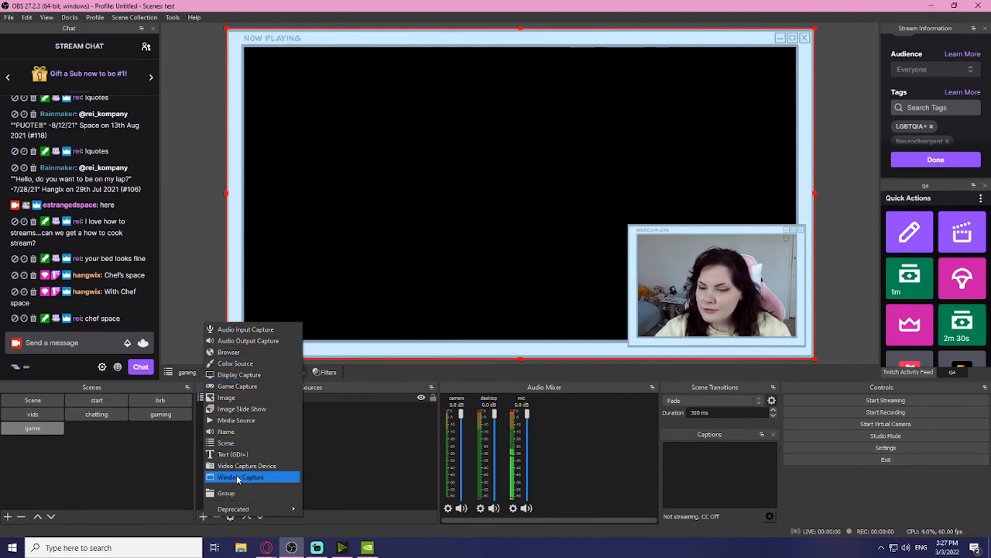
{"action": "left_click", "coordinate": [228, 386]}
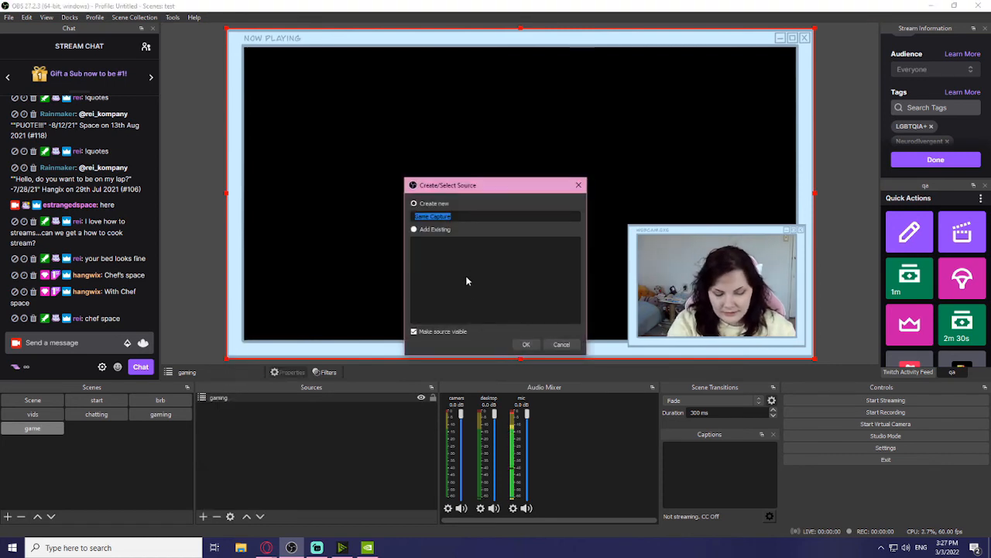
{"action": "type", "text": "gc"}
{"action": "key", "text": "Return"}
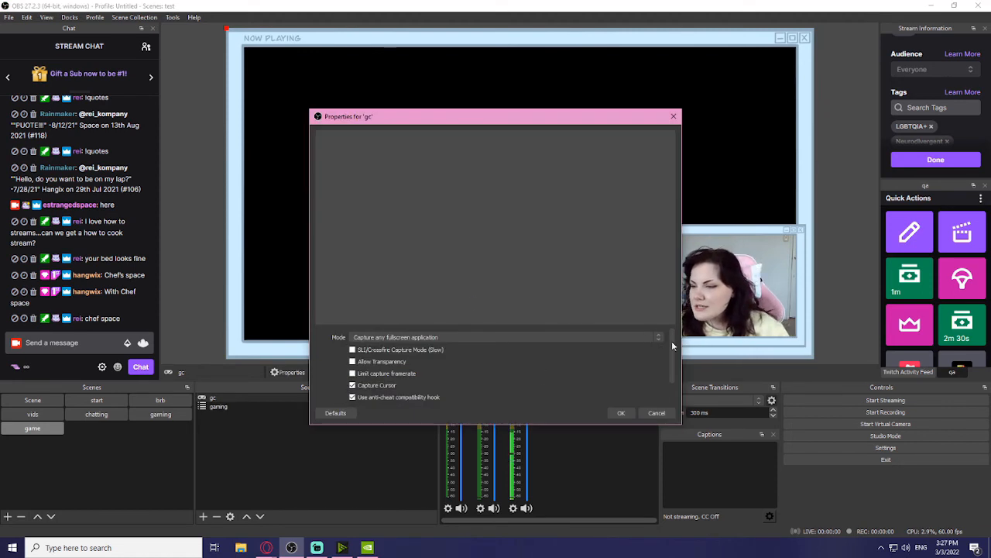
Step: Set gc's capture mode to Capture specific window, keeping the default window match priority
{"action": "left_click", "coordinate": [651, 338]}
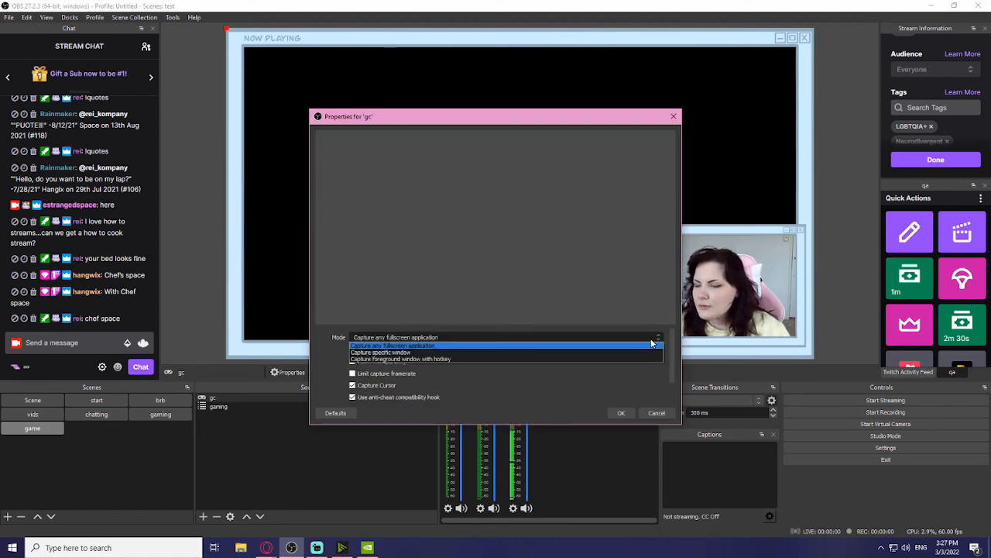
{"action": "left_click", "coordinate": [431, 352]}
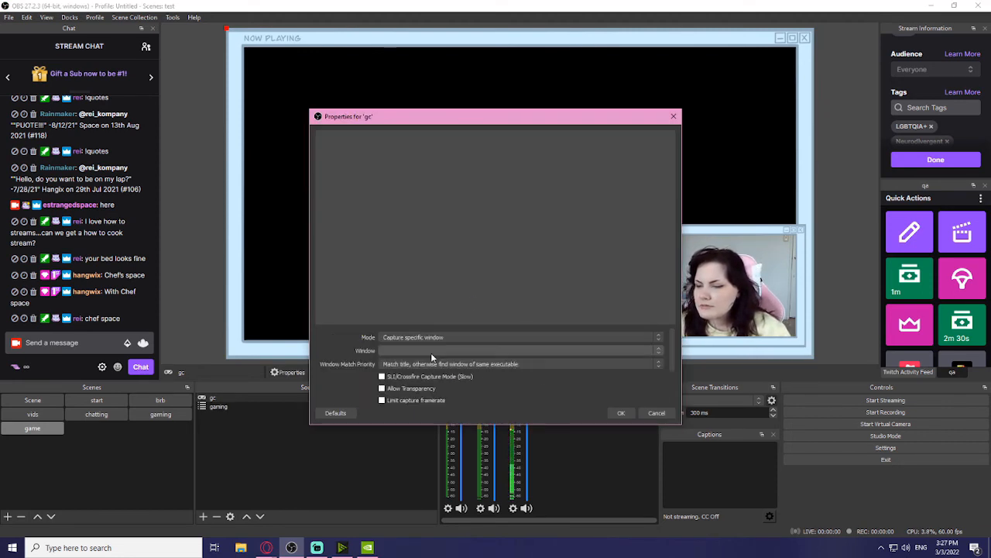
{"action": "left_click", "coordinate": [554, 364]}
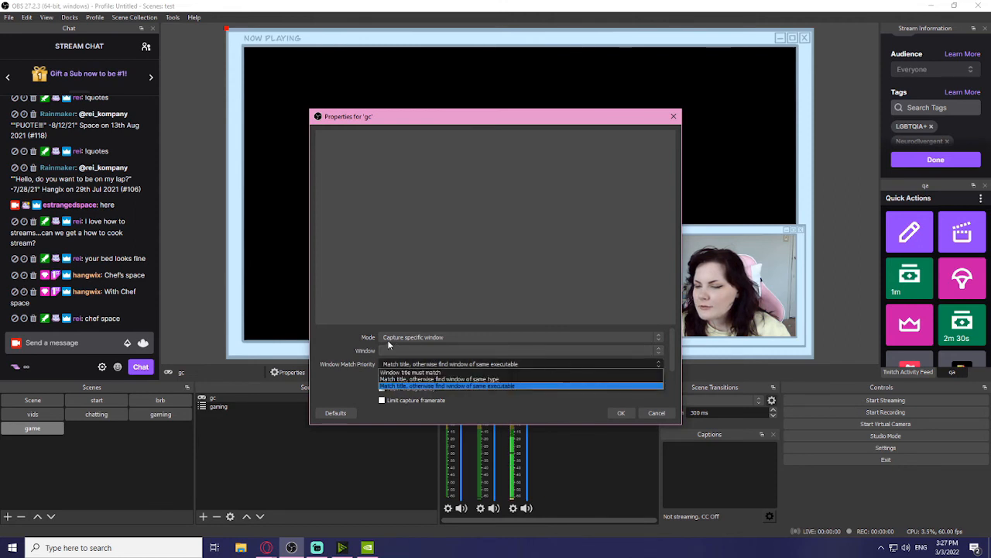
{"action": "left_click", "coordinate": [500, 387]}
{"action": "left_click", "coordinate": [531, 351]}
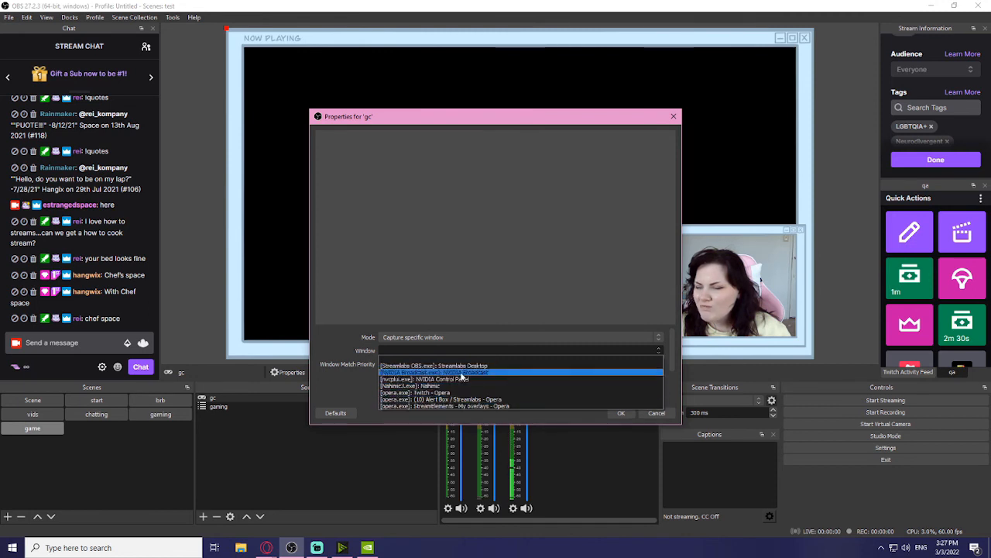
{"action": "left_click", "coordinate": [621, 415]}
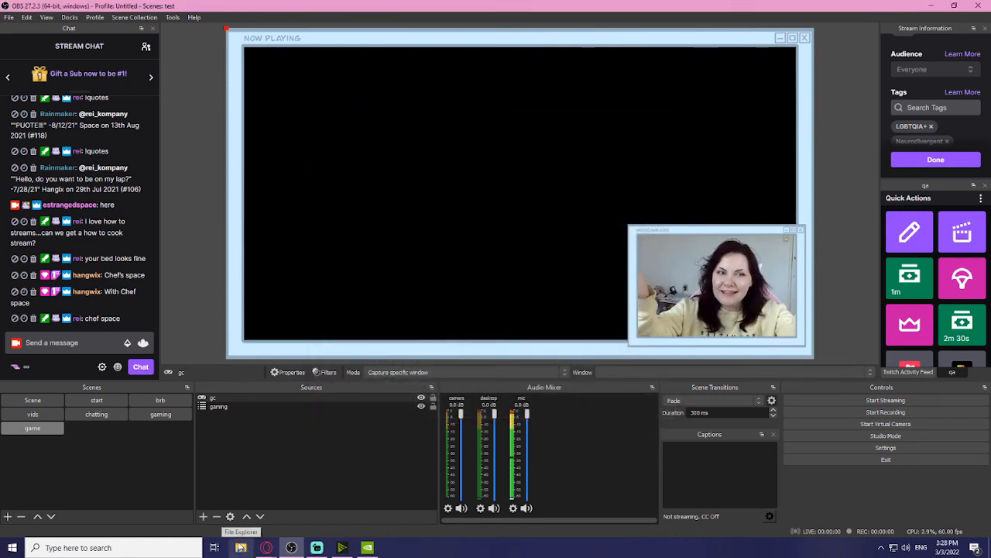
Step: Create a scene named 'window' with the existing 'gaming' scene nested in it
{"action": "left_click", "coordinate": [7, 516]}
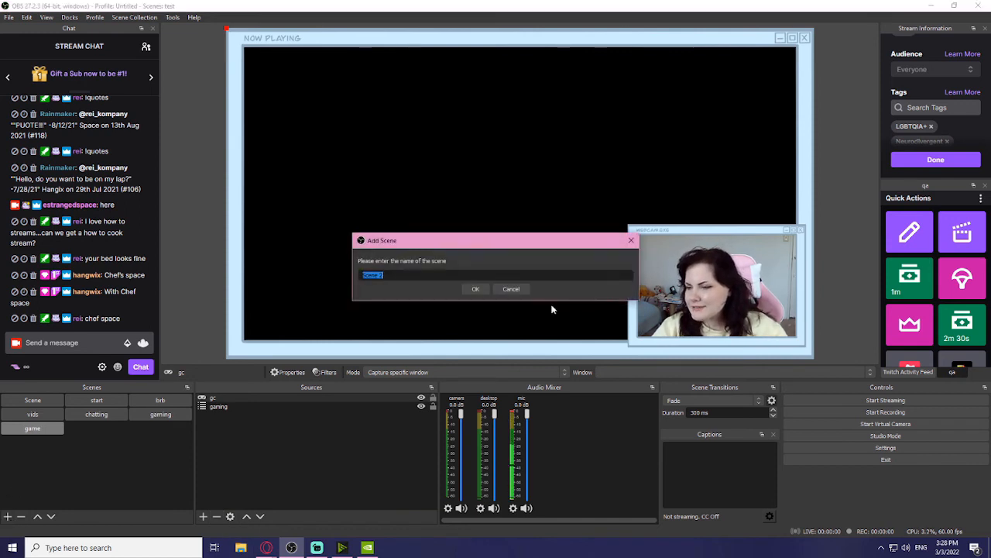
{"action": "type", "text": "wind"}
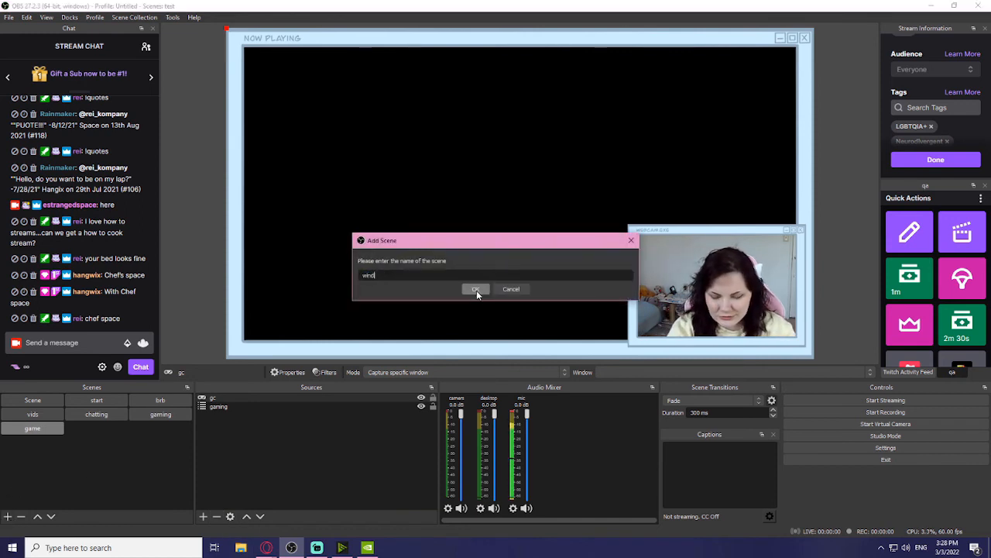
{"action": "type", "text": "ow"}
{"action": "left_click", "coordinate": [476, 289]}
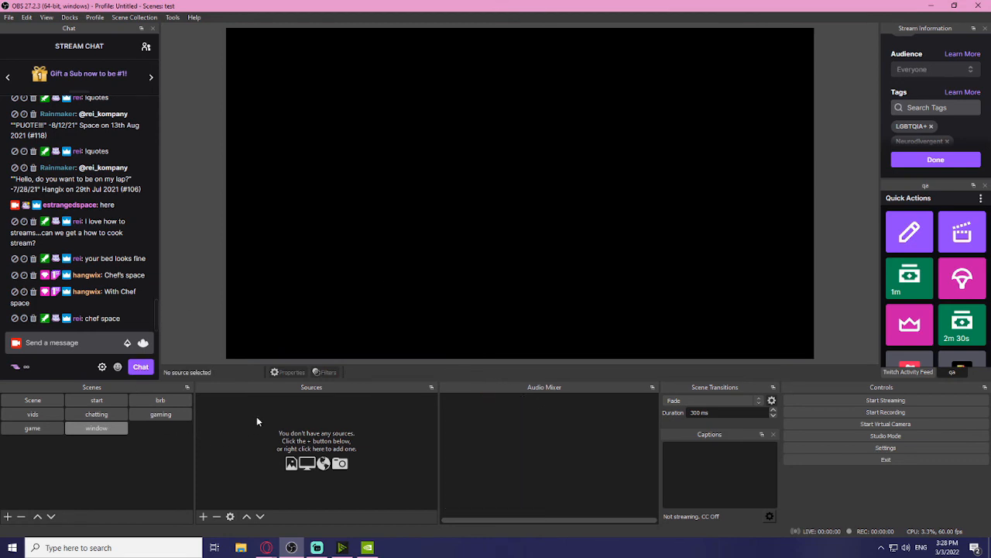
{"action": "left_click", "coordinate": [203, 516]}
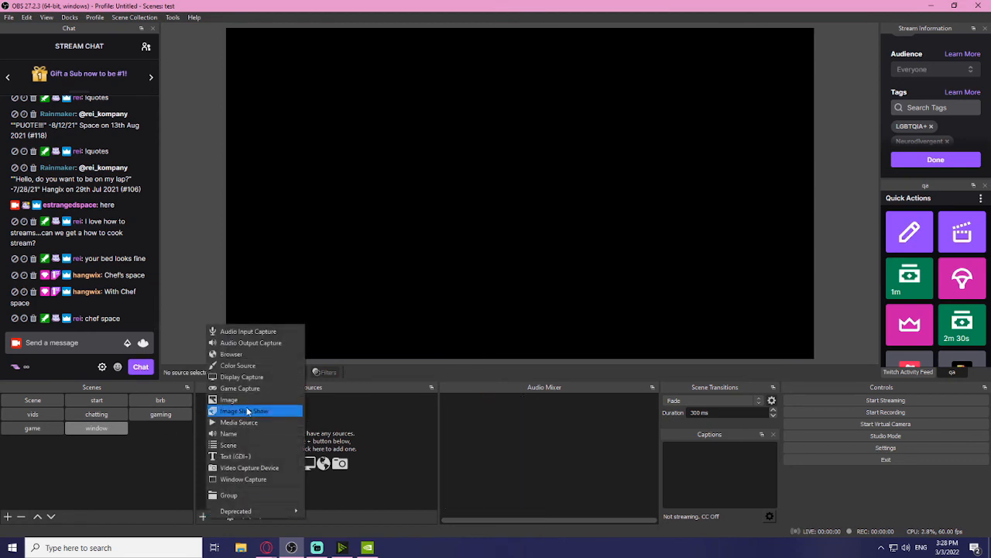
{"action": "left_click", "coordinate": [228, 445]}
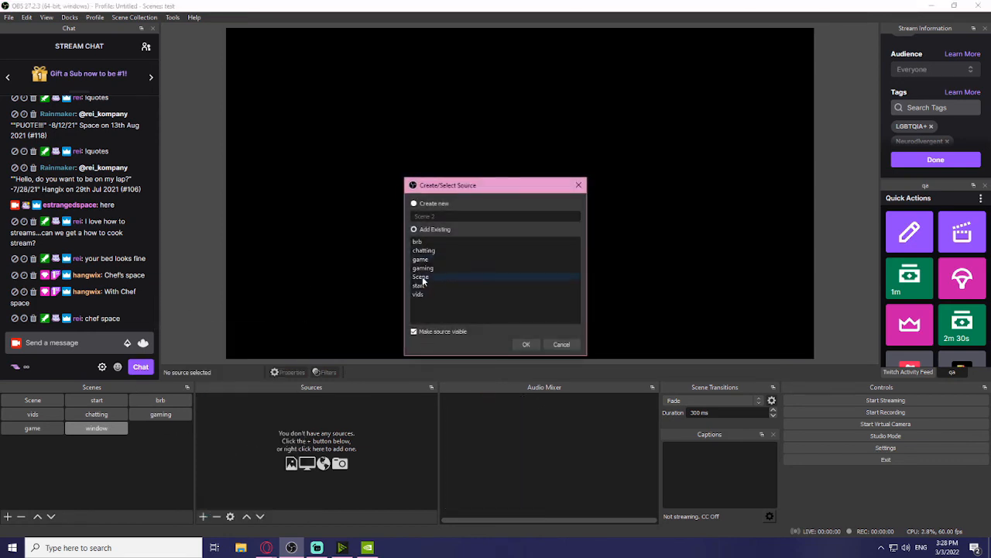
{"action": "left_click", "coordinate": [423, 268]}
{"action": "left_click", "coordinate": [523, 343]}
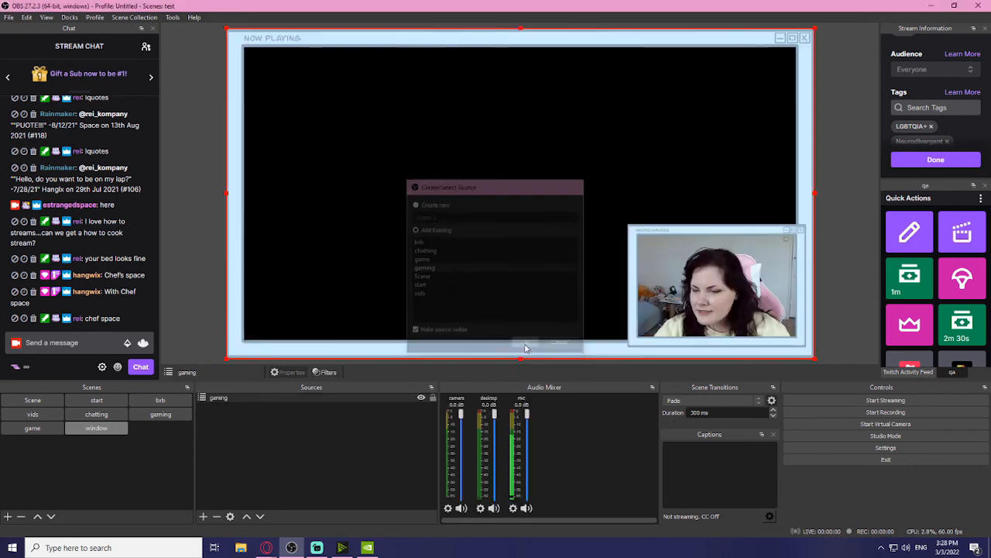
Step: Add a Window Capture of Streamlabs Desktop layered beneath the gaming overlay
{"action": "left_click", "coordinate": [203, 516]}
{"action": "left_click", "coordinate": [235, 477]}
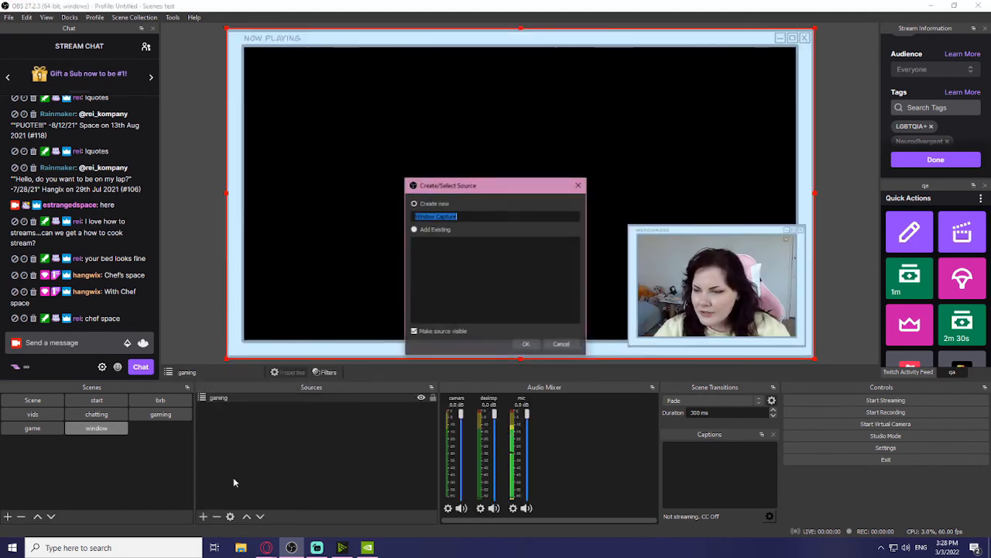
{"action": "left_click", "coordinate": [529, 347]}
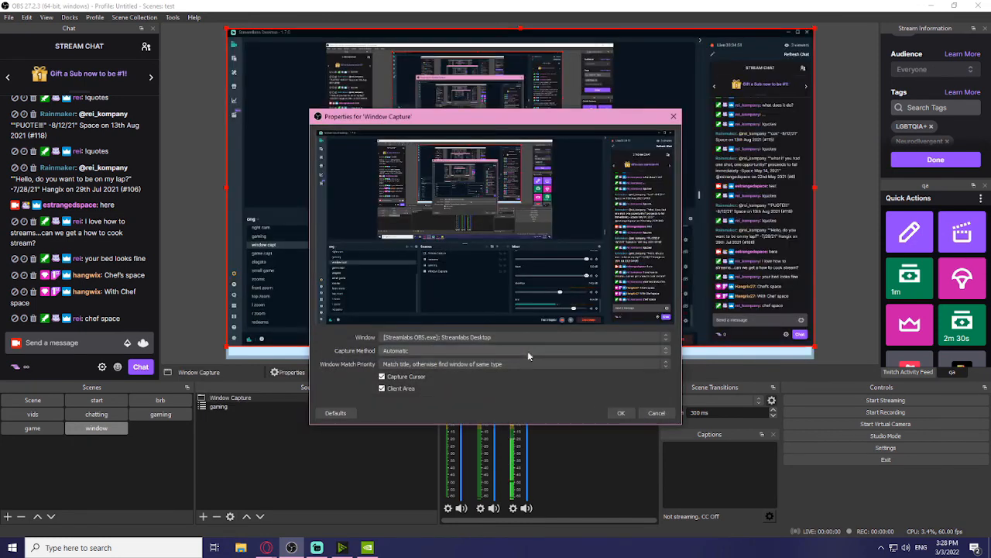
{"action": "left_click", "coordinate": [622, 413]}
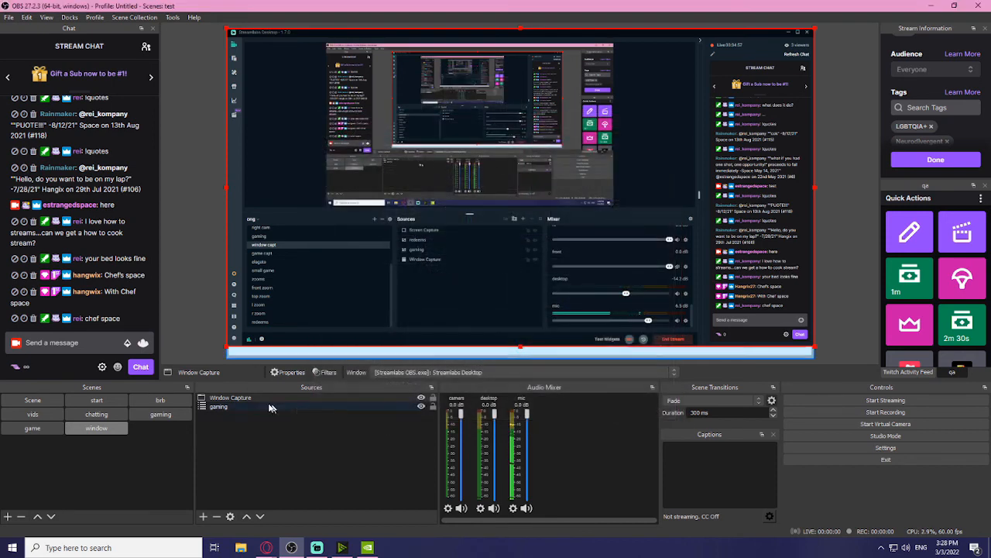
{"action": "left_click_drag", "start_coordinate": [254, 397], "coordinate": [256, 428]}
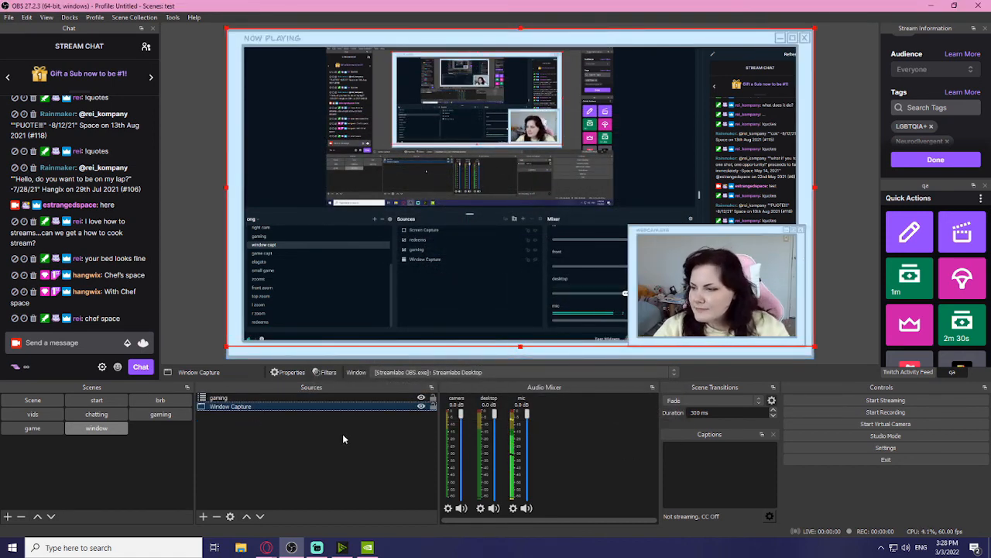
Step: In the game scene, move gc beneath the gaming overlay as well
{"action": "left_click", "coordinate": [41, 431]}
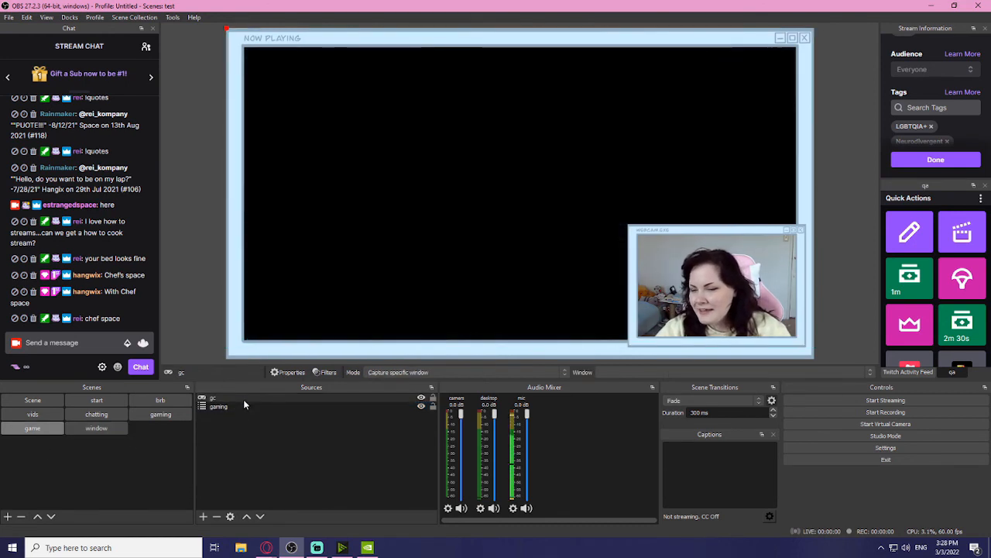
{"action": "left_click_drag", "start_coordinate": [243, 397], "coordinate": [244, 417]}
{"action": "left_click", "coordinate": [96, 428]}
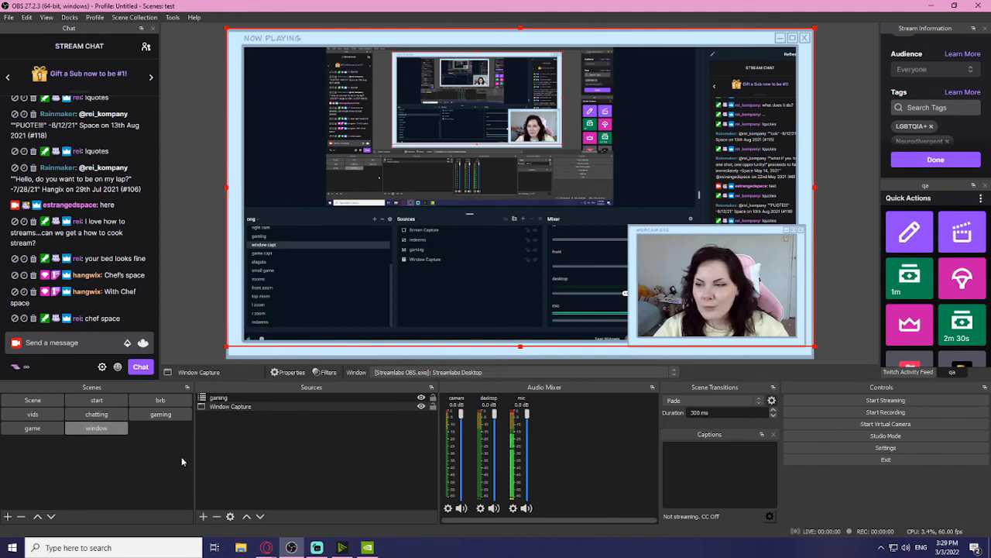
{"action": "left_click", "coordinate": [6, 516]}
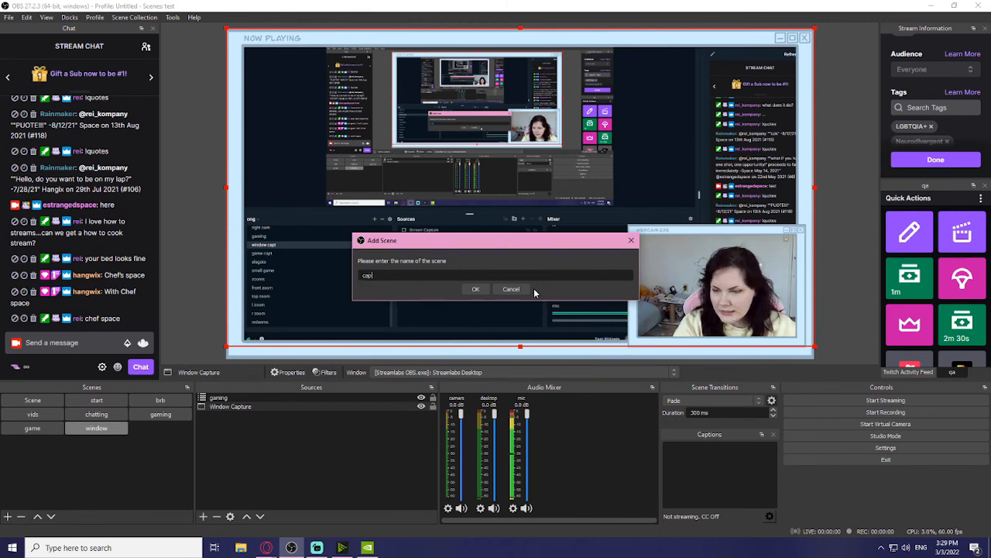
Step: Create the 'cap' scene with the existing 'gaming' scene nested in it
{"action": "key", "text": "Return"}
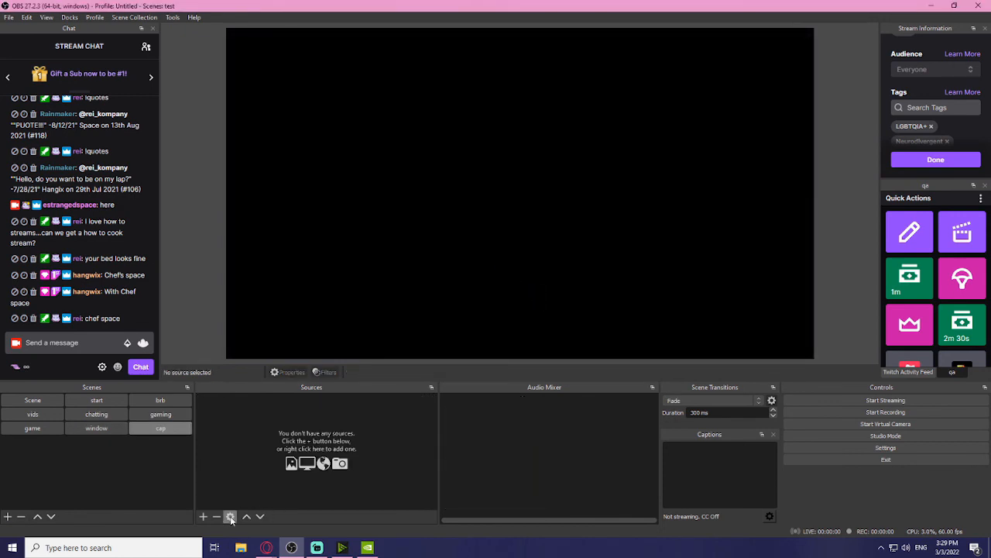
{"action": "left_click", "coordinate": [205, 516]}
{"action": "left_click", "coordinate": [231, 451]}
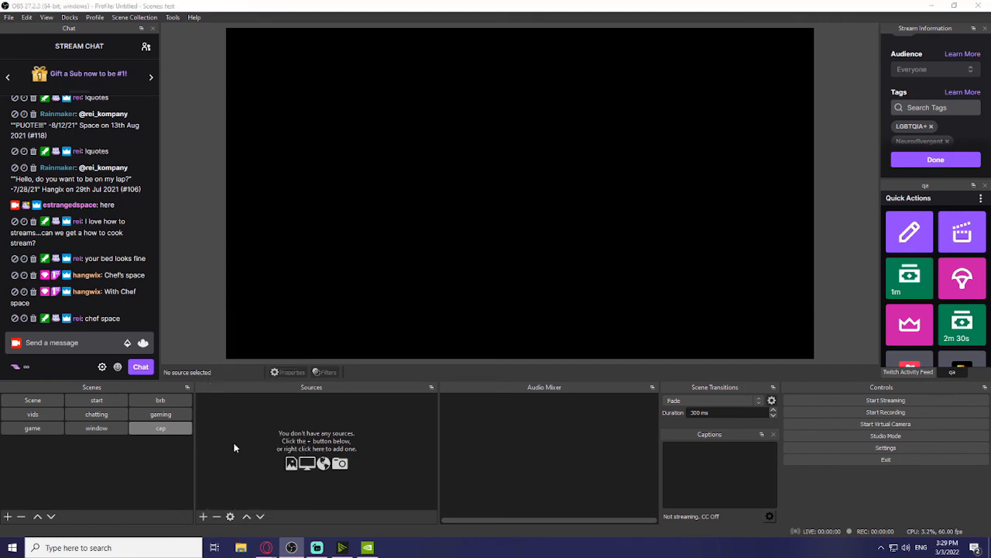
{"action": "left_click", "coordinate": [523, 344]}
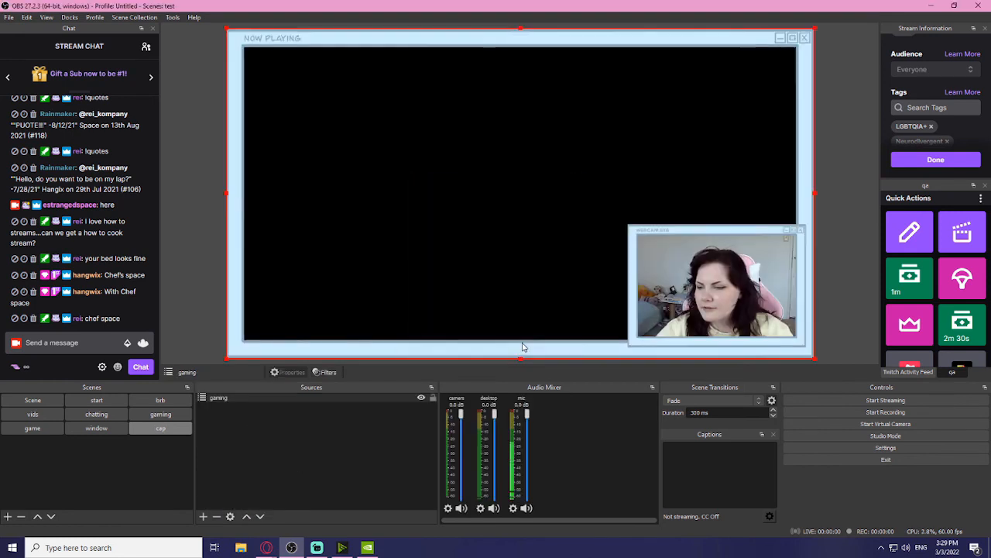
Step: Add a capture-card Video Capture Device 'apt' (Game Capture 4K60 Pro MK.2) beneath gaming
{"action": "left_click", "coordinate": [205, 514]}
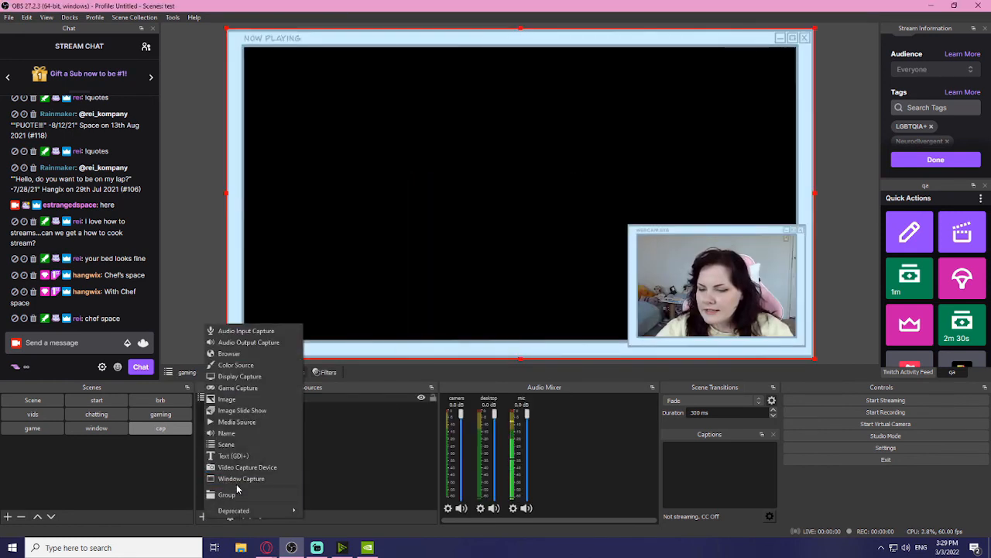
{"action": "left_click", "coordinate": [242, 468]}
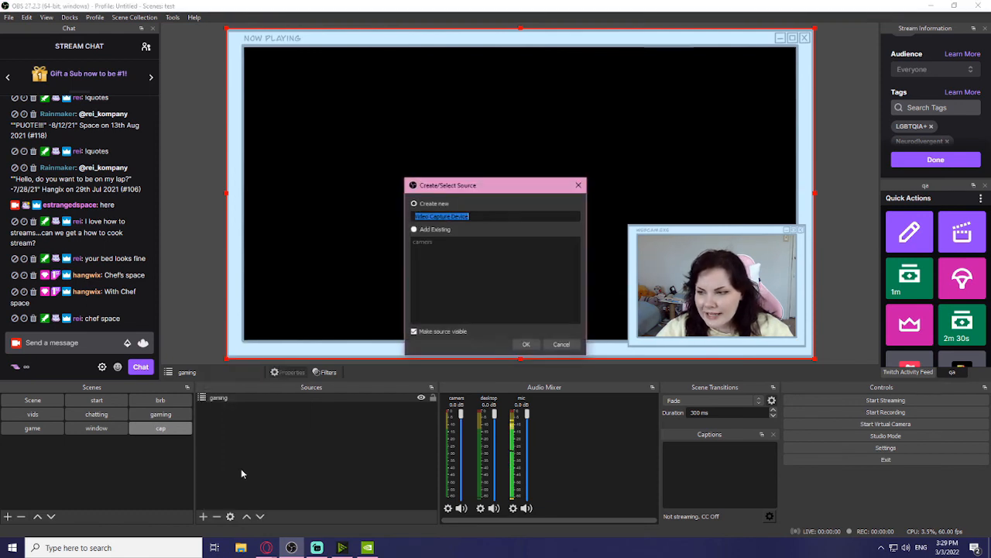
{"action": "type", "text": "apt"}
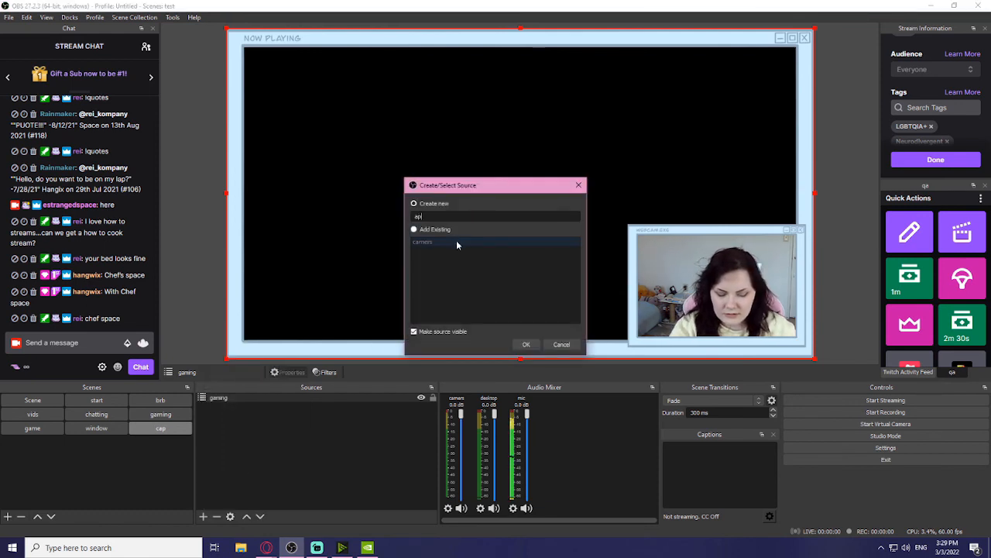
{"action": "left_click", "coordinate": [526, 344]}
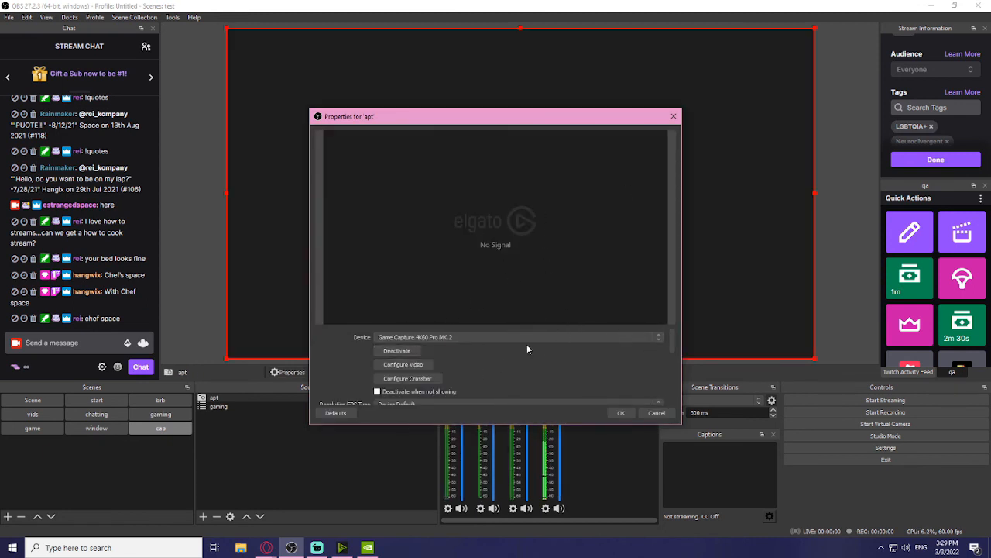
{"action": "scroll", "coordinate": [479, 367], "scroll_direction": "down", "scroll_amount": 3}
{"action": "scroll", "coordinate": [511, 374], "scroll_direction": "up", "scroll_amount": 3}
{"action": "scroll", "coordinate": [524, 383], "scroll_direction": "down", "scroll_amount": 3}
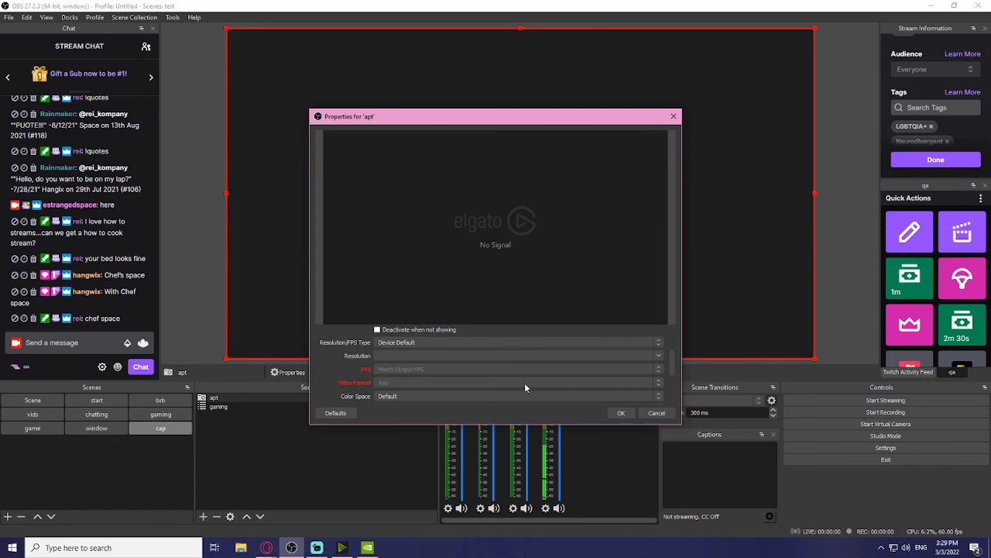
{"action": "left_click", "coordinate": [620, 413]}
{"action": "left_click_drag", "start_coordinate": [289, 401], "coordinate": [290, 420]}
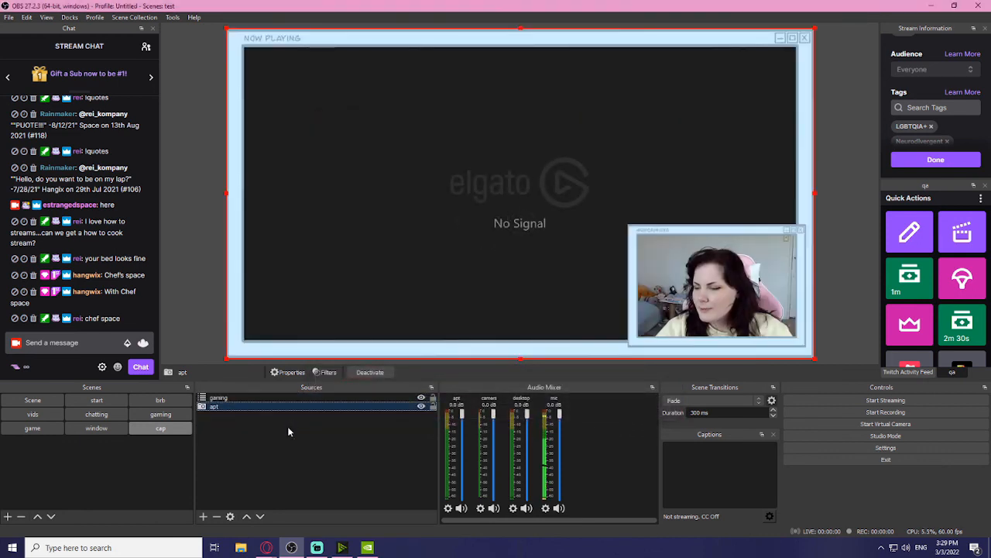